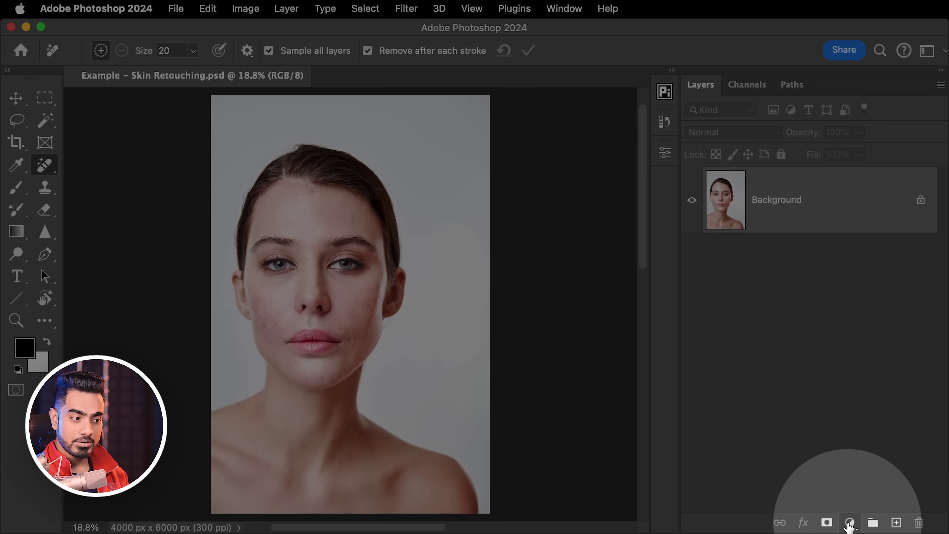
# Step: Add a Black & White adjustment layer, darkening reds and raising yellows to exaggerate skin blemishes
pyautogui.click(851, 523)
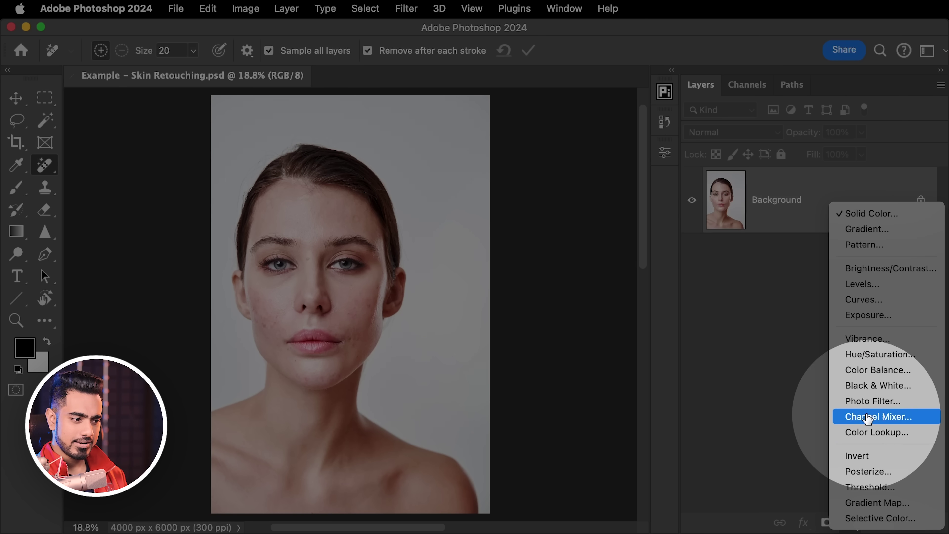
pyautogui.click(870, 386)
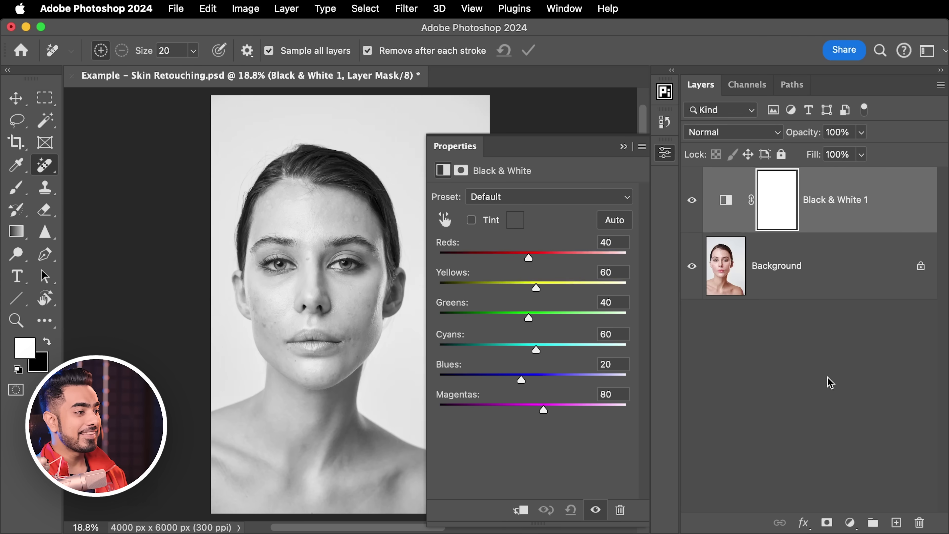
pyautogui.moveTo(391, 314); pyautogui.dragTo(335, 315)
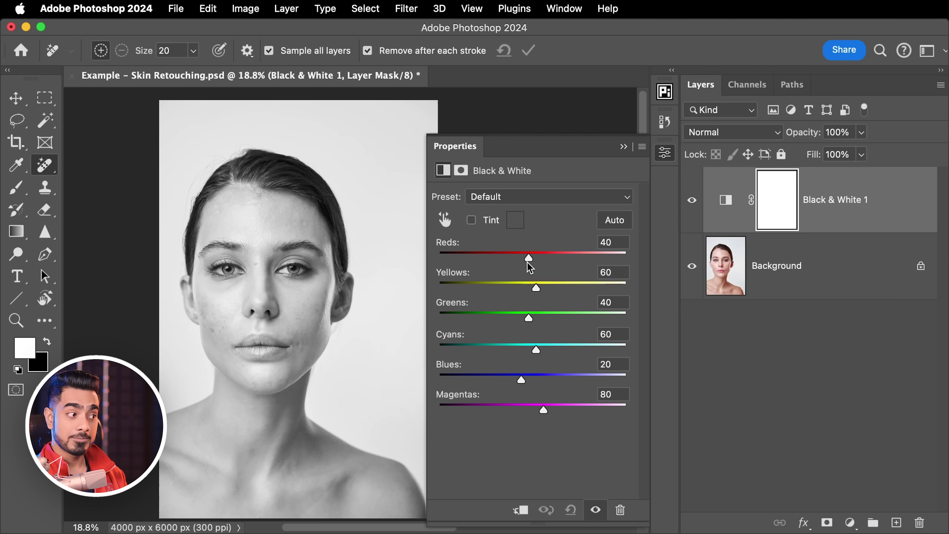
pyautogui.moveTo(531, 258); pyautogui.dragTo(461, 258)
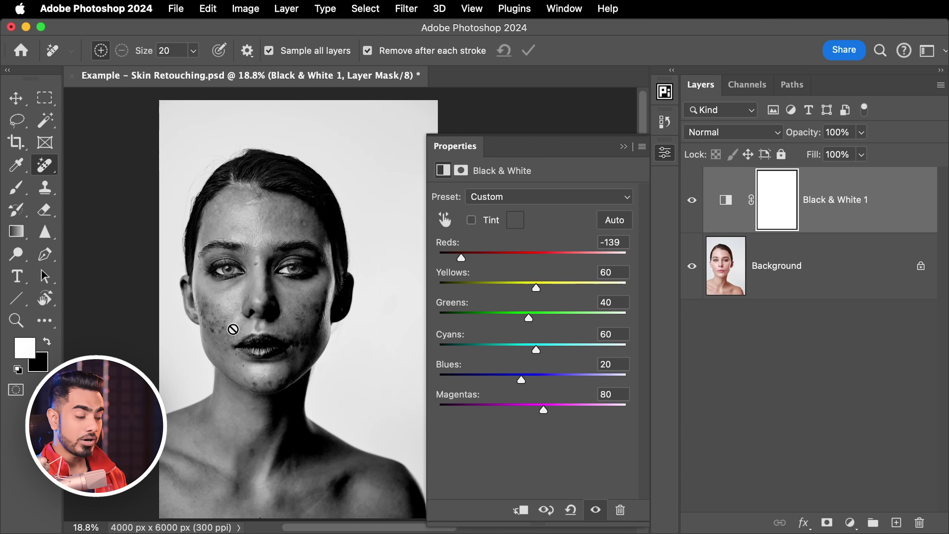
pyautogui.moveTo(233, 314); pyautogui.dragTo(249, 306)
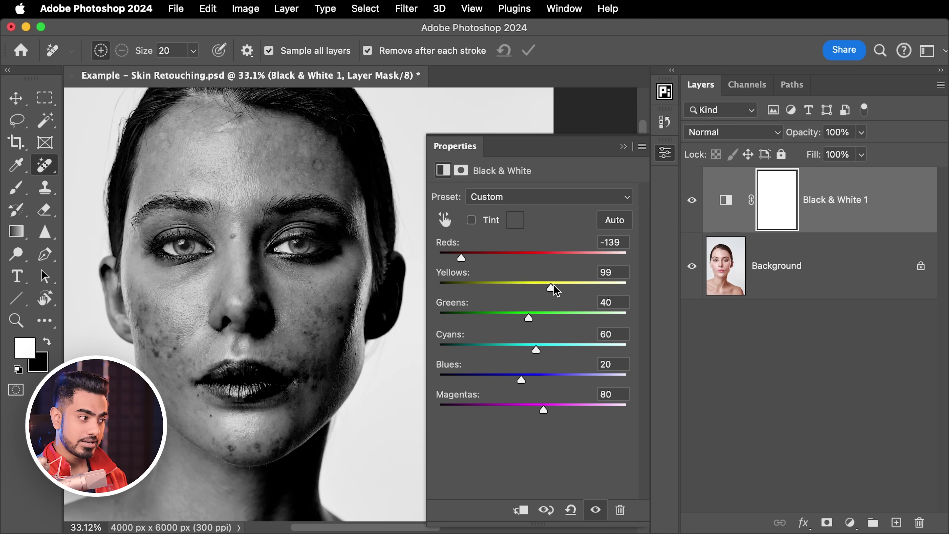
pyautogui.moveTo(557, 291); pyautogui.dragTo(593, 290)
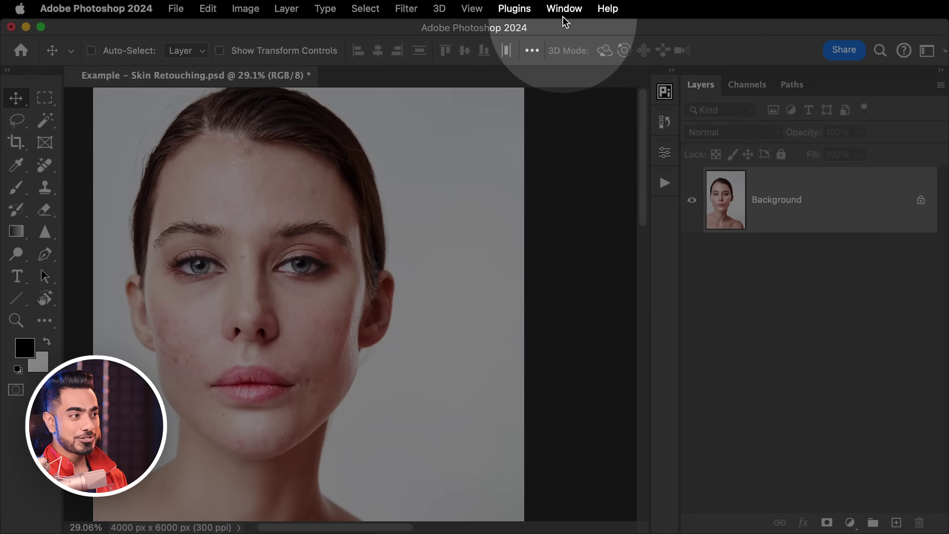
# Step: Play the Blemish Scan action from the Actions panel, then reopen the Blemish Check settings
pyautogui.click(564, 8)
pyautogui.click(563, 82)
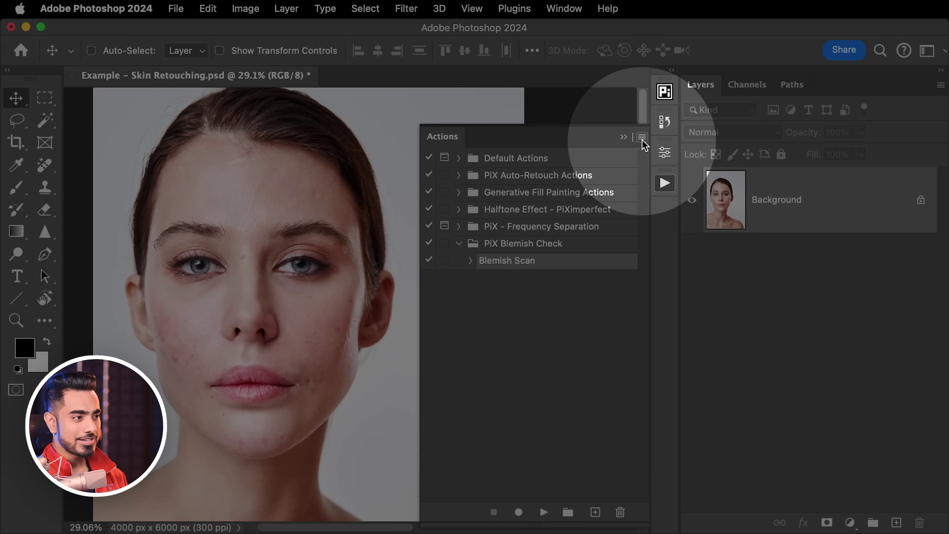
pyautogui.click(642, 137)
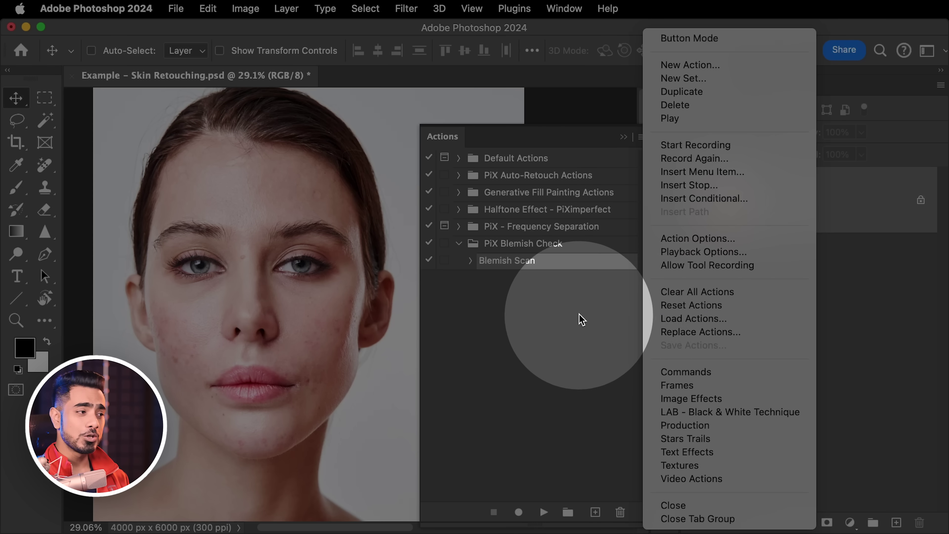
pyautogui.click(564, 310)
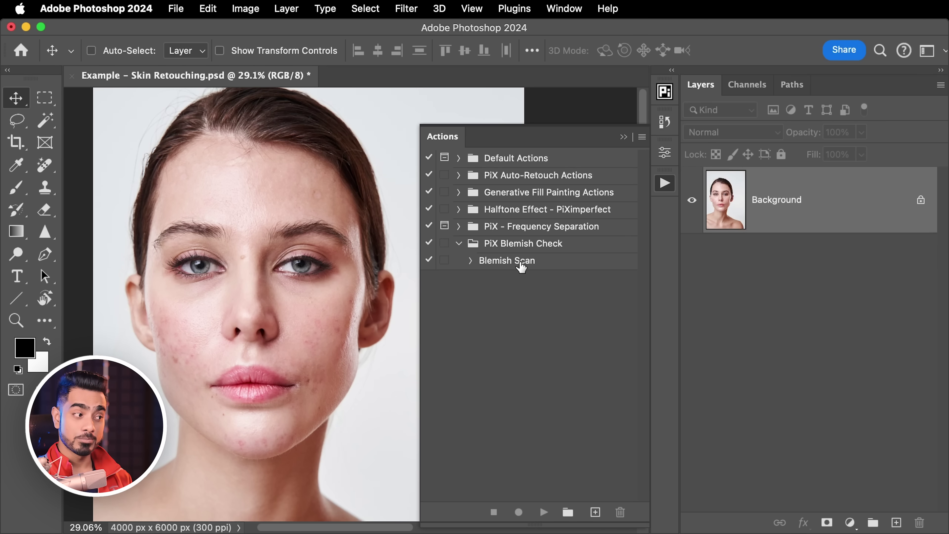
pyautogui.click(527, 265)
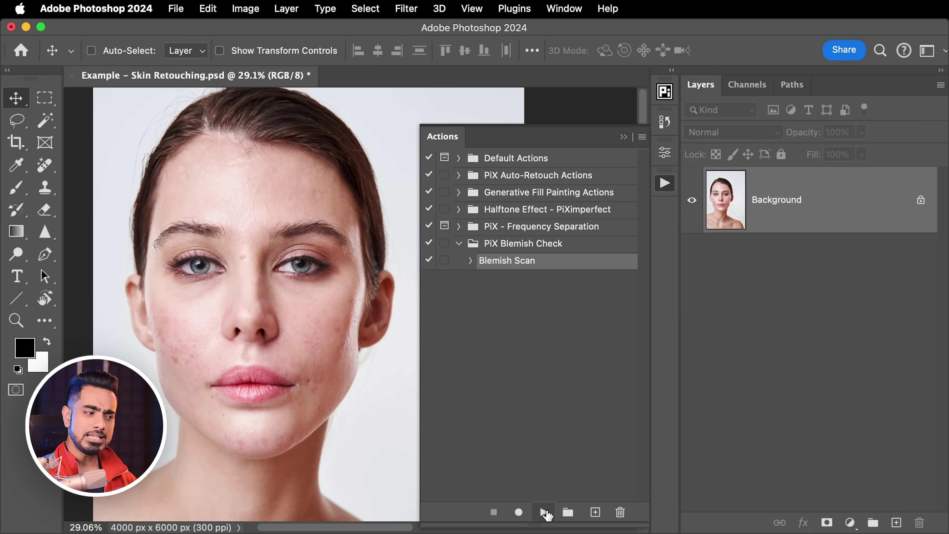
pyautogui.click(544, 512)
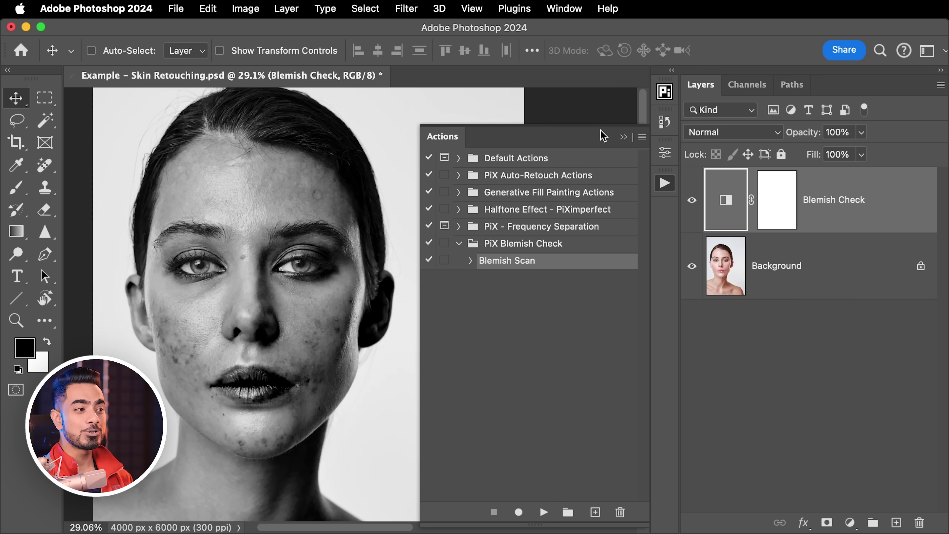
pyautogui.click(623, 138)
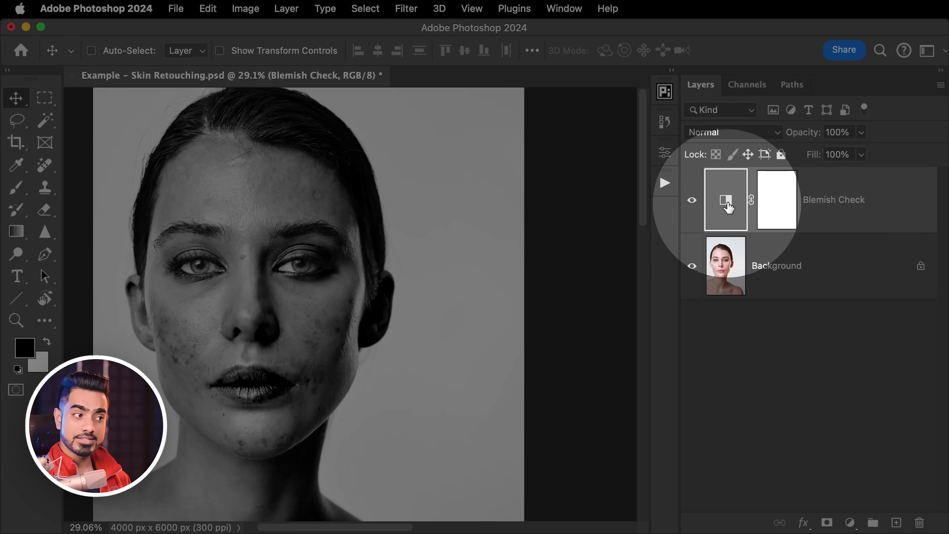
pyautogui.doubleClick(728, 207)
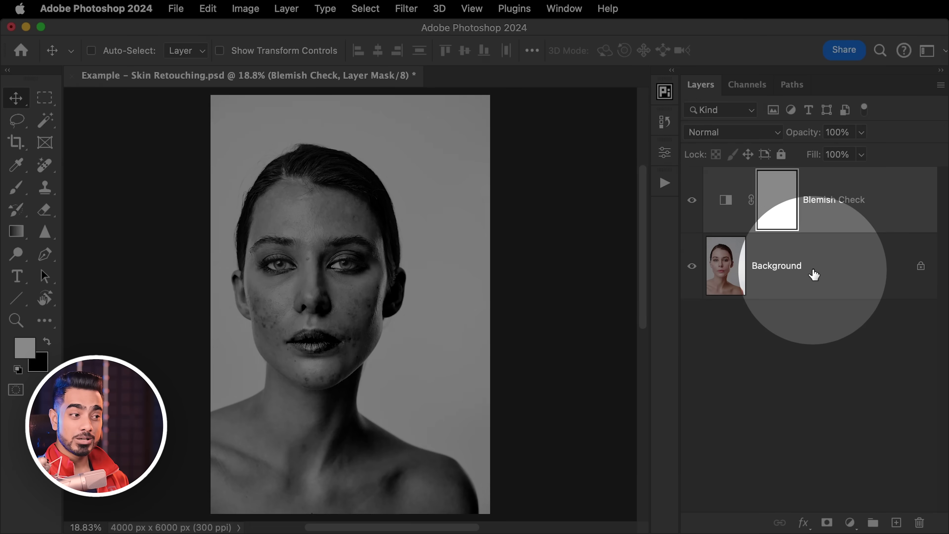
# Step: Add an empty layer above Background and remove the forehead blemishes with the Remove tool
pyautogui.click(816, 275)
pyautogui.click(896, 523)
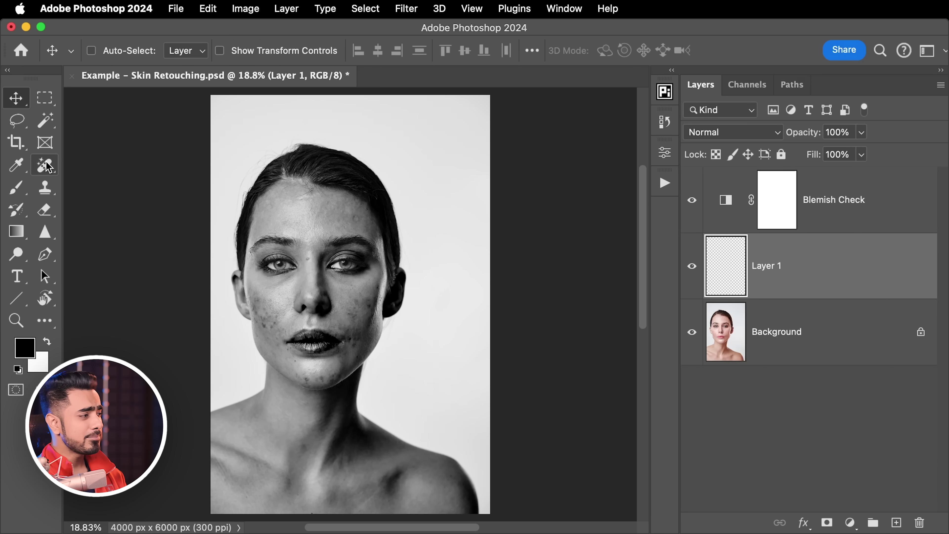
pyautogui.click(49, 167)
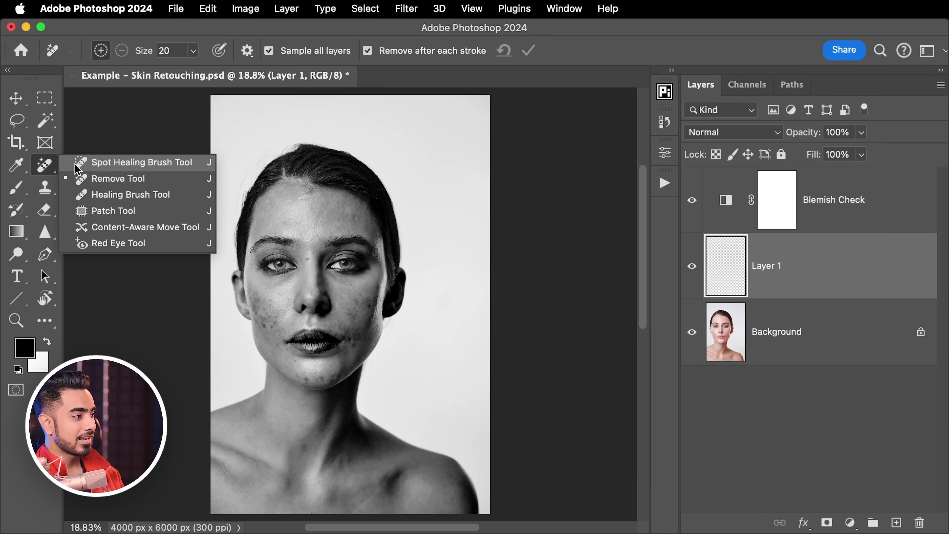
pyautogui.click(86, 179)
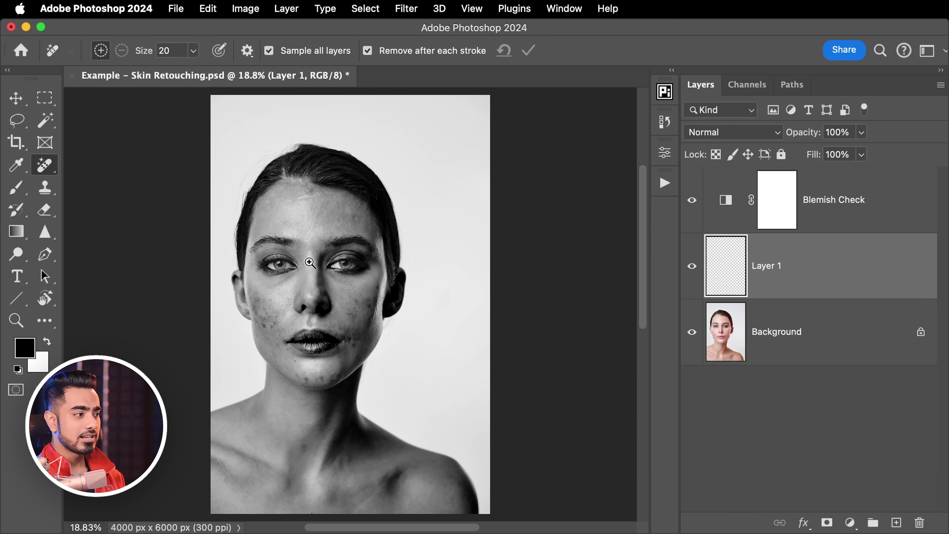
pyautogui.moveTo(310, 263); pyautogui.dragTo(334, 273)
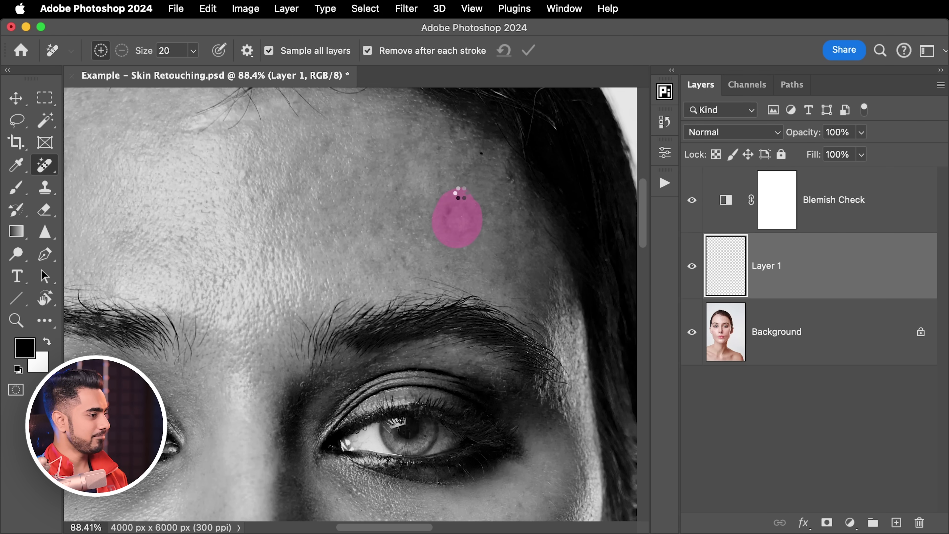
pyautogui.moveTo(470, 264); pyautogui.dragTo(326, 144)
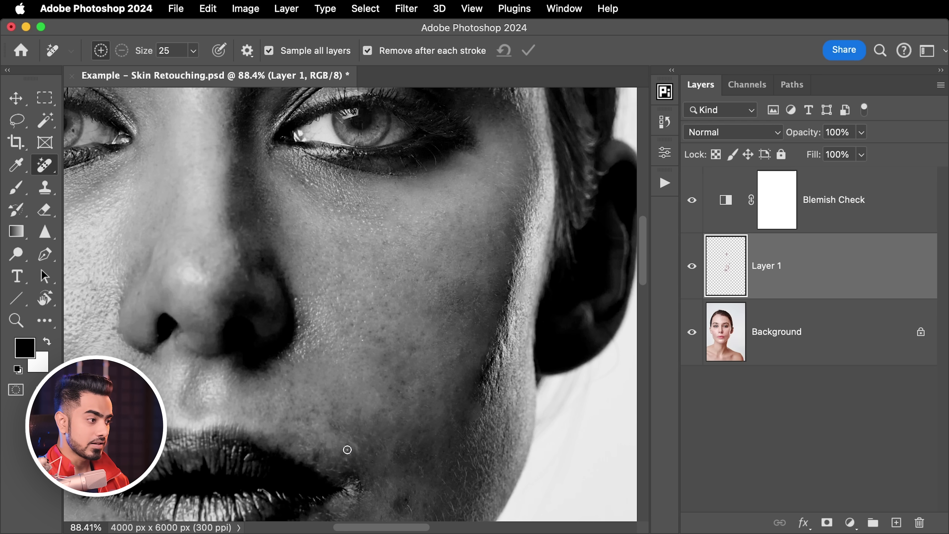
pyautogui.scroll(-10, 497, 429)
pyautogui.hscroll(-4, 516, 382)
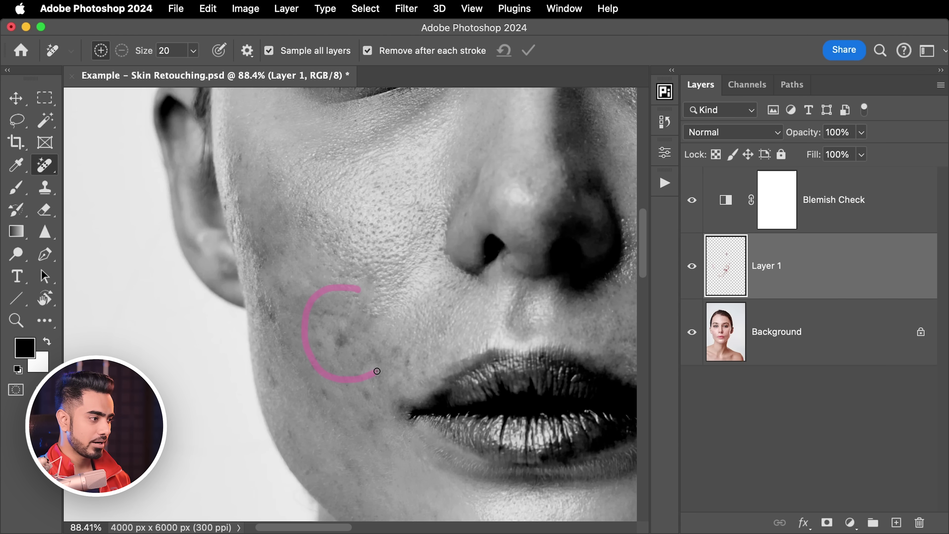
# Step: Erase the cheek blemish cluster, then hide Blemish Check to see the colour image
pyautogui.moveTo(361, 289); pyautogui.dragTo(363, 290)
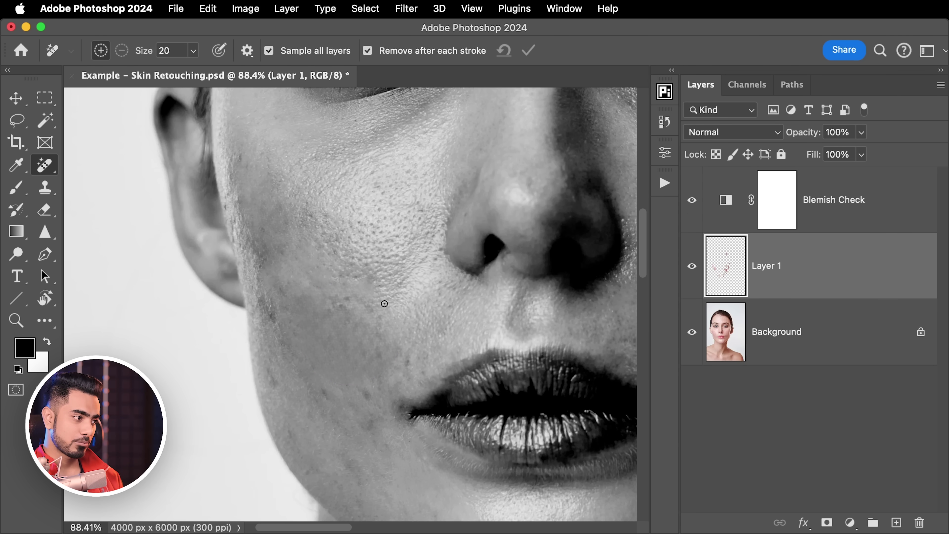
pyautogui.scroll(5, 350, 333)
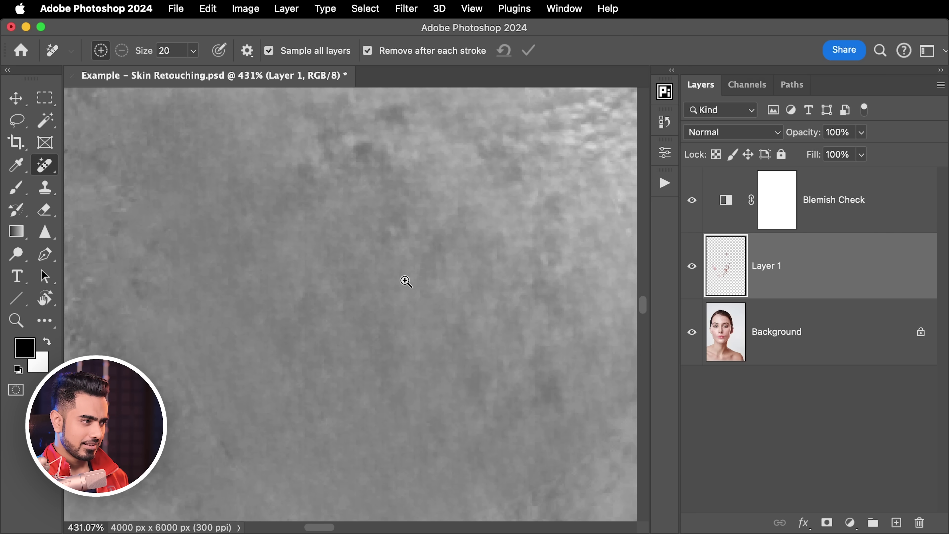
pyautogui.moveTo(405, 281); pyautogui.dragTo(325, 314)
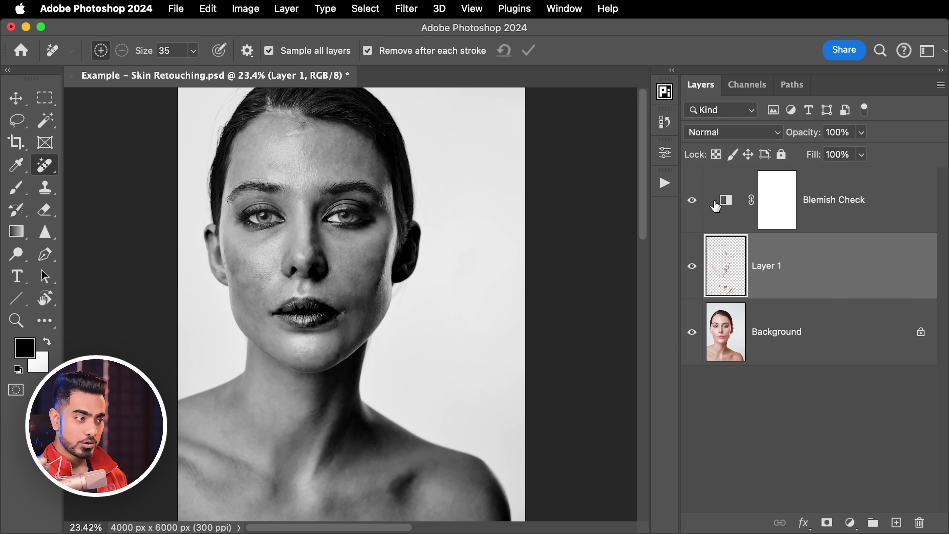
pyautogui.click(693, 201)
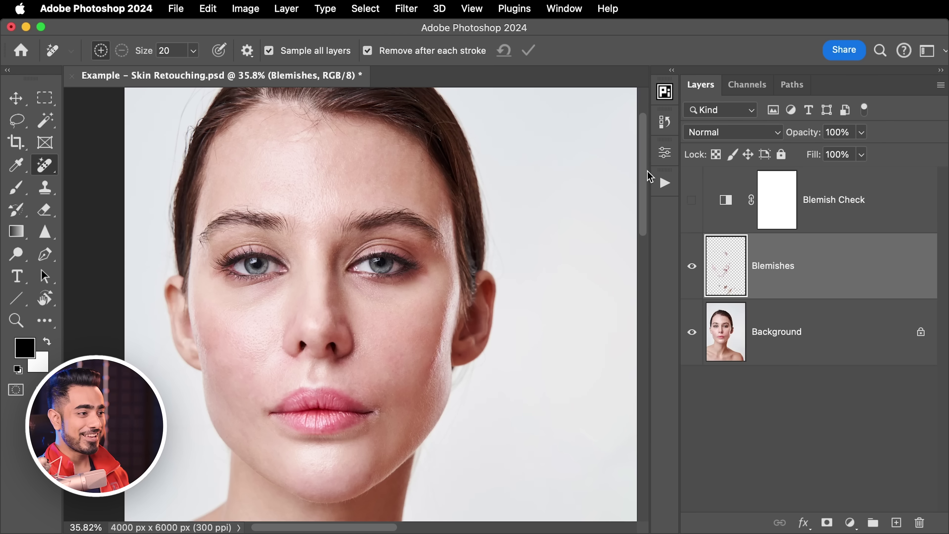
# Step: Expand the PiX - Frequency Separation set, confirm 8 Bits/Channel mode, and select FS 8-bit
pyautogui.click(664, 183)
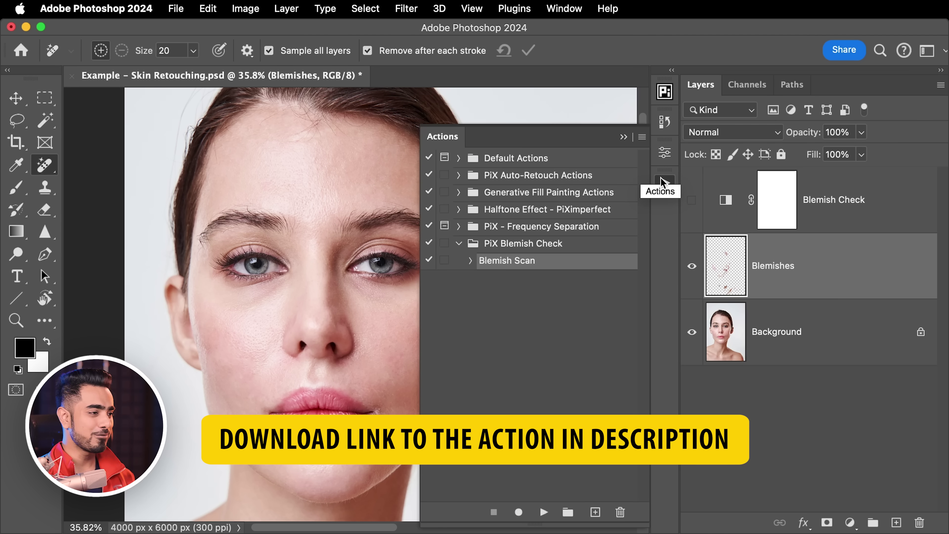
pyautogui.click(460, 243)
pyautogui.click(459, 227)
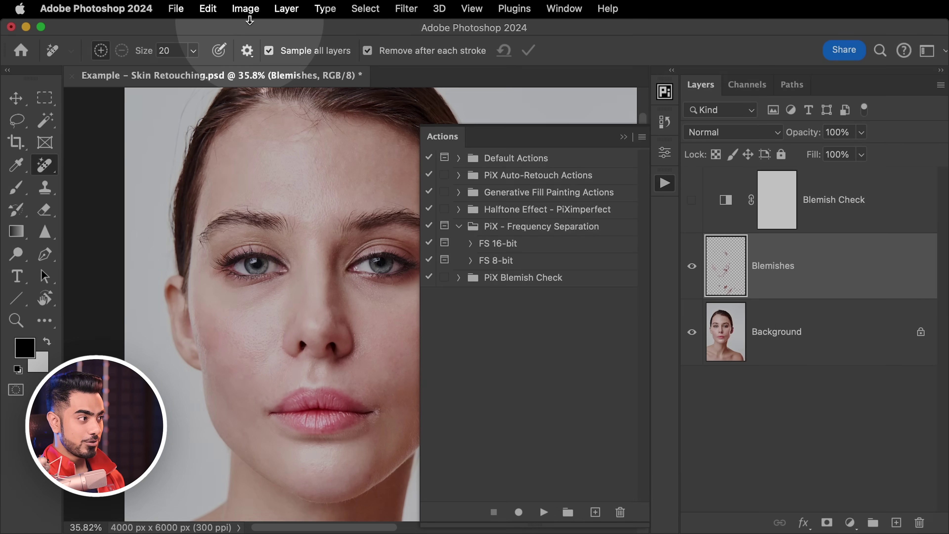
pyautogui.click(245, 8)
pyautogui.moveTo(257, 30)
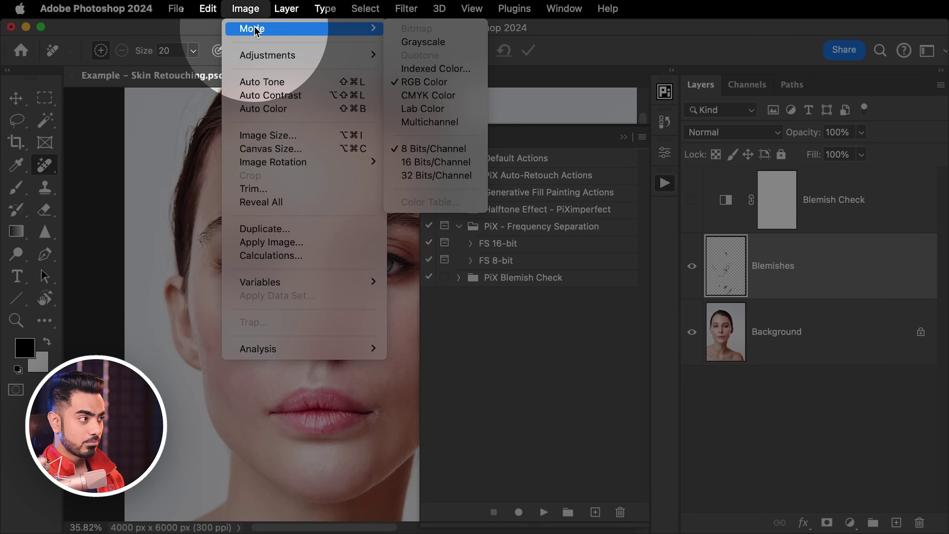
pyautogui.click(552, 34)
pyautogui.click(509, 262)
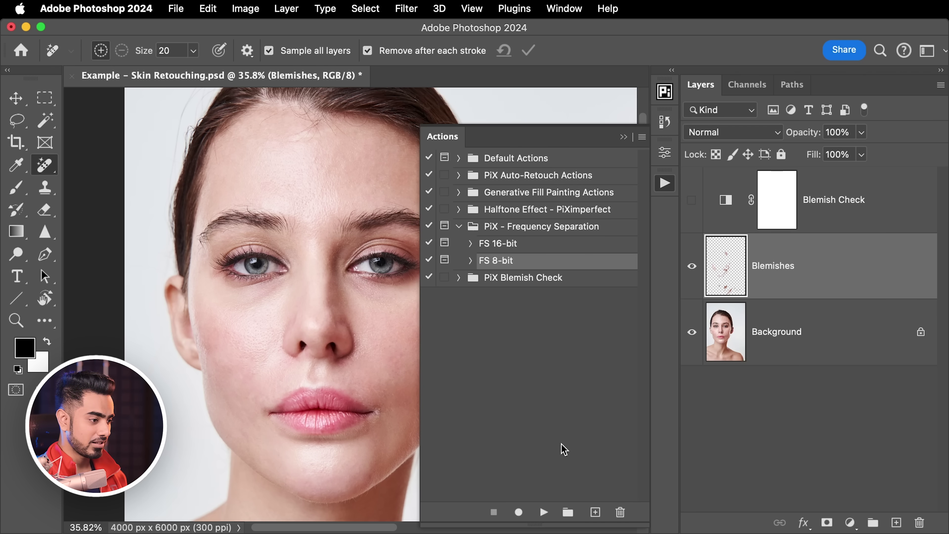
# Step: Play FS 8-bit and apply its Gaussian Blur at a 10-pixel radius
pyautogui.click(544, 513)
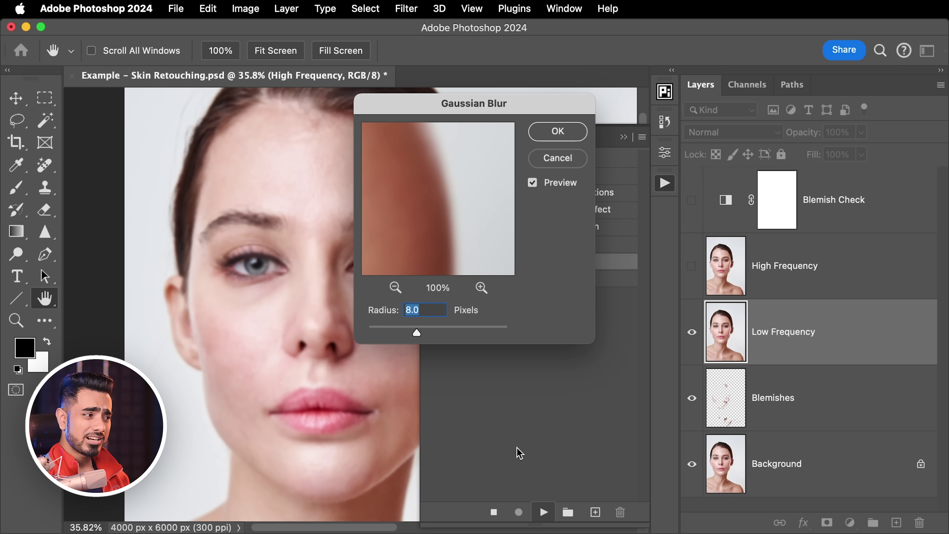
pyautogui.moveTo(419, 102); pyautogui.dragTo(509, 105)
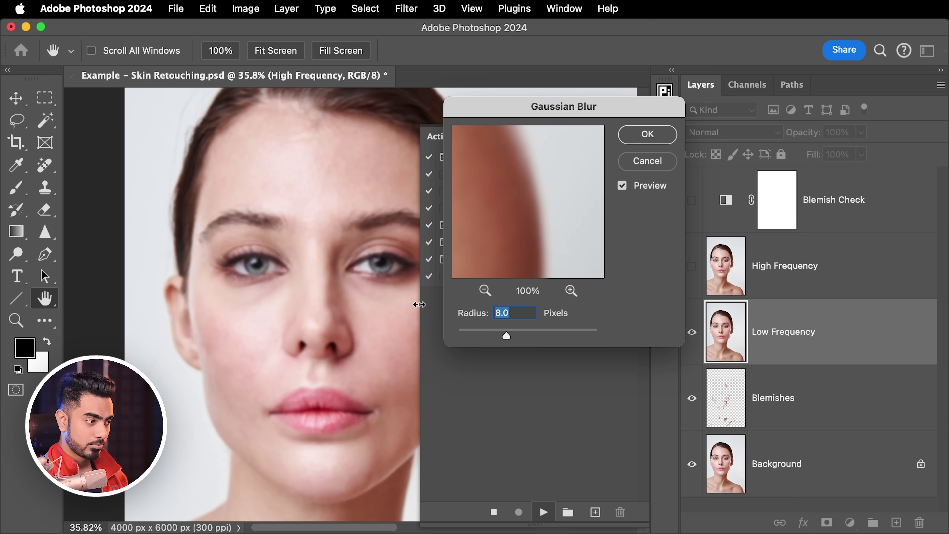
pyautogui.click(386, 320)
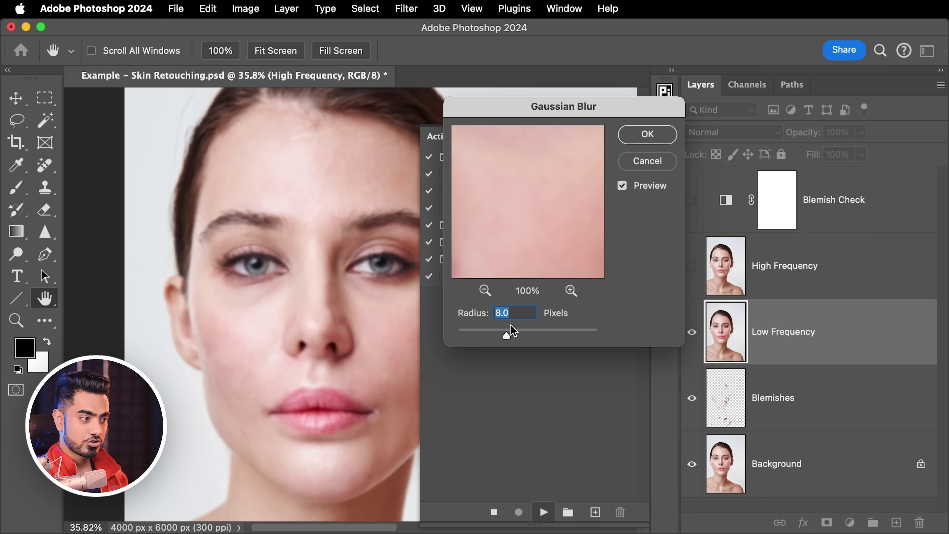
pyautogui.moveTo(513, 331); pyautogui.dragTo(492, 336)
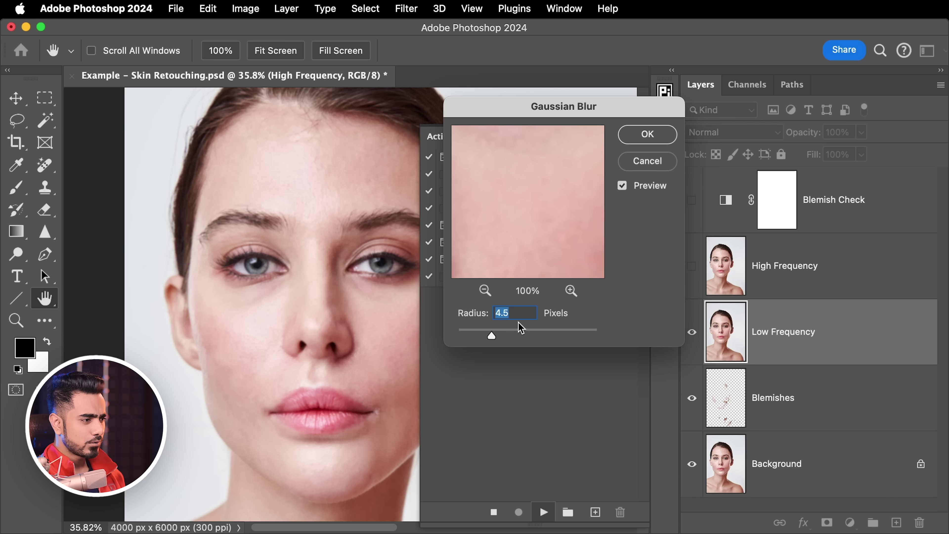
pyautogui.moveTo(507, 340); pyautogui.dragTo(512, 332)
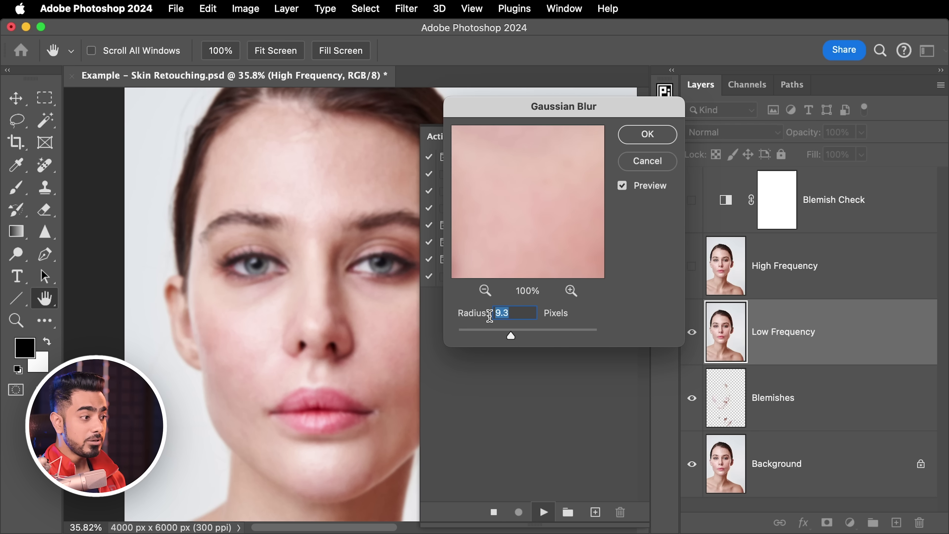
pyautogui.write('10')
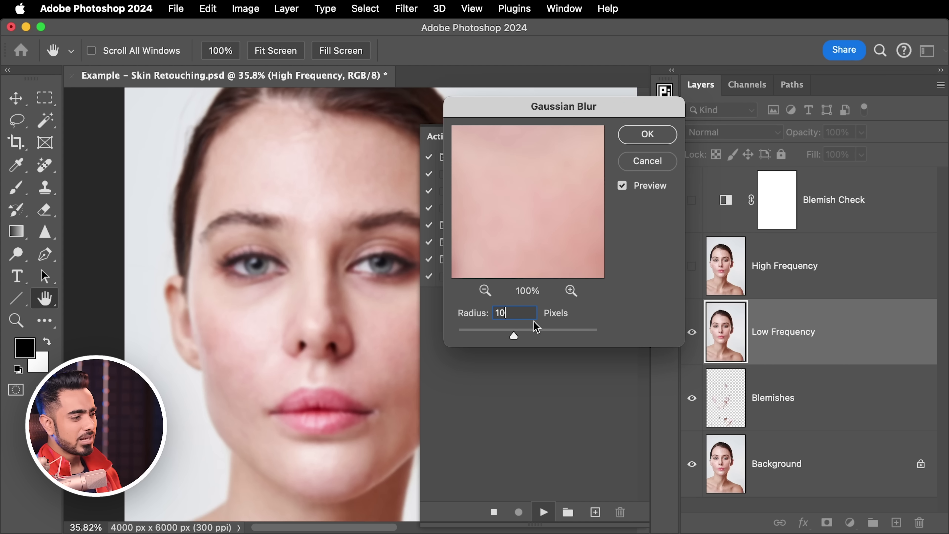
pyautogui.click(637, 142)
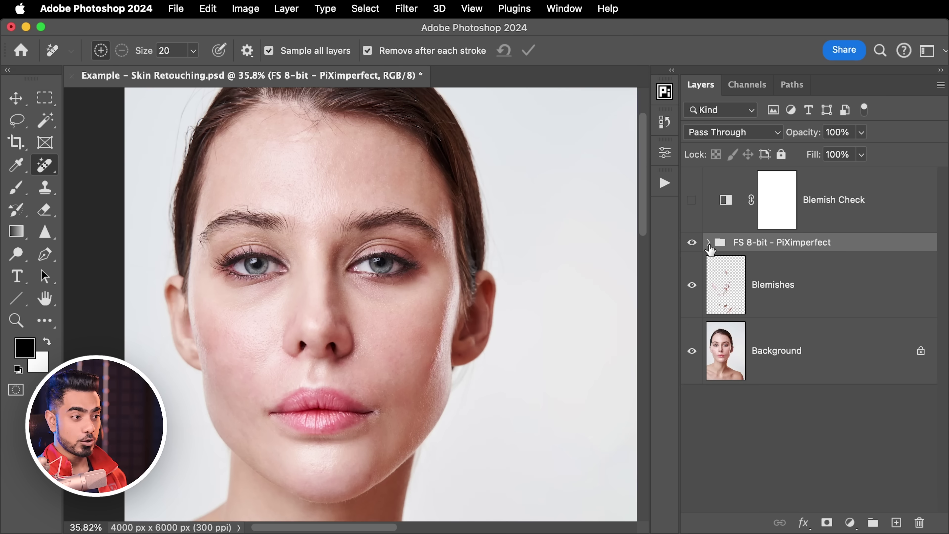
# Step: Expand the FS 8-bit - PiXimperfect group and toggle between High Frequency detail and blurred Low Frequency
pyautogui.click(708, 242)
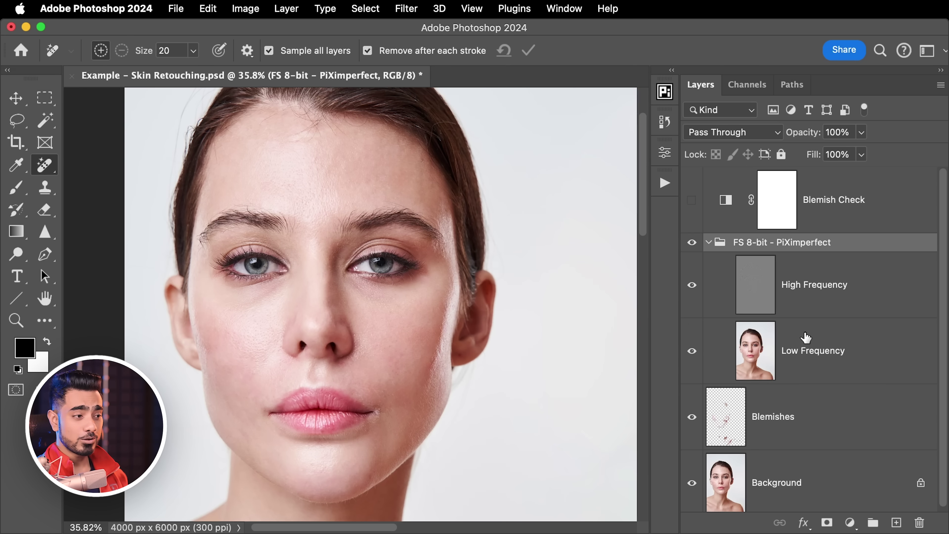
pyautogui.click(821, 351)
pyautogui.click(821, 291)
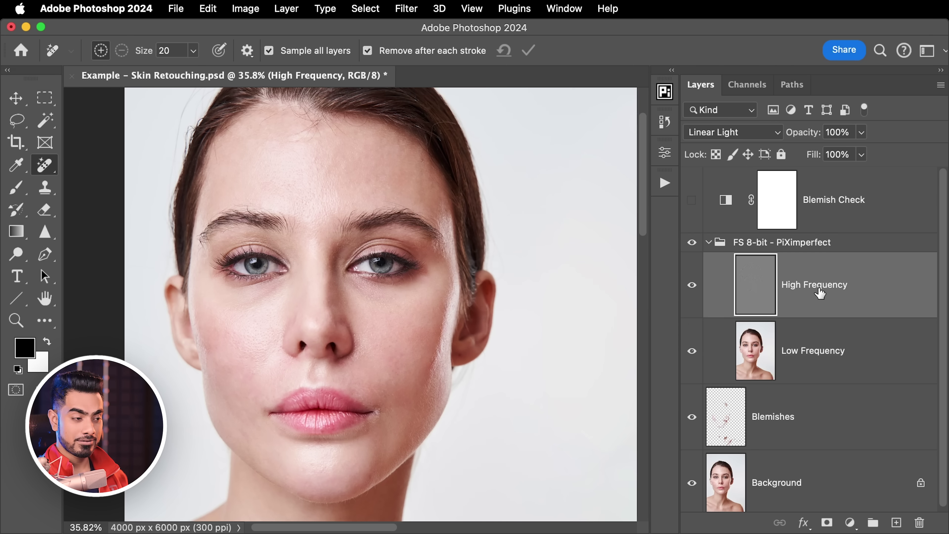
pyautogui.click(344, 295)
pyautogui.click(770, 363)
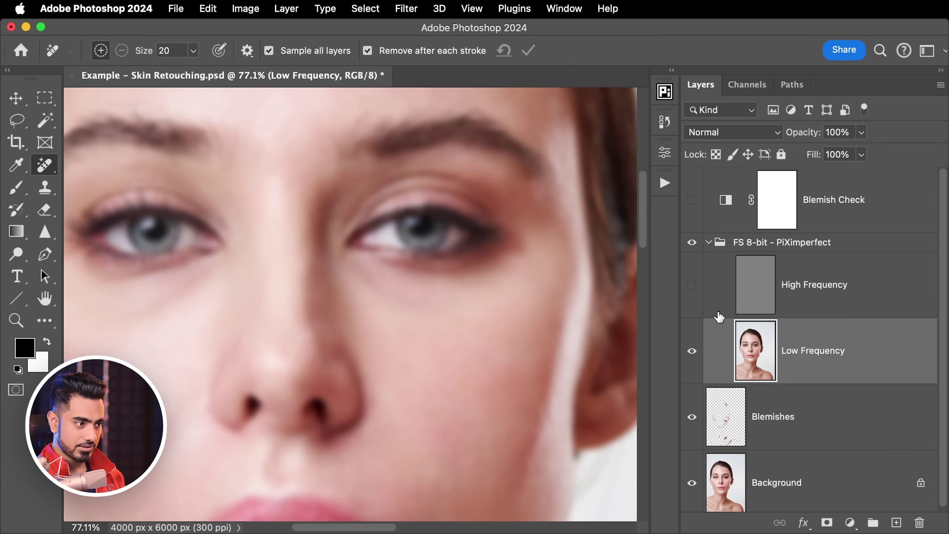
pyautogui.keyDown('alt'); pyautogui.click(691, 286); pyautogui.keyUp('alt')
pyautogui.keyDown('alt'); pyautogui.click(692, 286); pyautogui.keyUp('alt')
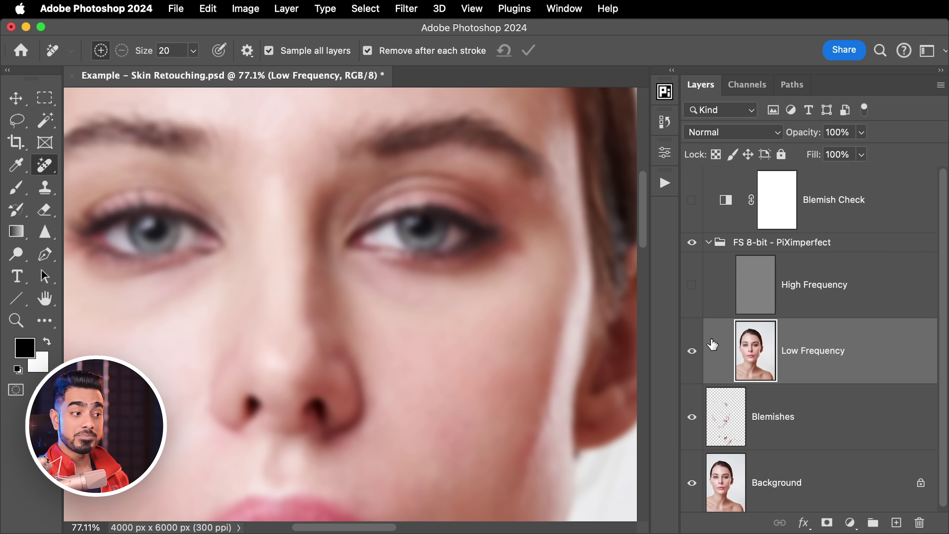
pyautogui.click(691, 285)
pyautogui.click(791, 291)
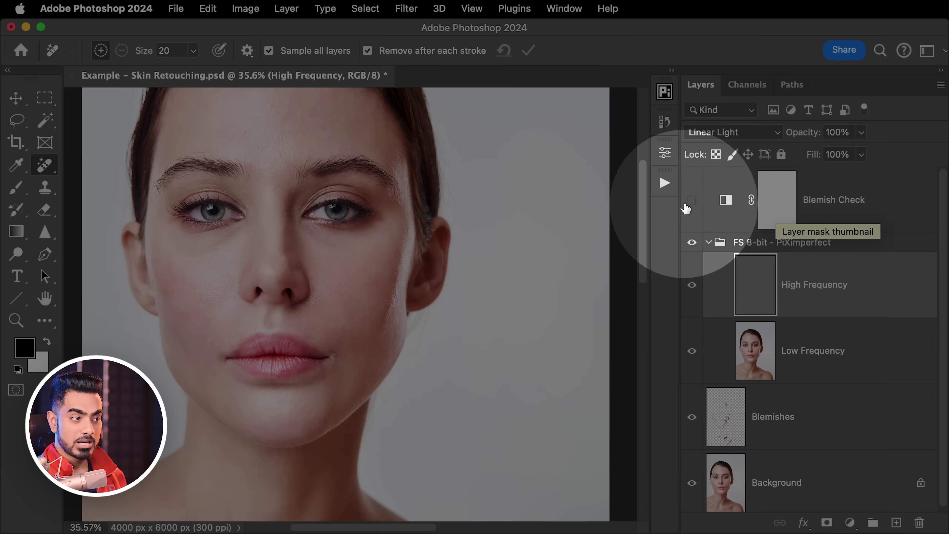
# Step: Show Blemish Check, hide High Frequency, and add an empty Layer 1 above Low Frequency
pyautogui.click(692, 200)
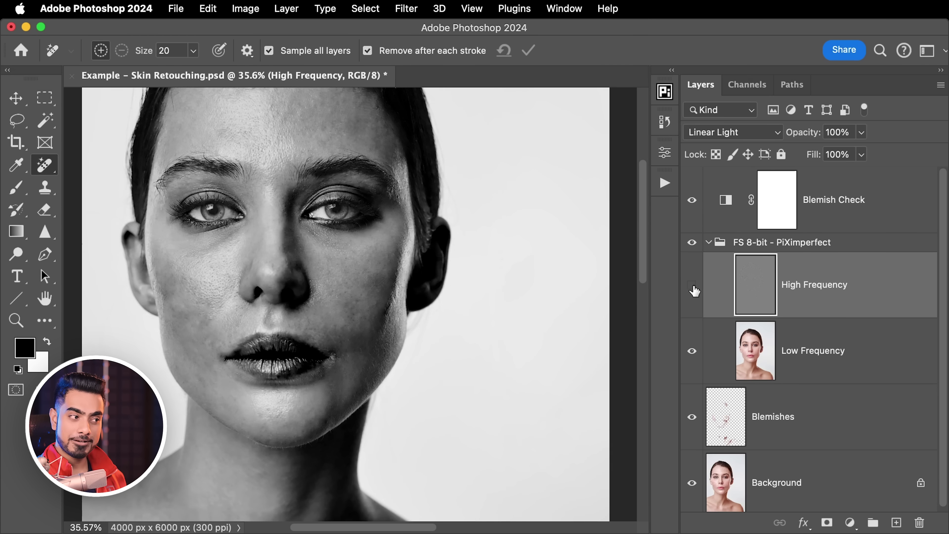
pyautogui.click(692, 285)
pyautogui.click(829, 358)
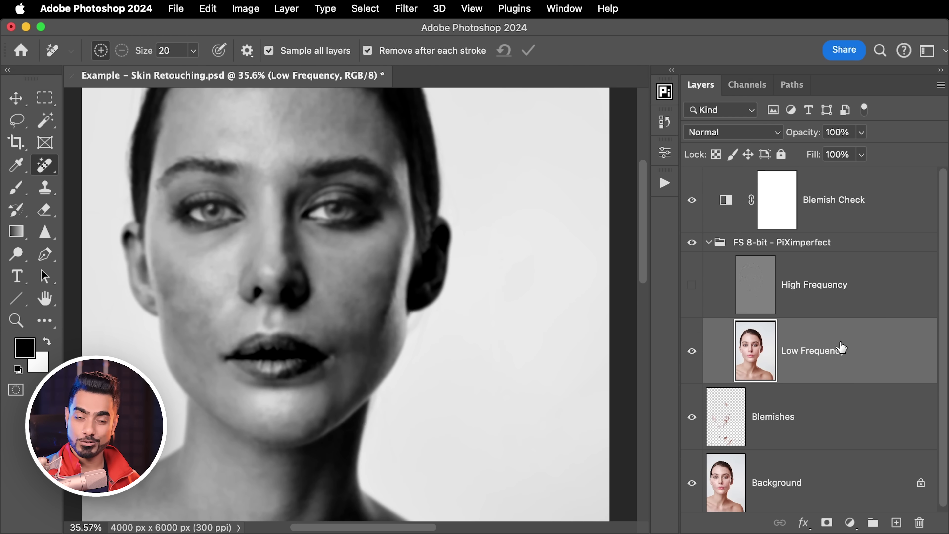
pyautogui.click(896, 523)
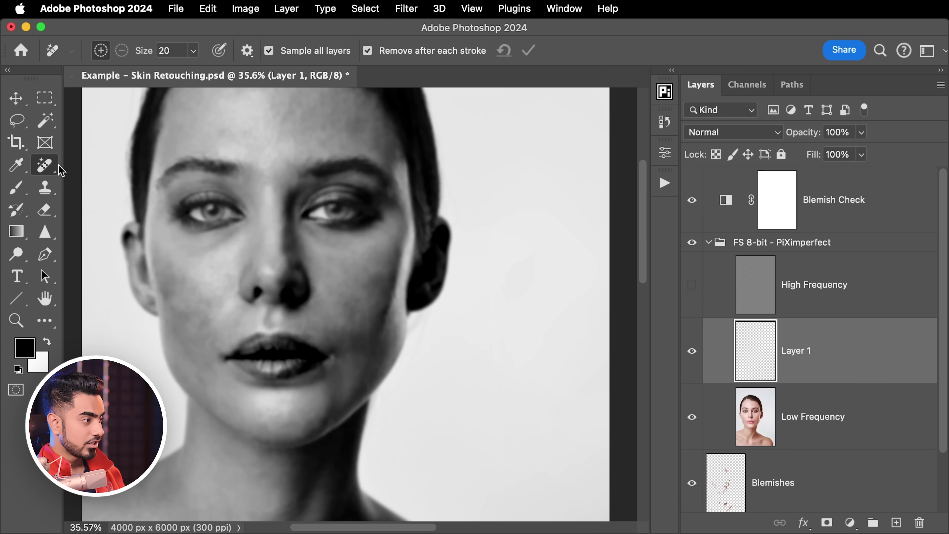
# Step: Choose the Eyedropper with Sample set to Current & Below
pyautogui.click(19, 170)
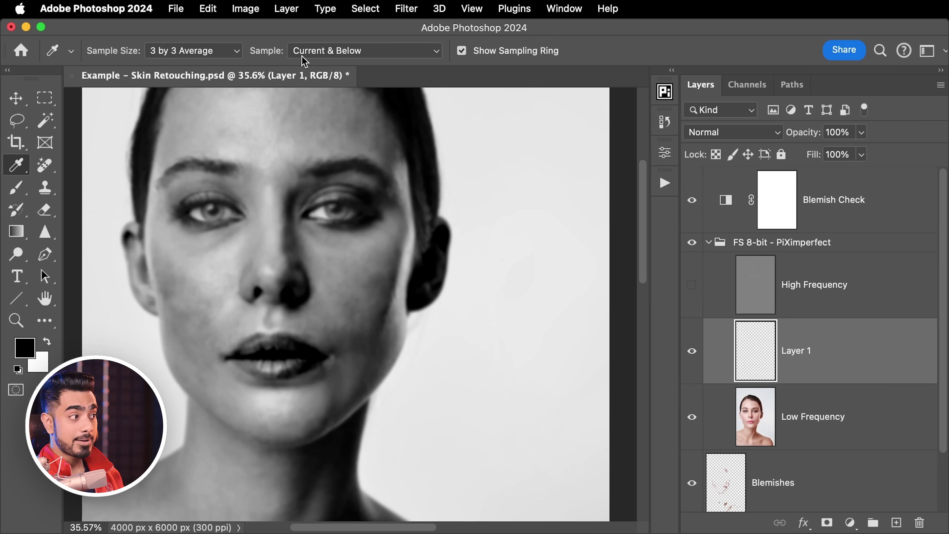
pyautogui.click(312, 53)
pyautogui.click(320, 52)
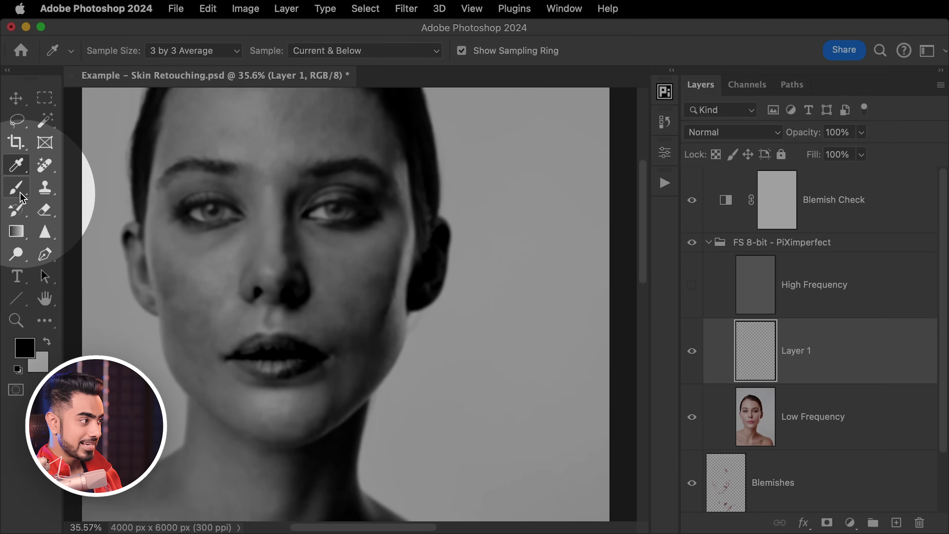
# Step: Set the Brush to a soft round tip with 2% flow
pyautogui.click(22, 193)
pyautogui.click(97, 49)
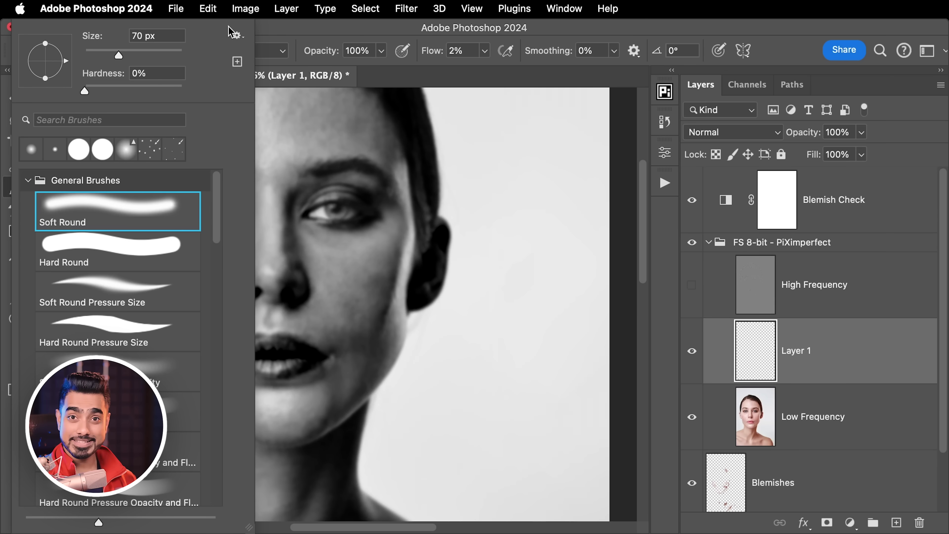
pyautogui.click(431, 58)
pyautogui.moveTo(431, 58); pyautogui.dragTo(520, 59)
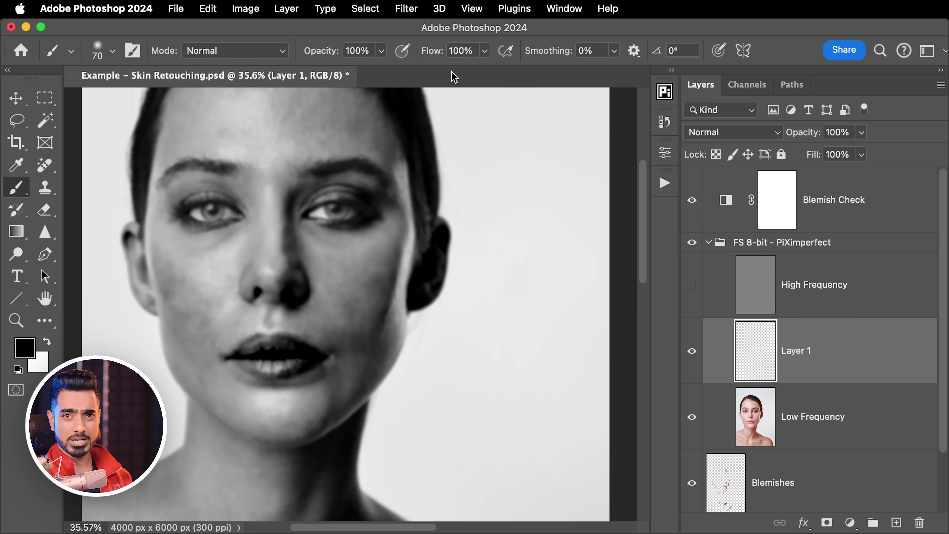
pyautogui.click(478, 51)
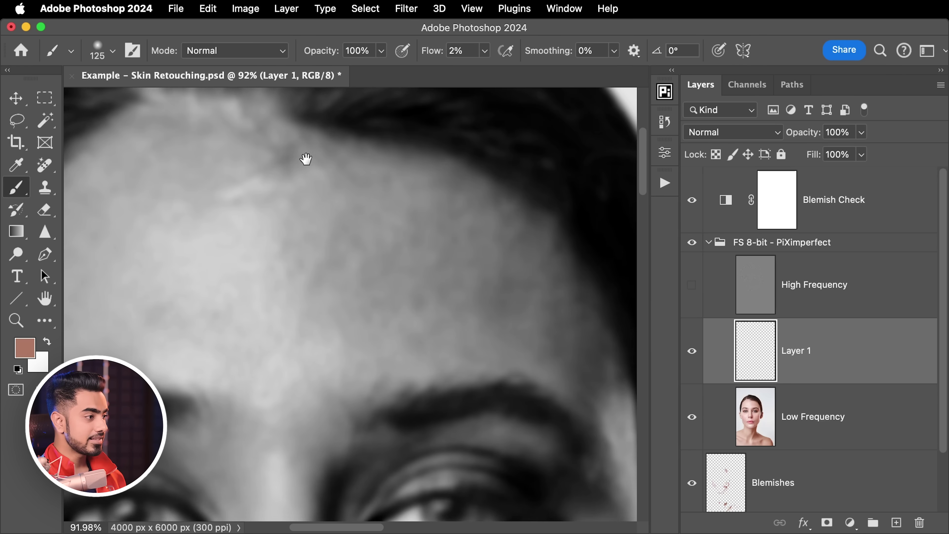
# Step: Paint sampled skin tones over the forehead on Layer 1 with a 100-pixel soft brush
pyautogui.moveTo(305, 159); pyautogui.dragTo(341, 222)
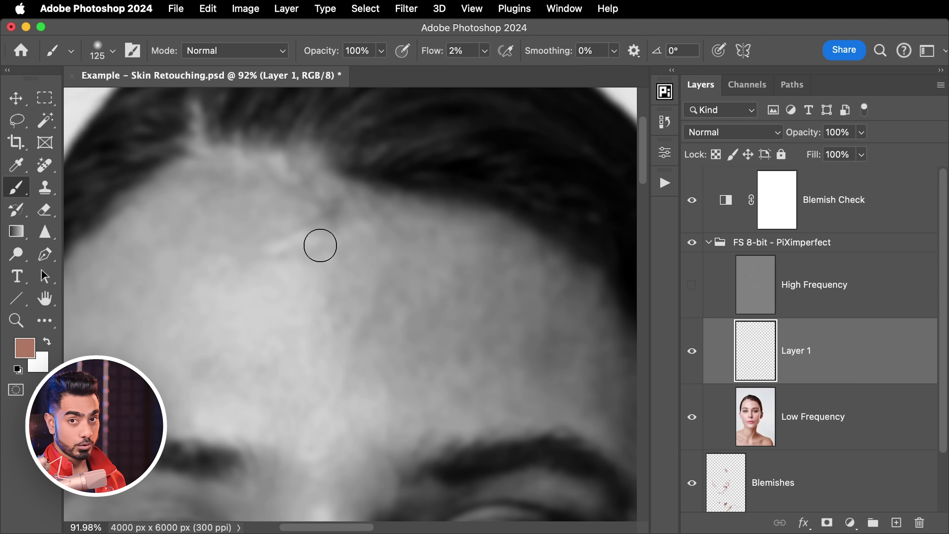
pyautogui.moveTo(316, 253)
pyautogui.mouseDown()
pyautogui.moveTo(314, 240)
pyautogui.moveTo(303, 262)
pyautogui.mouseUp()
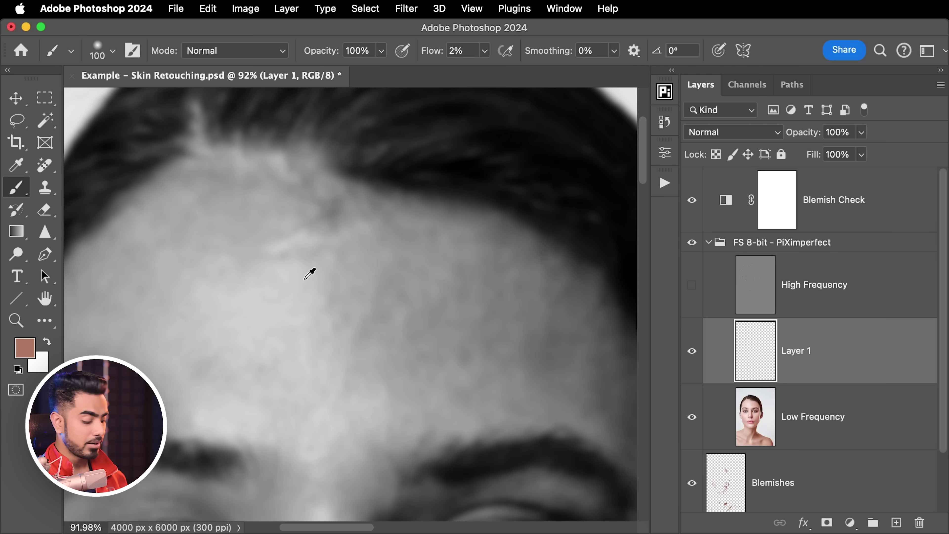
pyautogui.keyDown('alt'); pyautogui.click(310, 268); pyautogui.keyUp('alt')
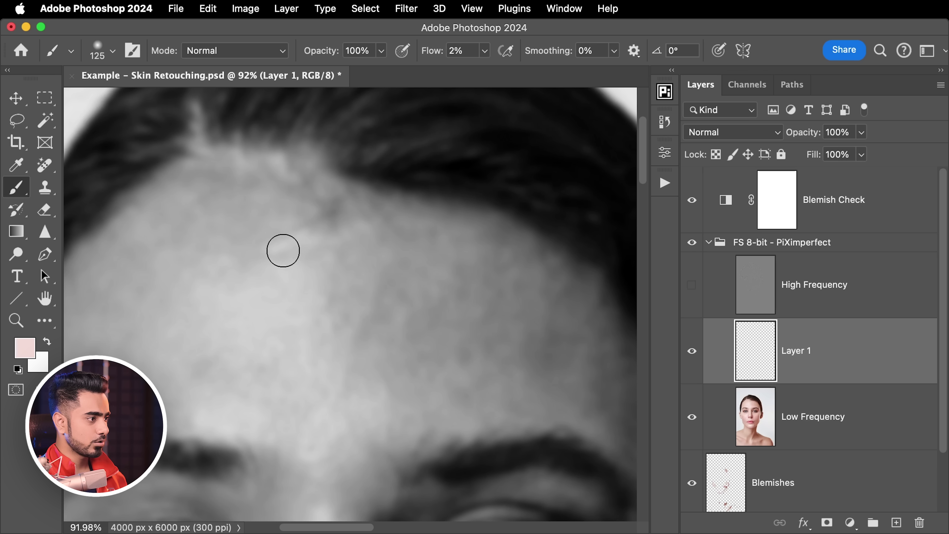
pyautogui.keyDown('alt'); pyautogui.click(282, 205); pyautogui.keyUp('alt')
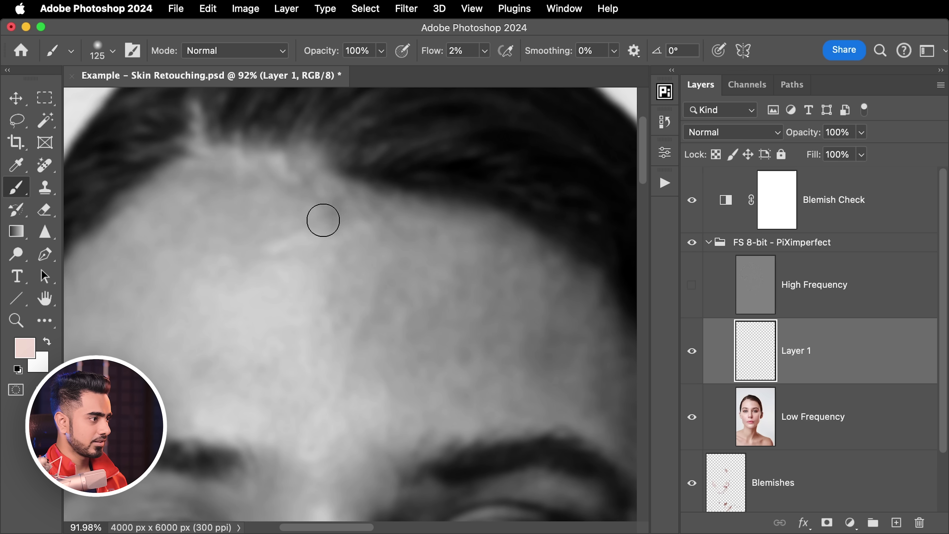
pyautogui.keyDown('alt'); pyautogui.click(287, 277); pyautogui.keyUp('alt')
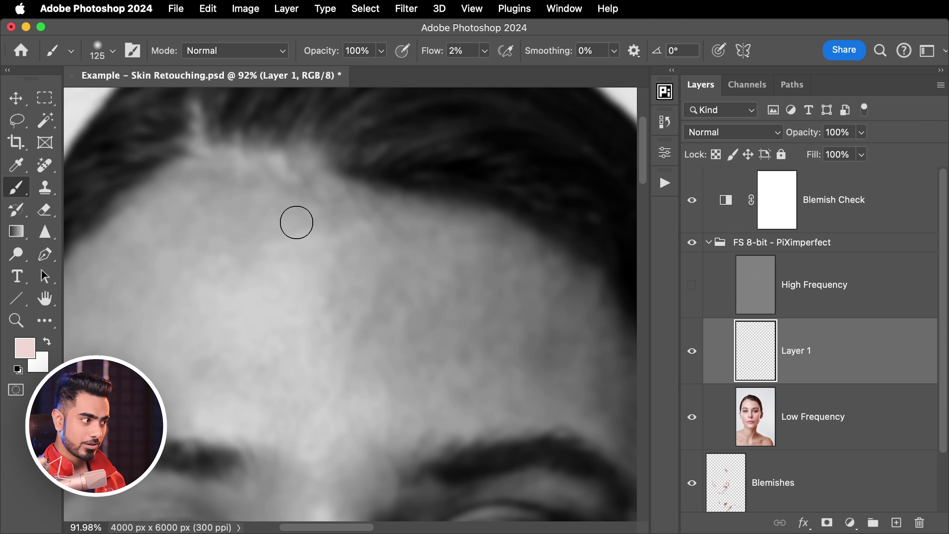
pyautogui.keyDown('alt'); pyautogui.click(308, 236); pyautogui.keyUp('alt')
pyautogui.keyDown('alt'); pyautogui.click(267, 212); pyautogui.keyUp('alt')
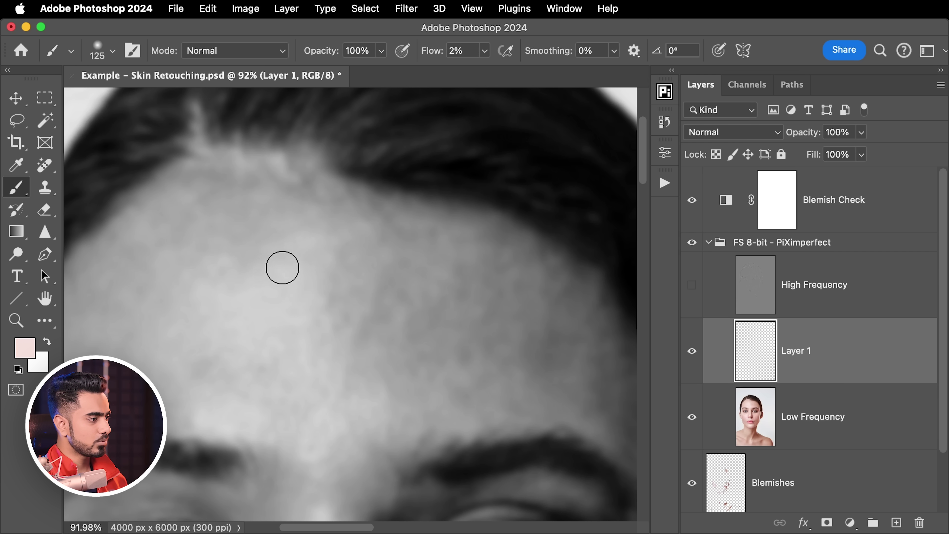
pyautogui.keyDown('alt'); pyautogui.click(309, 250); pyautogui.keyUp('alt')
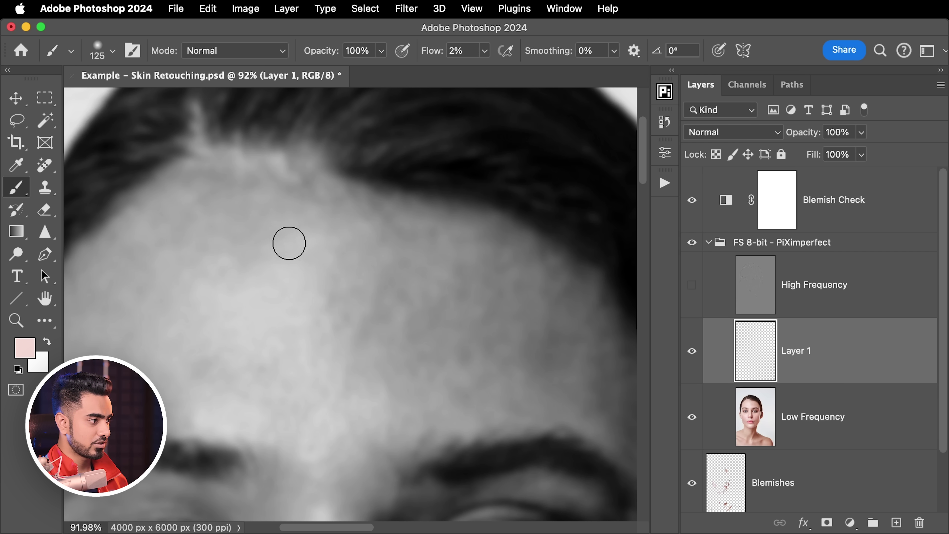
pyautogui.scroll(-3, 324, 246)
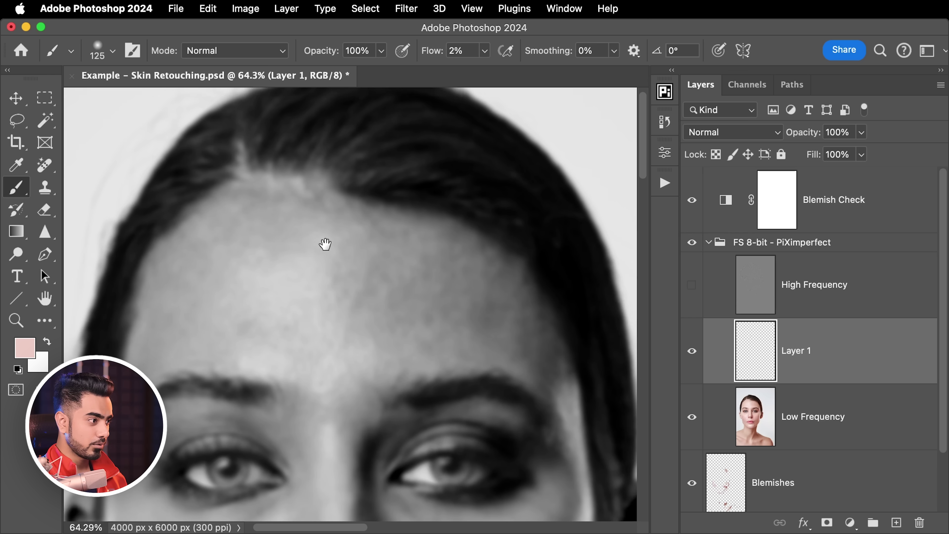
pyautogui.moveTo(544, 292); pyautogui.dragTo(568, 277)
pyautogui.click(692, 285)
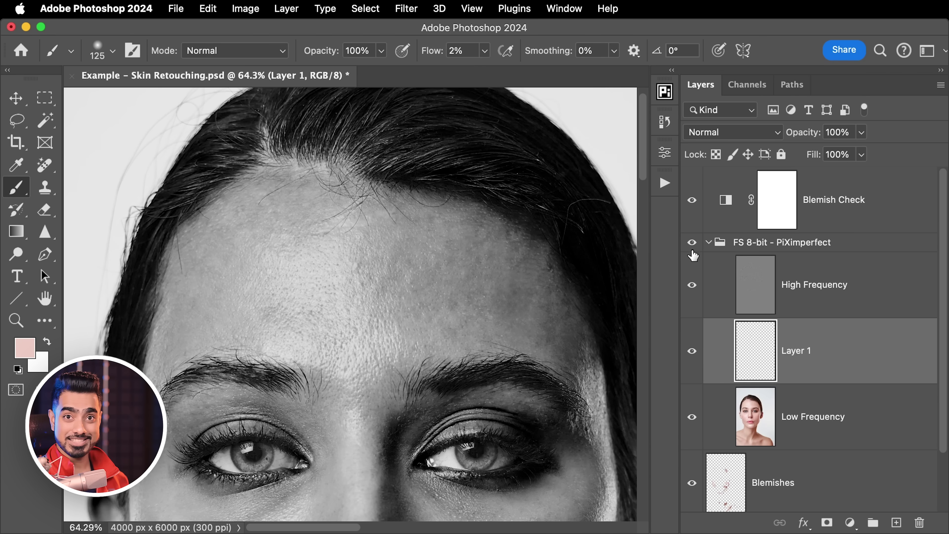
pyautogui.click(693, 285)
pyautogui.scroll(3, 430, 263)
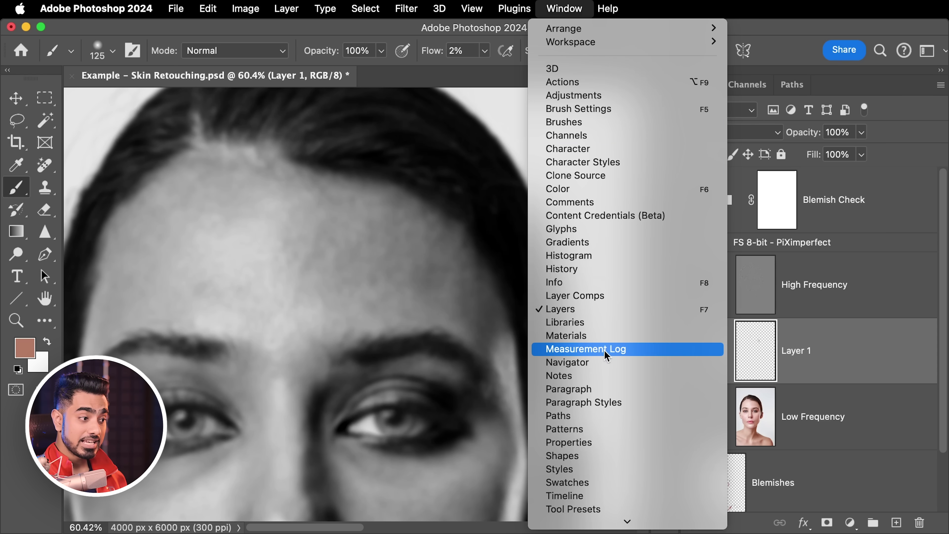
# Step: Open and enlarge the Navigator panel, then pan the canvas to the eyes
pyautogui.click(605, 363)
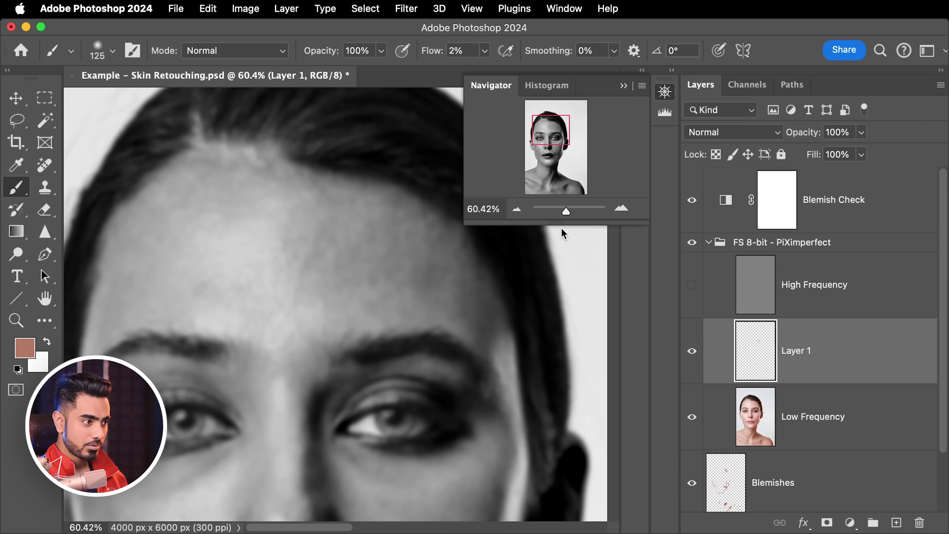
pyautogui.moveTo(559, 224); pyautogui.dragTo(559, 365)
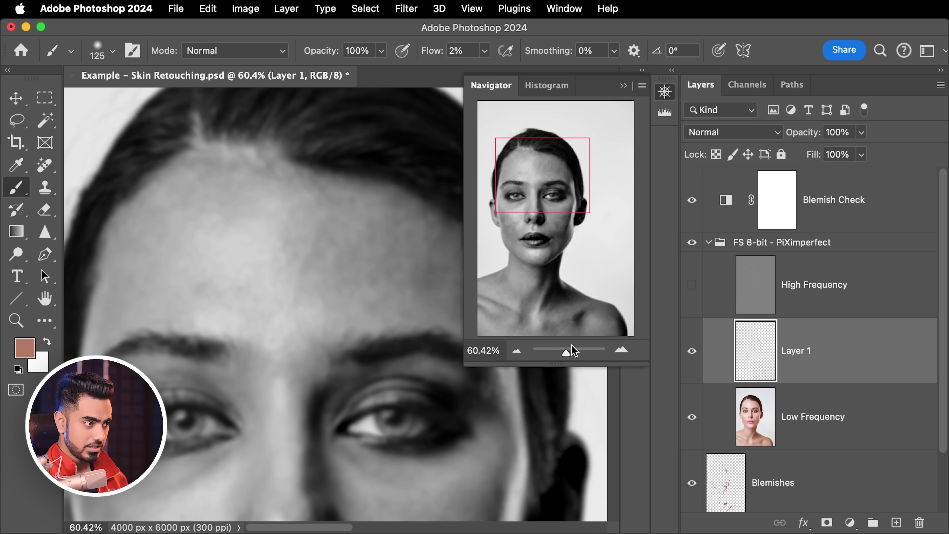
pyautogui.moveTo(347, 312); pyautogui.dragTo(214, 282)
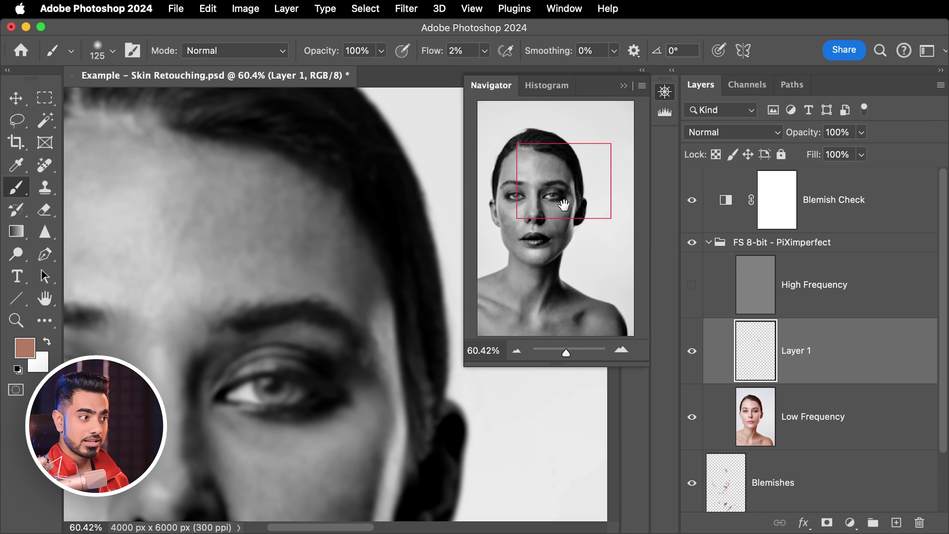
# Step: Sample and paint skin tones under the eyes, beside the nose, and across cheek, jaw and chin
pyautogui.scroll(-2, 321, 239)
pyautogui.keyDown('alt'); pyautogui.click(297, 190); pyautogui.keyUp('alt')
pyautogui.press(']')
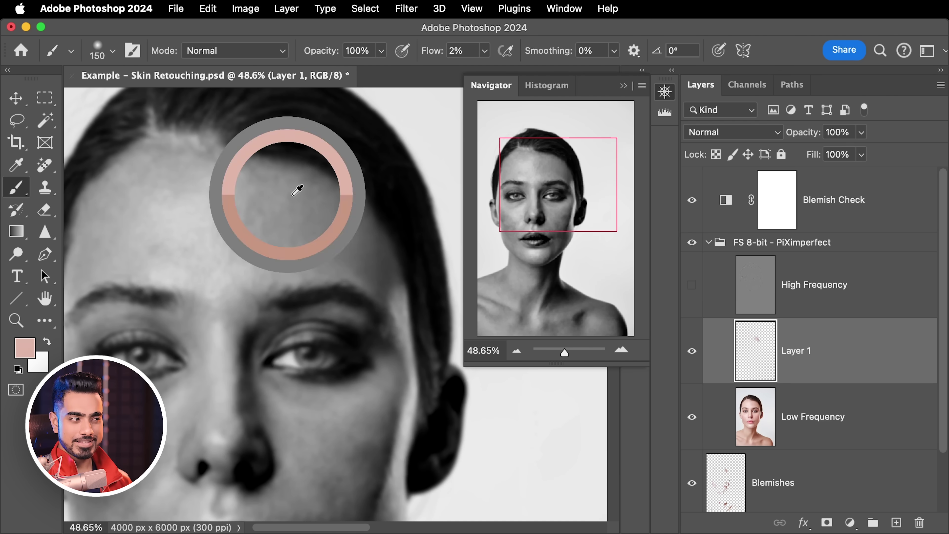
pyautogui.keyDown('alt'); pyautogui.click(311, 222); pyautogui.keyUp('alt')
pyautogui.press('[')
pyautogui.scroll(-5, 326, 265)
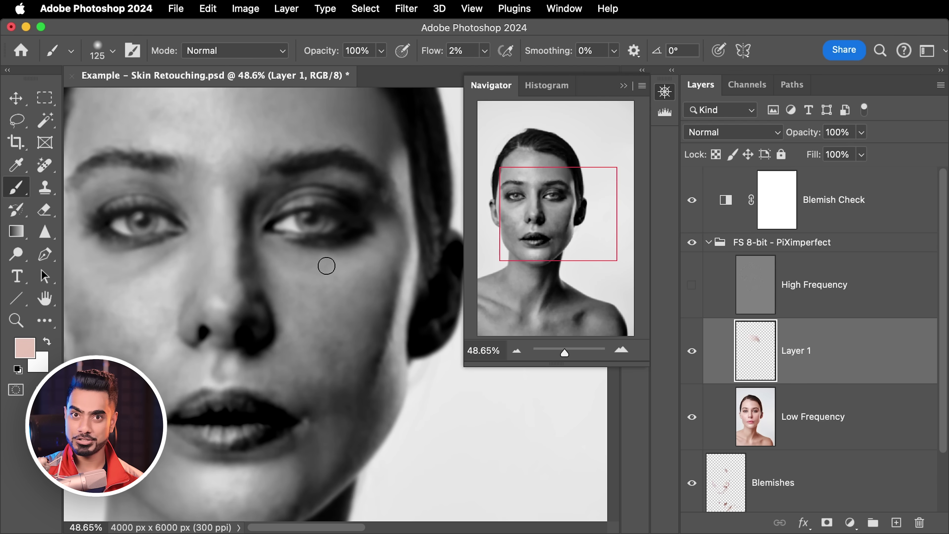
pyautogui.press('[')
pyautogui.press('[')
pyautogui.keyDown('alt'); pyautogui.click(332, 311); pyautogui.keyUp('alt')
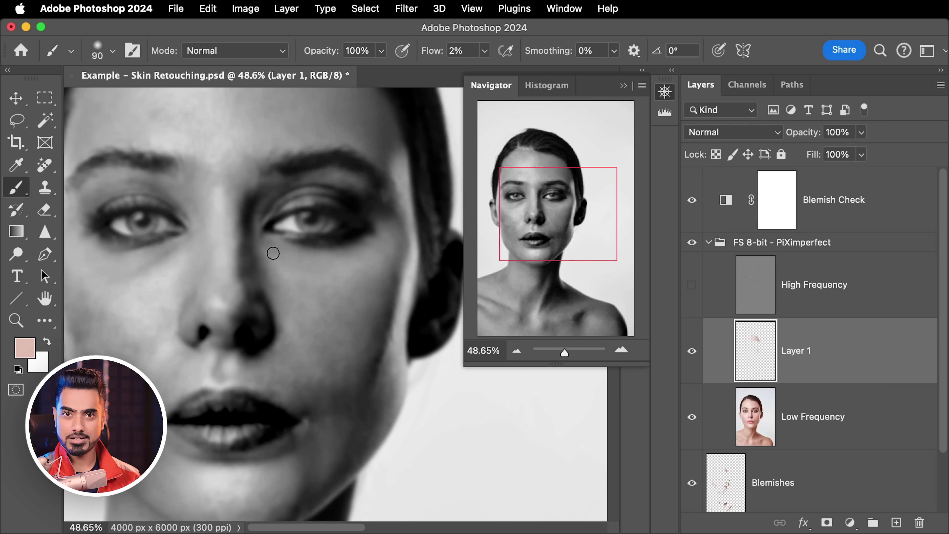
pyautogui.keyDown('alt'); pyautogui.click(342, 400); pyautogui.keyUp('alt')
pyautogui.keyDown('alt'); pyautogui.click(345, 360); pyautogui.keyUp('alt')
pyautogui.press(']')
pyautogui.press(']')
pyautogui.press(']')
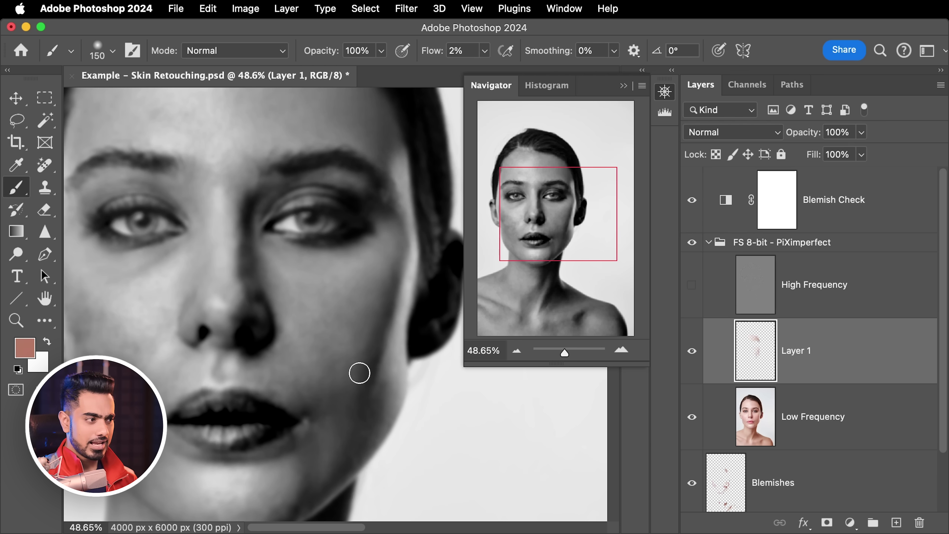
pyautogui.scroll(-3, 351, 305)
pyautogui.press('[')
pyautogui.press('[')
pyautogui.keyDown('alt'); pyautogui.click(360, 233); pyautogui.keyUp('alt')
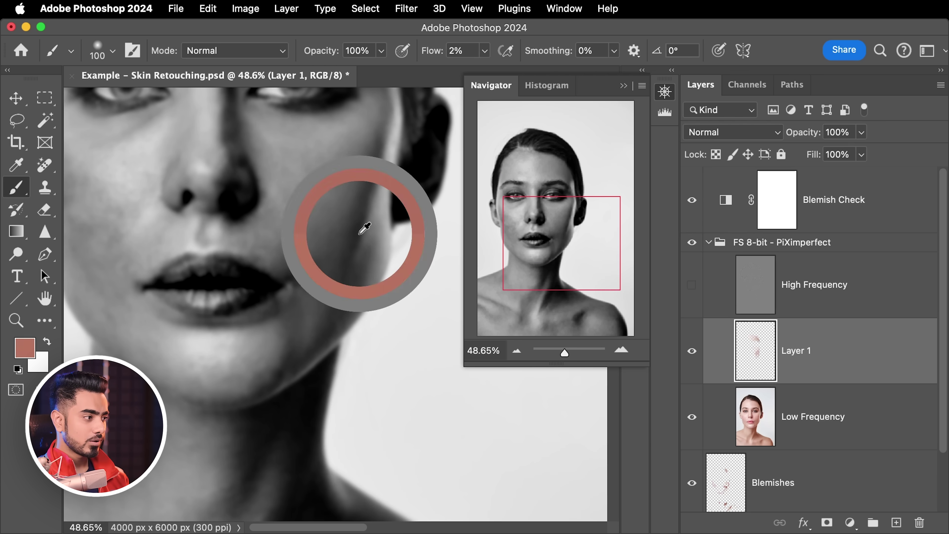
pyautogui.press('[')
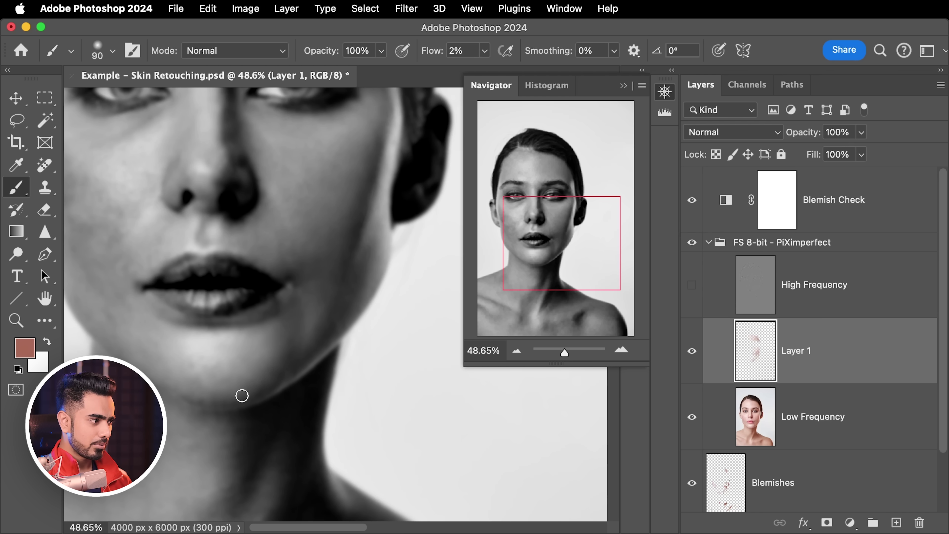
pyautogui.keyDown('alt'); pyautogui.click(257, 352); pyautogui.keyUp('alt')
# Step: Continue evening tones between the eyes, across the cheek and around the nose tip
pyautogui.scroll(4, 267, 195)
pyautogui.hscroll(-5, 267, 195)
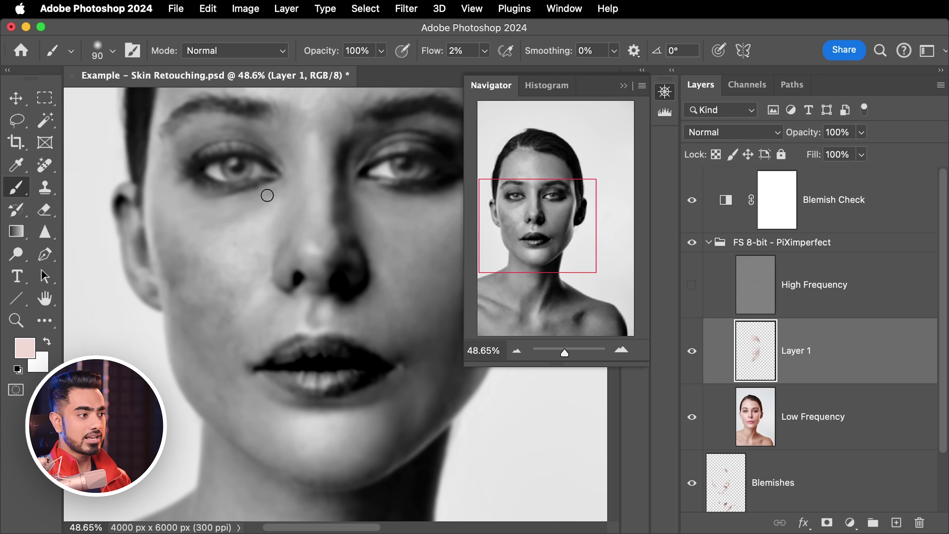
pyautogui.press(']')
pyautogui.press(']')
pyautogui.press(']')
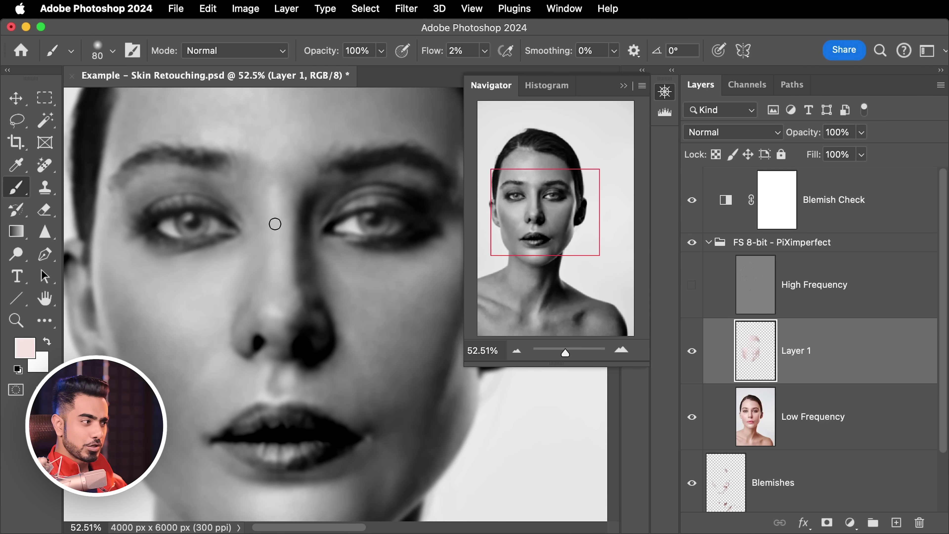
pyautogui.keyDown('alt'); pyautogui.click(286, 252); pyautogui.keyUp('alt')
pyautogui.press(']')
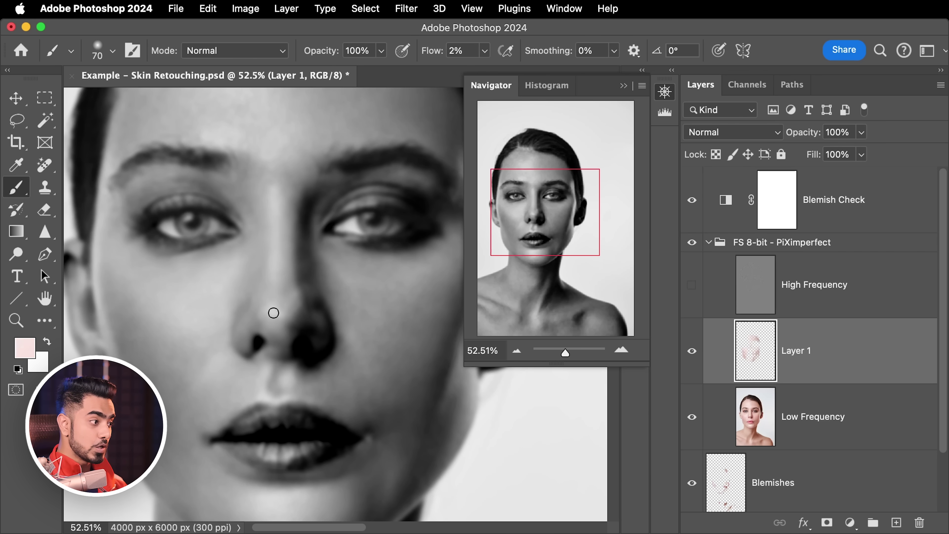
pyautogui.press(']')
pyautogui.press(']')
pyautogui.press(']')
pyautogui.keyDown('alt'); pyautogui.click(333, 269); pyautogui.keyUp('alt')
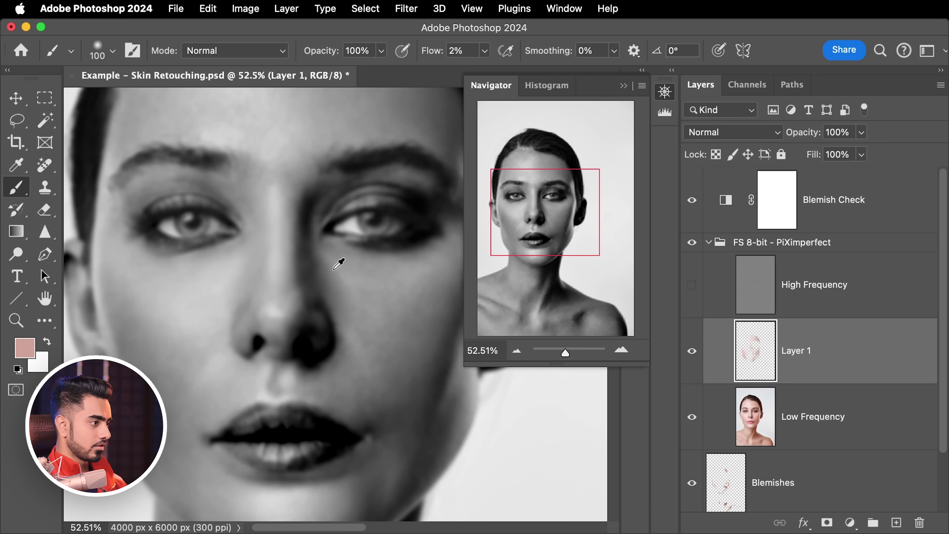
pyautogui.press('[')
pyautogui.press('[')
pyautogui.scroll(-2, 281, 304)
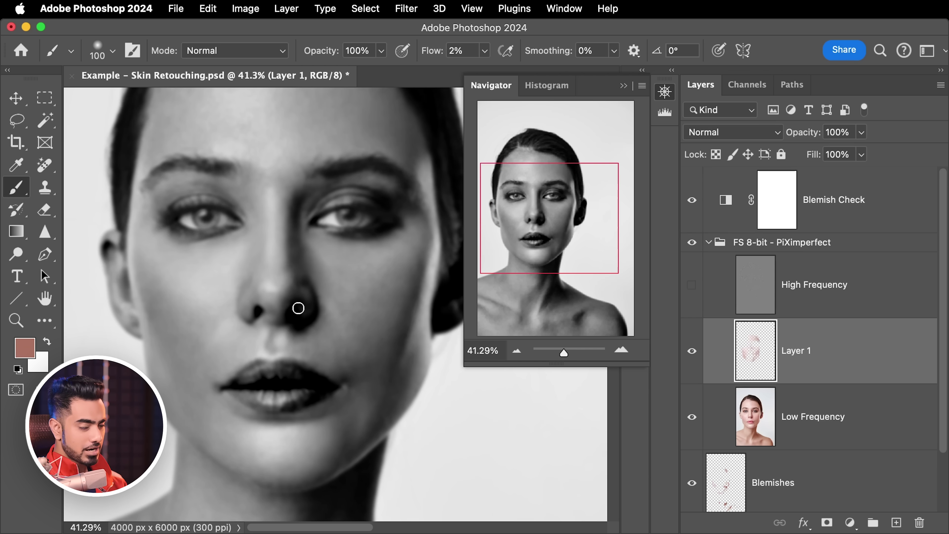
pyautogui.keyDown('alt'); pyautogui.click(265, 299); pyautogui.keyUp('alt')
pyautogui.press('[')
pyautogui.keyDown('alt'); pyautogui.click(269, 296); pyautogui.keyUp('alt')
pyautogui.press('[')
pyautogui.press('[')
pyautogui.press('[')
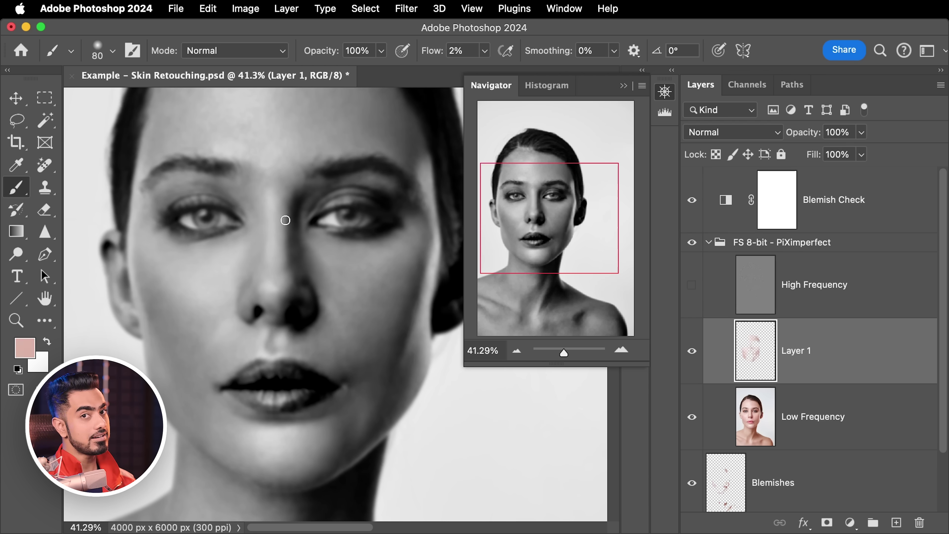
pyautogui.press('[')
pyautogui.press('[')
pyautogui.press('[')
pyautogui.press('[')
pyautogui.scroll(3, 240, 286)
# Step: Sample skin and lip colours and paint them above the upper lip and along the lips
pyautogui.keyDown('alt'); pyautogui.click(234, 328); pyautogui.keyUp('alt')
pyautogui.keyDown('alt'); pyautogui.click(275, 269); pyautogui.keyUp('alt')
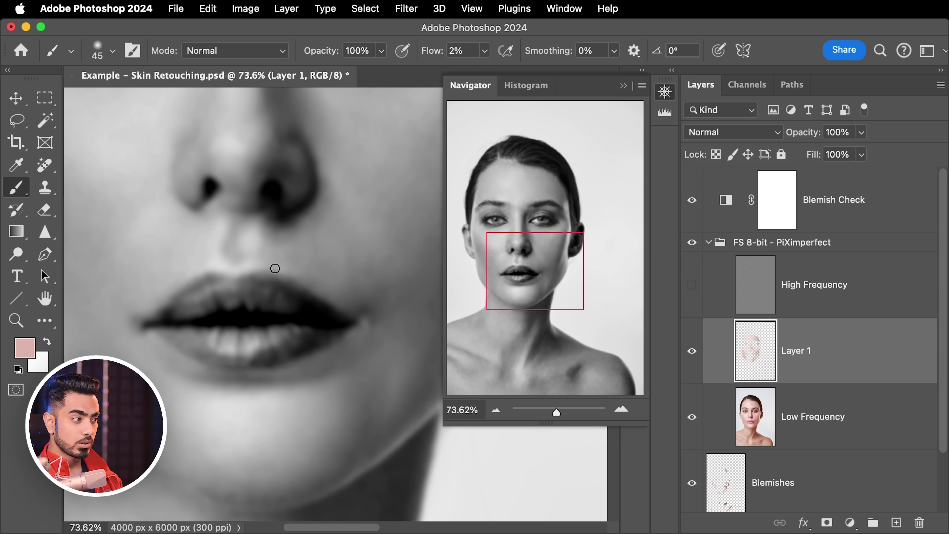
pyautogui.press('[')
pyautogui.keyDown('alt'); pyautogui.click(303, 300); pyautogui.keyUp('alt')
pyautogui.keyDown('alt'); pyautogui.click(280, 292); pyautogui.keyUp('alt')
# Step: Sample tones below the lower lip and paint the lower-lip edge with a smaller brush
pyautogui.keyDown('alt'); pyautogui.click(261, 272); pyautogui.keyUp('alt')
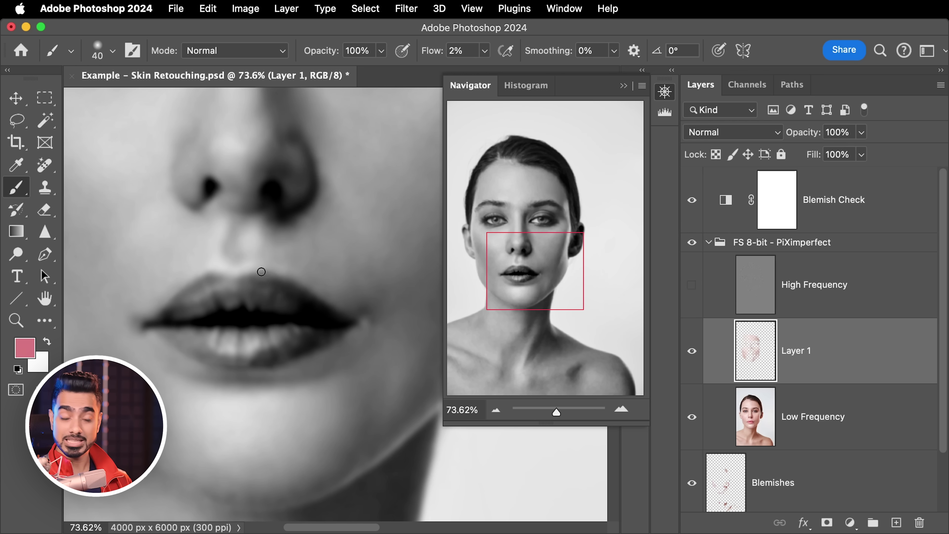
pyautogui.keyDown('alt'); pyautogui.click(328, 294); pyautogui.keyUp('alt')
pyautogui.press('[')
pyautogui.press('[')
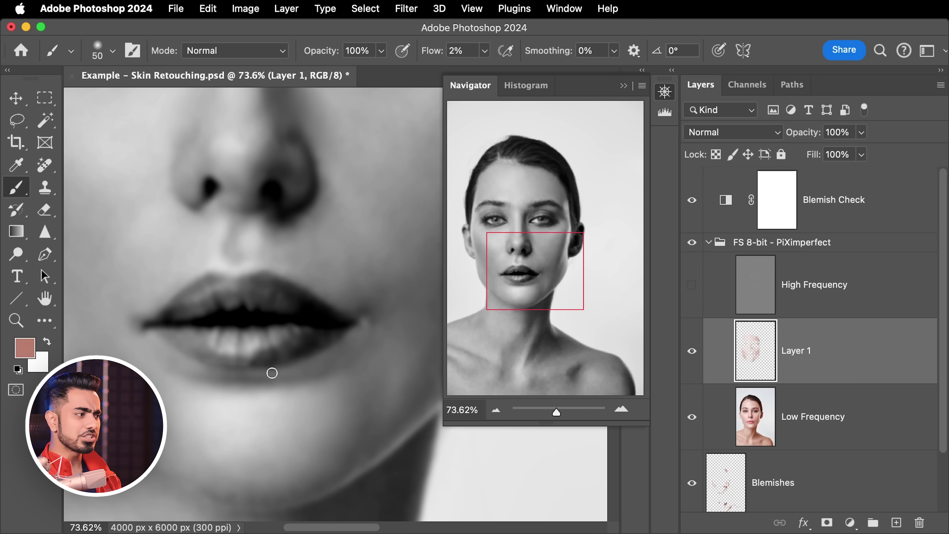
pyautogui.keyDown('alt'); pyautogui.click(177, 351); pyautogui.keyUp('alt')
pyautogui.keyDown('alt'); pyautogui.click(159, 359); pyautogui.keyUp('alt')
pyautogui.press(']')
pyautogui.press(']')
pyautogui.press(']')
pyautogui.press(']')
pyautogui.press(']')
pyautogui.press(']')
pyautogui.press(']')
pyautogui.press(']')
pyautogui.press(']')
pyautogui.press('super+0')
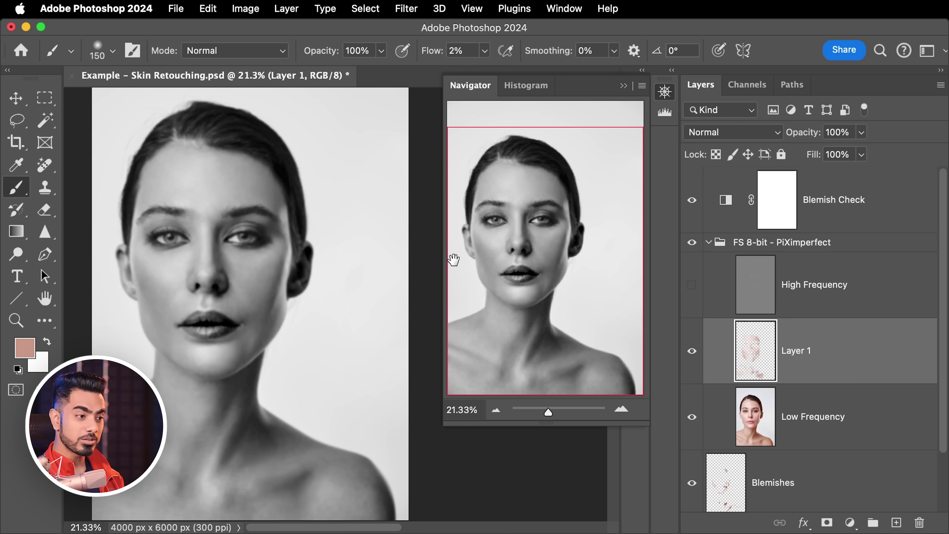
# Step: Compare Layer 1 on and off, then turn on the High Frequency layer
pyautogui.click(694, 352)
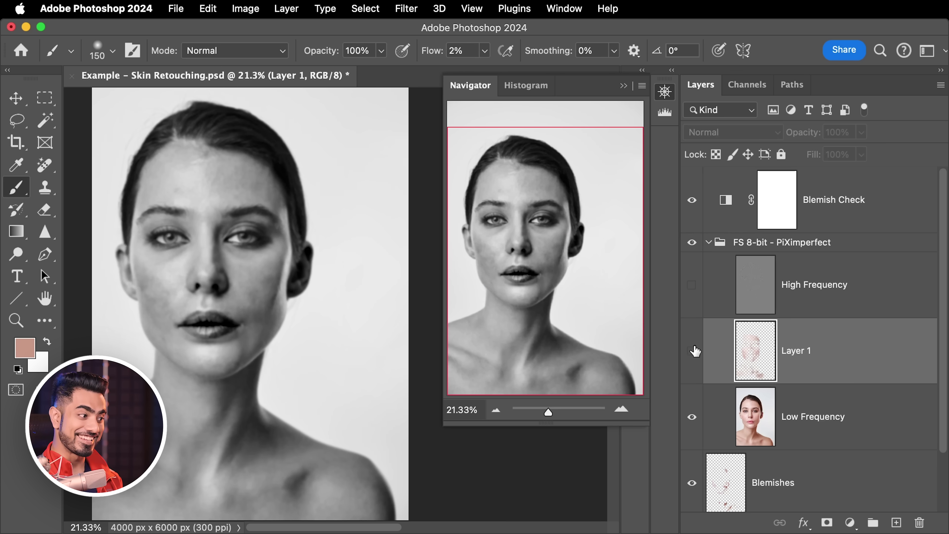
pyautogui.click(694, 352)
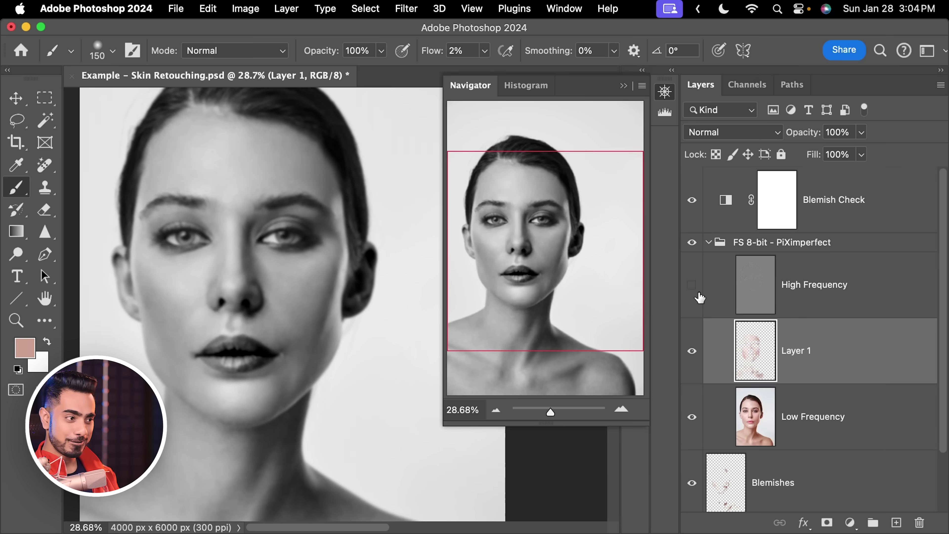
pyautogui.click(692, 285)
pyautogui.moveTo(243, 272)
pyautogui.mouseDown()
pyautogui.moveTo(259, 265)
pyautogui.moveTo(273, 277)
pyautogui.mouseUp()
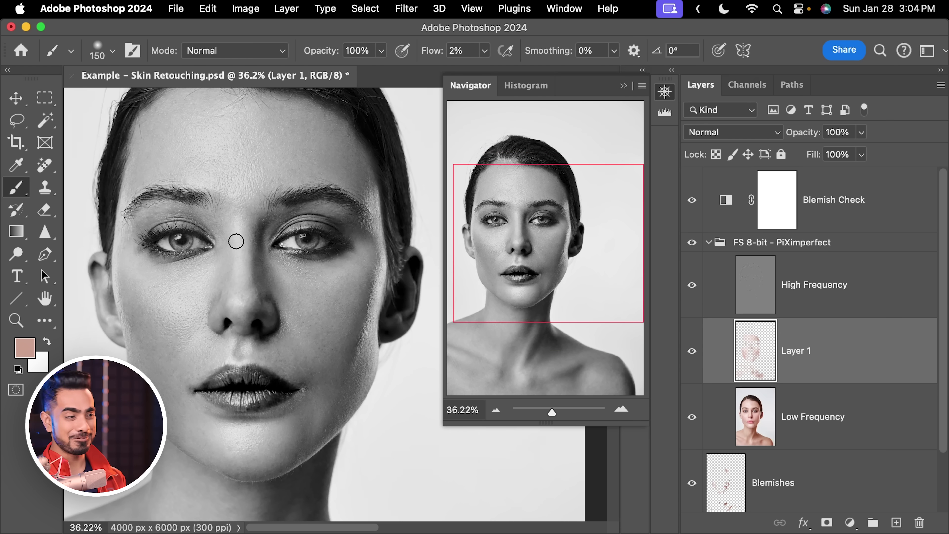
# Step: Compare the FS 8-bit group, hide Blemish Check, and compare against the Background alone
pyautogui.click(693, 244)
pyautogui.click(693, 244)
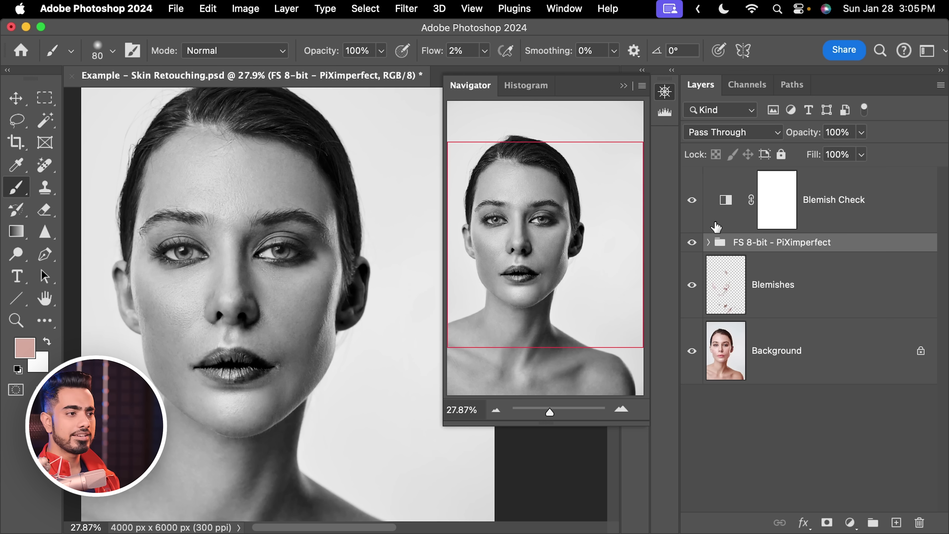
pyautogui.click(693, 202)
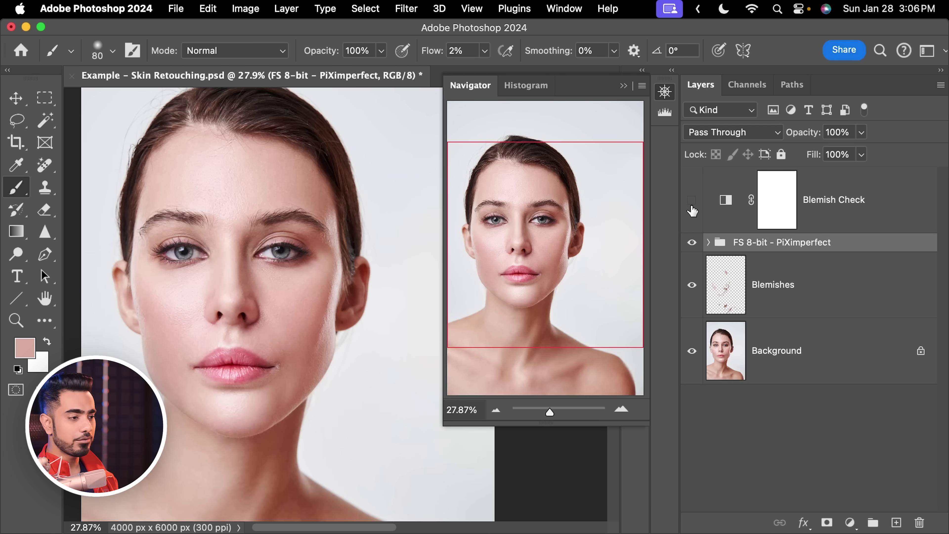
pyautogui.keyDown('alt'); pyautogui.click(692, 353); pyautogui.keyUp('alt')
pyautogui.keyDown('alt'); pyautogui.click(691, 354); pyautogui.keyUp('alt')
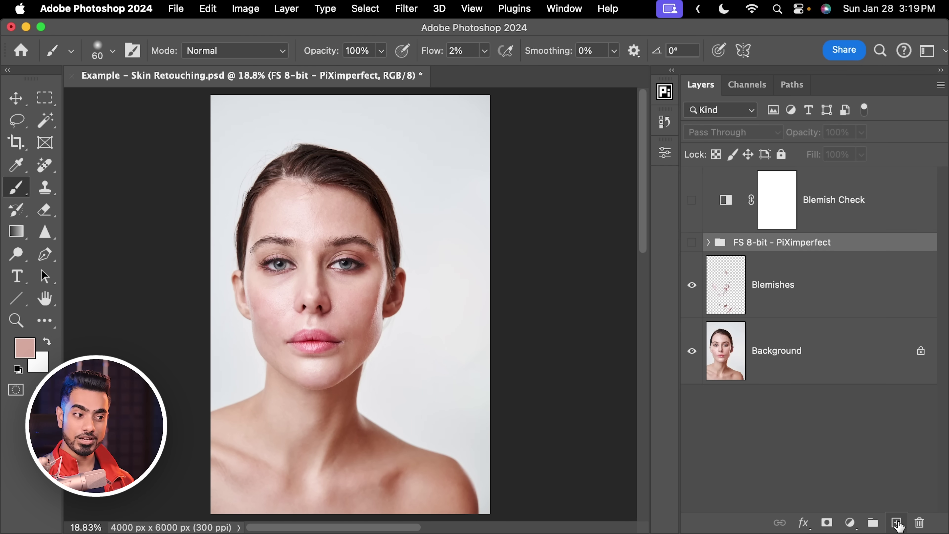
# Step: Add a new layer, stamp a merged visible copy into it, and launch Retouch4me Dodge Burn
pyautogui.click(897, 523)
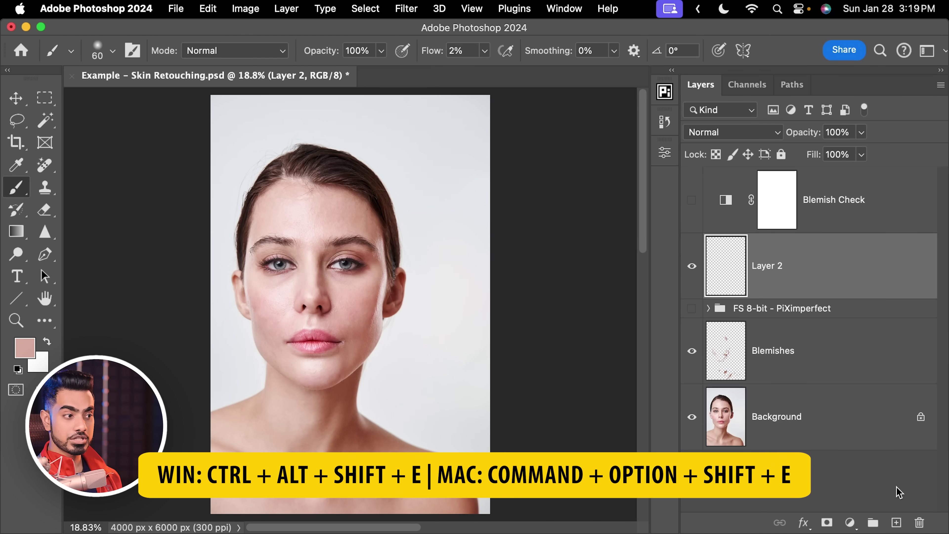
pyautogui.press('super+alt+shift+e')
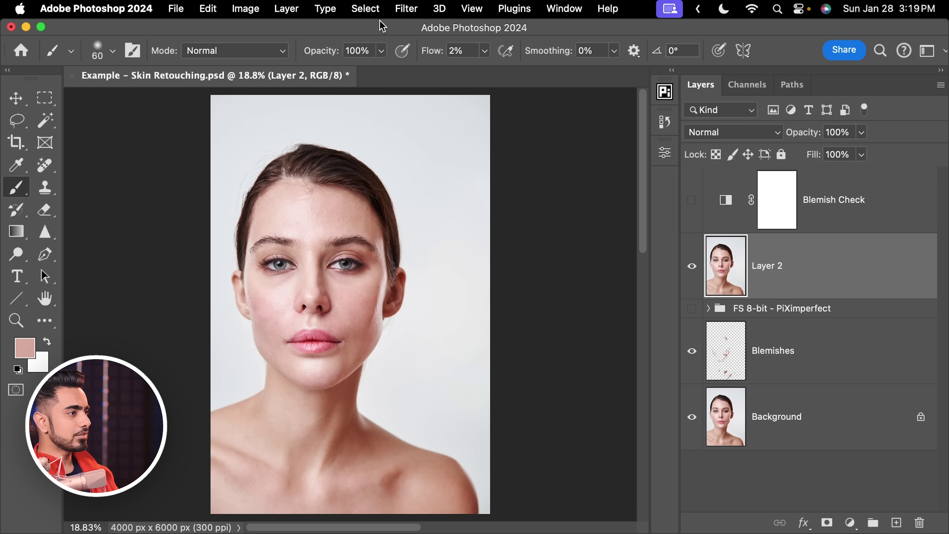
pyautogui.click(406, 9)
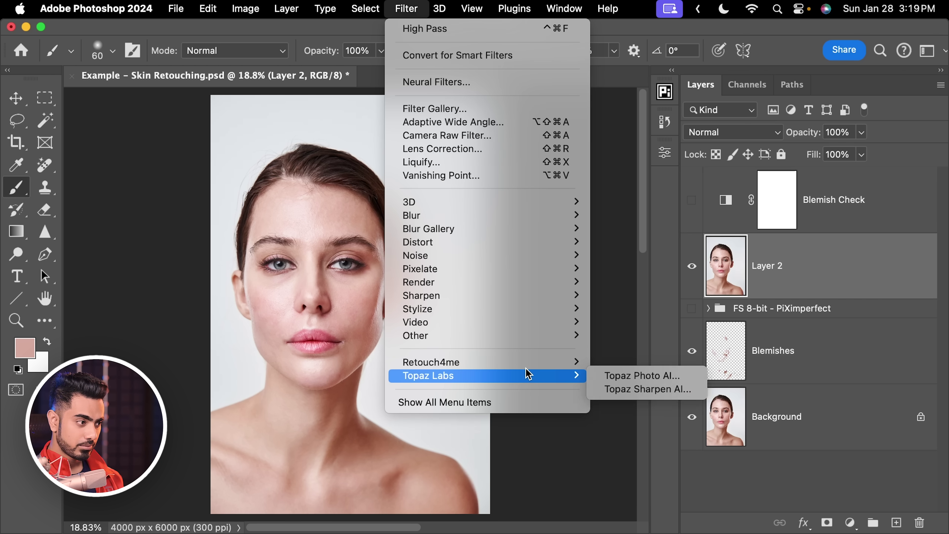
pyautogui.moveTo(531, 370)
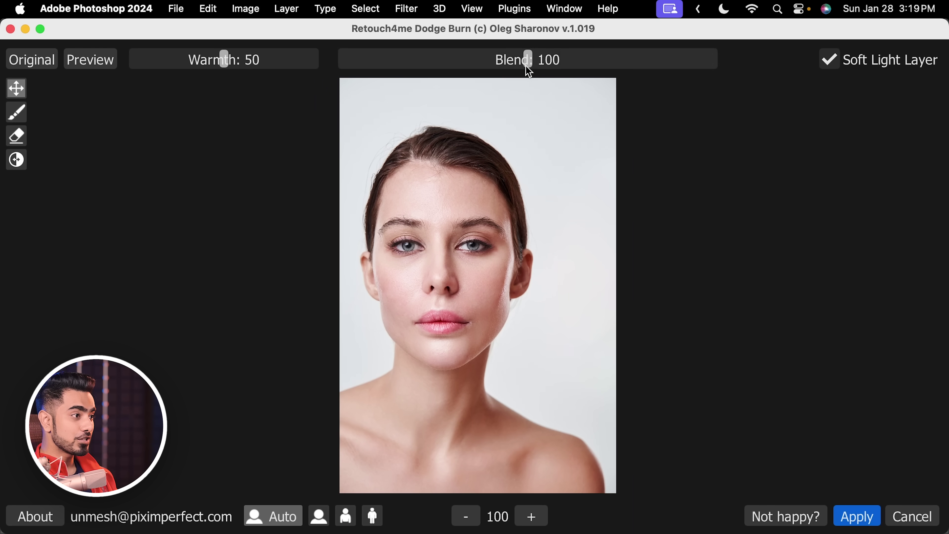
# Step: Lower the Dodge Burn Blend to about 176 and apply it with Soft Light Layer enabled
pyautogui.moveTo(526, 61); pyautogui.dragTo(761, 36)
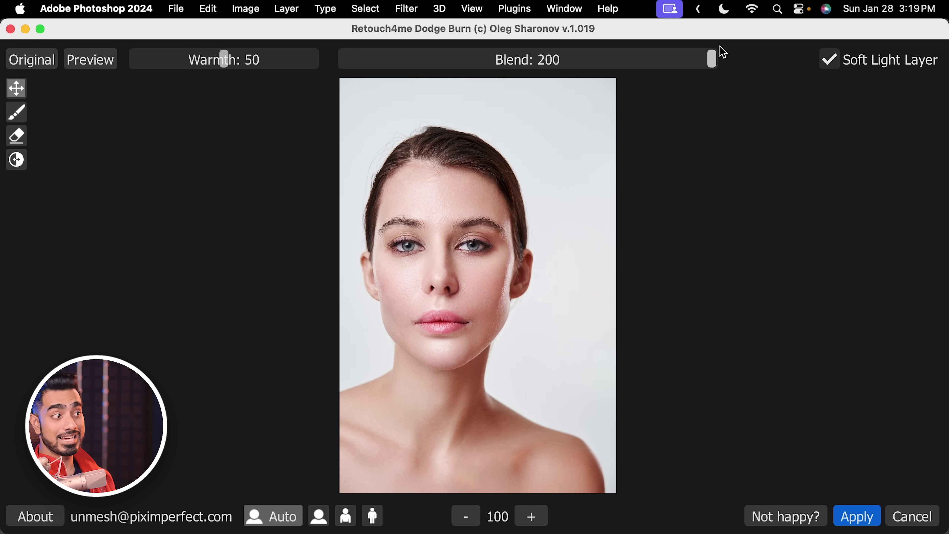
pyautogui.moveTo(712, 59); pyautogui.dragTo(666, 73)
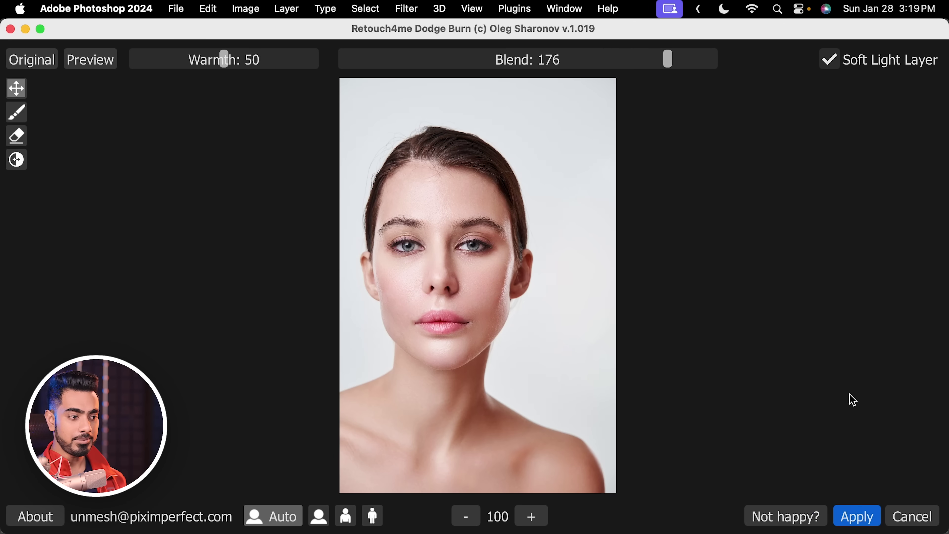
pyautogui.click(853, 513)
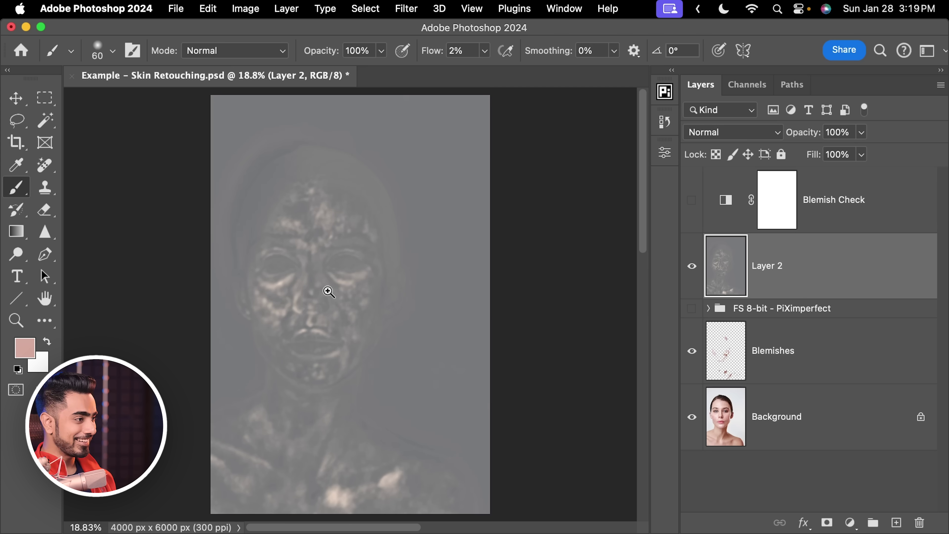
# Step: Set Layer 2's blend mode to Soft Light and toggle it to compare
pyautogui.moveTo(329, 292); pyautogui.dragTo(557, 310)
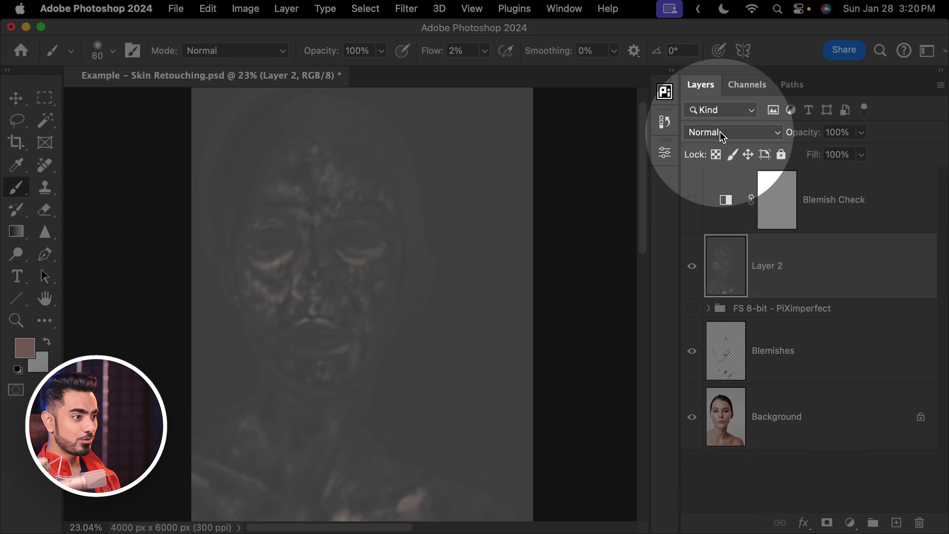
pyautogui.click(724, 134)
pyautogui.click(697, 365)
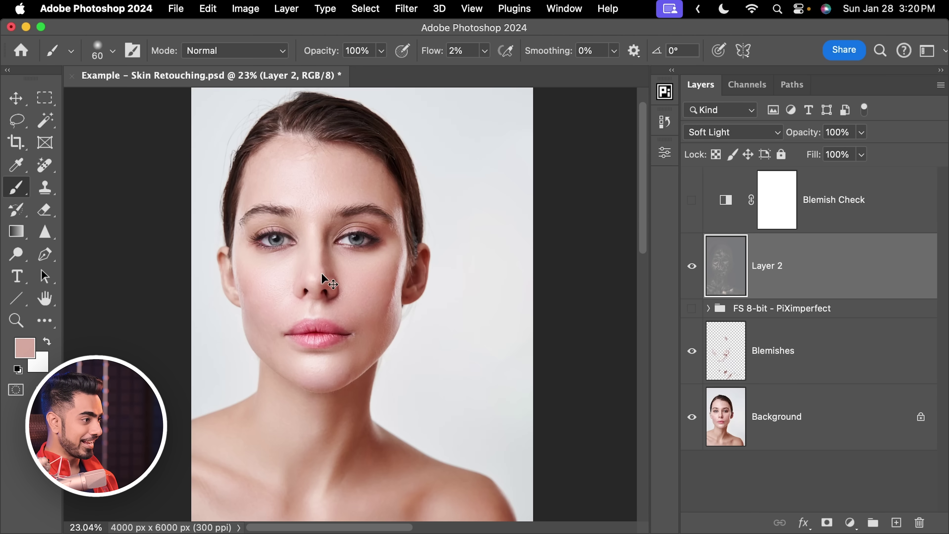
pyautogui.moveTo(324, 273); pyautogui.dragTo(351, 261)
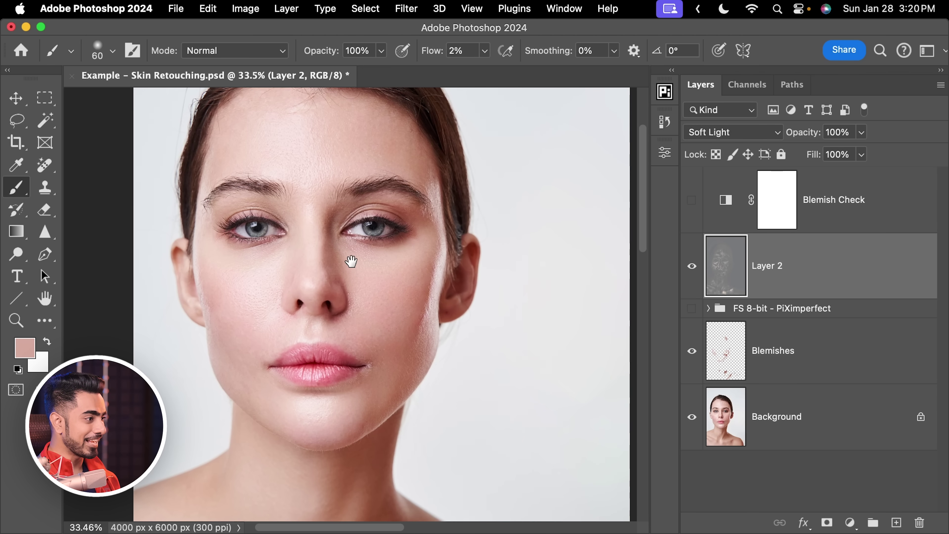
pyautogui.click(693, 269)
pyautogui.click(692, 268)
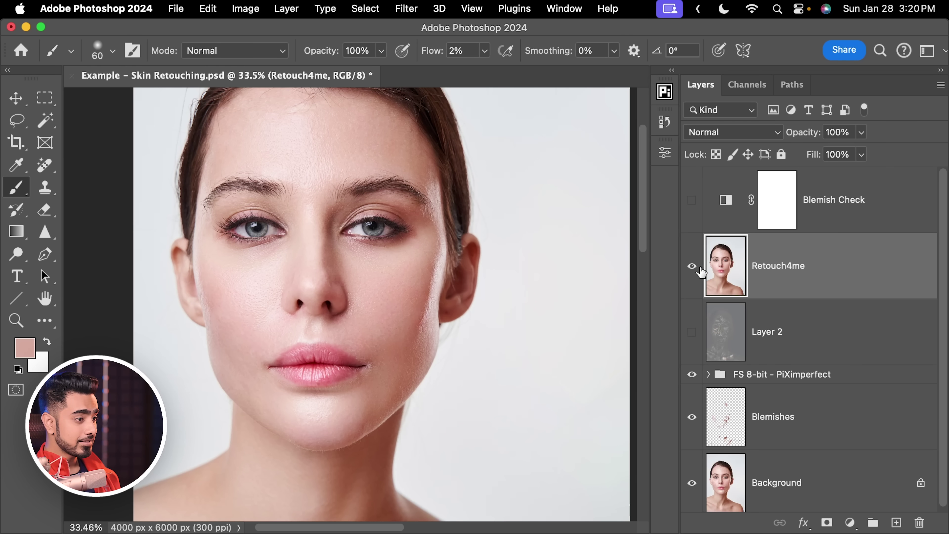
# Step: Toggle the Retouch4me layer off and on to compare, then expand the FS 8-bit - PiXimperfect group
pyautogui.click(694, 268)
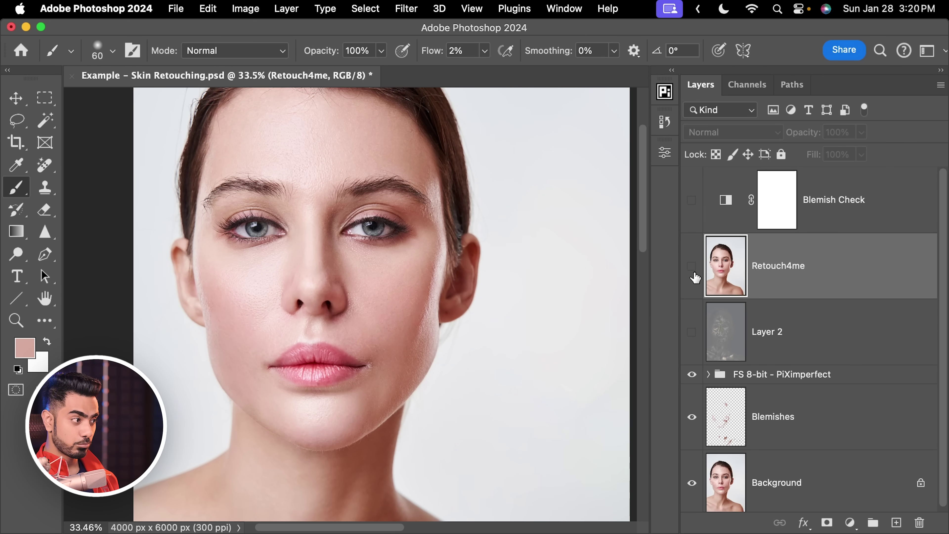
pyautogui.scroll(2, 384, 274)
pyautogui.scroll(-3, 388, 278)
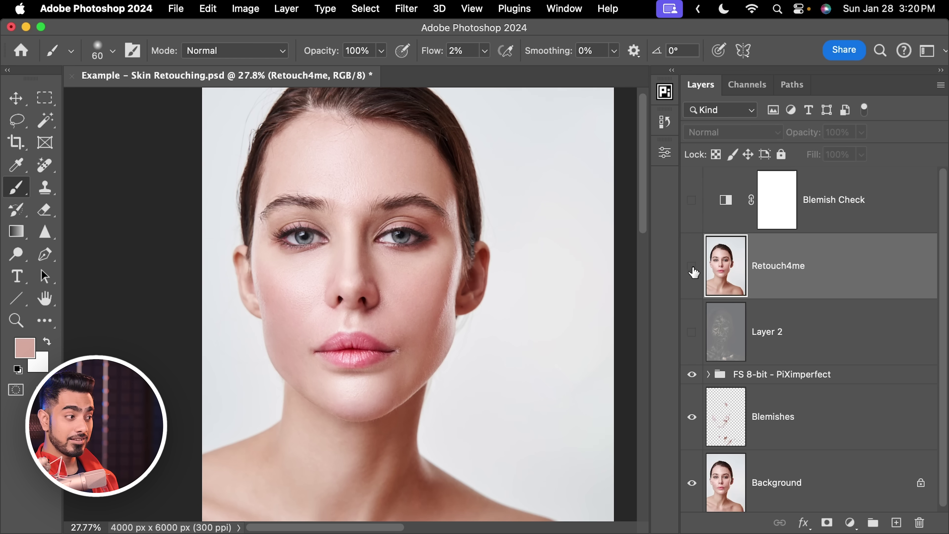
pyautogui.click(694, 268)
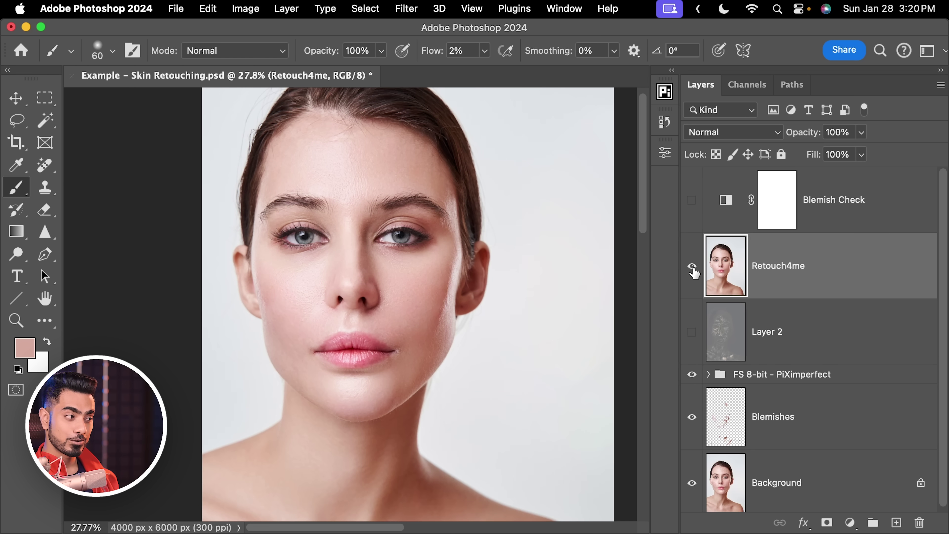
pyautogui.click(693, 269)
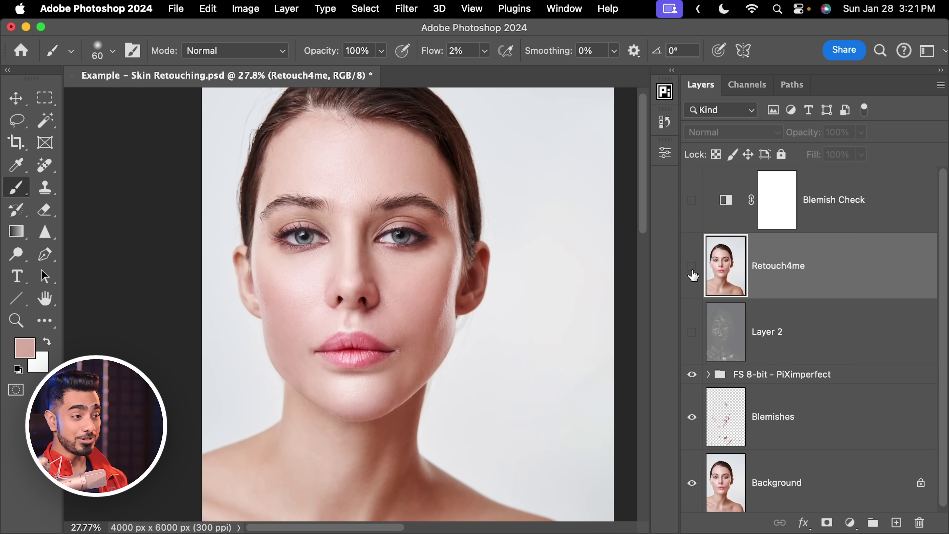
pyautogui.click(692, 266)
pyautogui.click(708, 375)
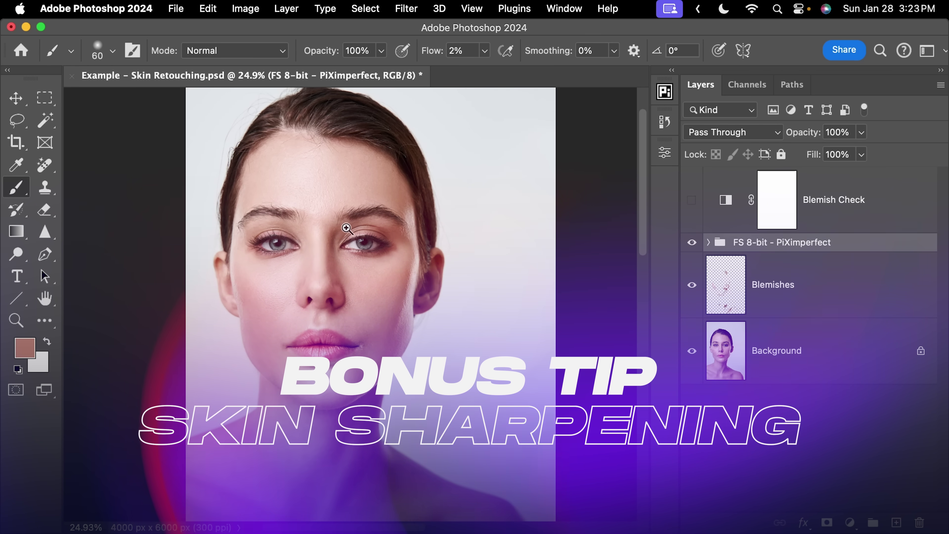
# Step: Duplicate the High Frequency layer inside the FS 8-bit - PiXimperfect group with Cmd+J
pyautogui.scroll(2, 345, 227)
pyautogui.moveTo(369, 216); pyautogui.dragTo(368, 235)
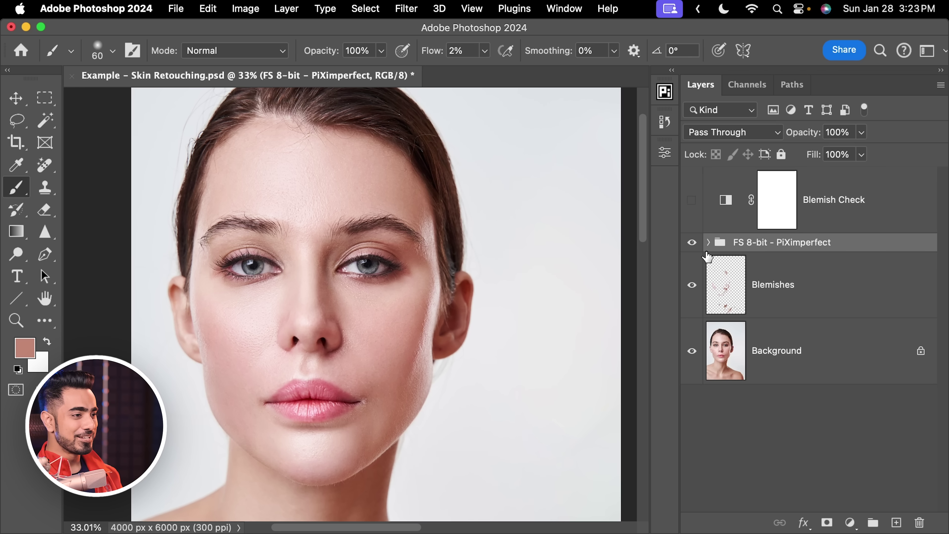
pyautogui.click(710, 243)
pyautogui.click(816, 292)
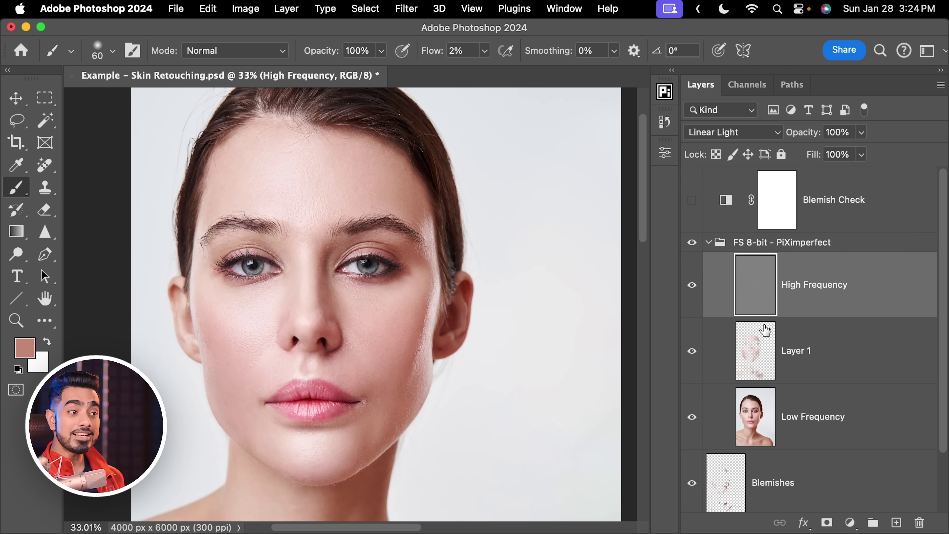
pyautogui.scroll(3, 316, 221)
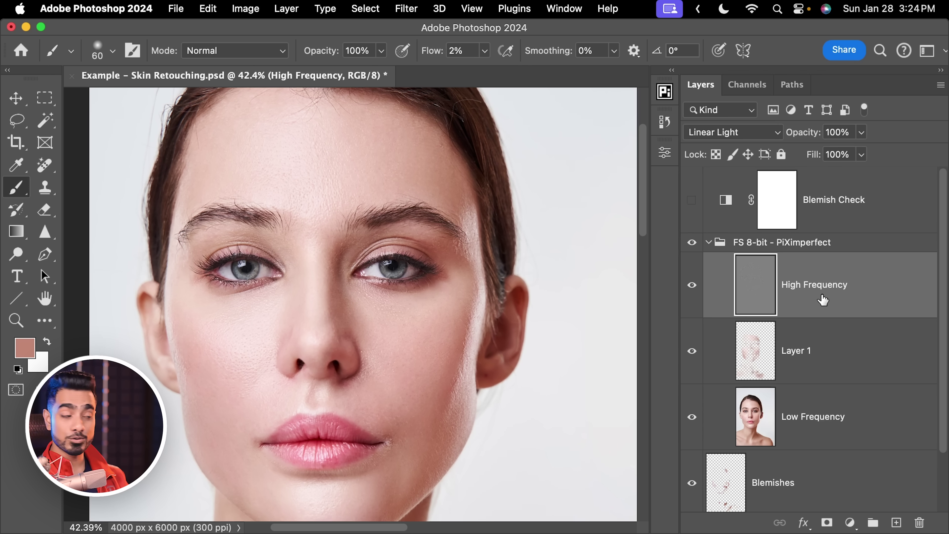
pyautogui.press('super+j')
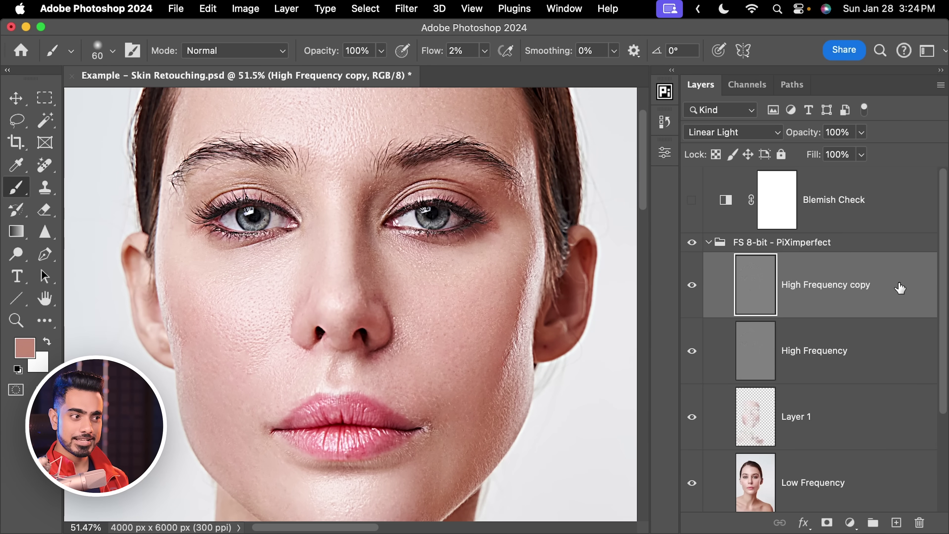
# Step: Split High Frequency copy's Underlying Layer black Blend If slider to 0/255 and confirm
pyautogui.doubleClick(897, 287)
pyautogui.moveTo(495, 138); pyautogui.dragTo(594, 107)
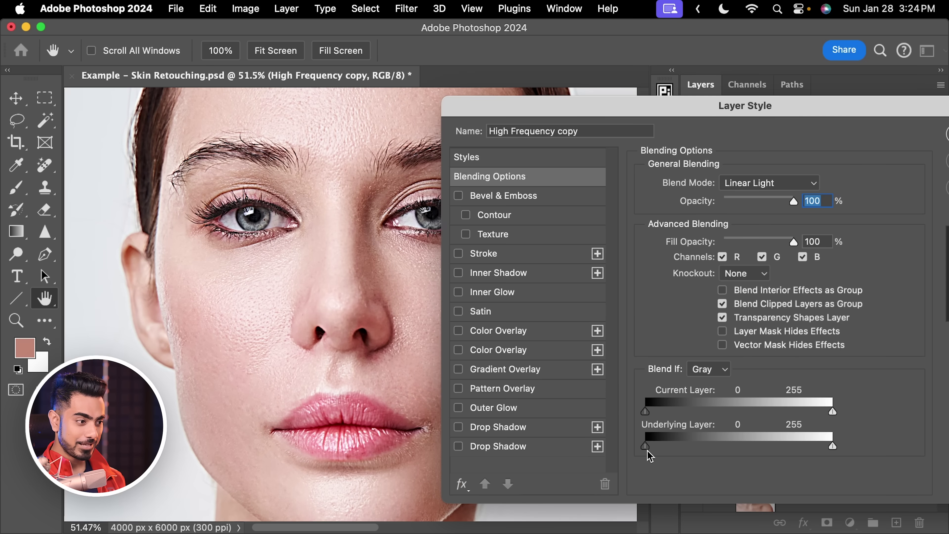
pyautogui.moveTo(646, 446); pyautogui.dragTo(795, 450)
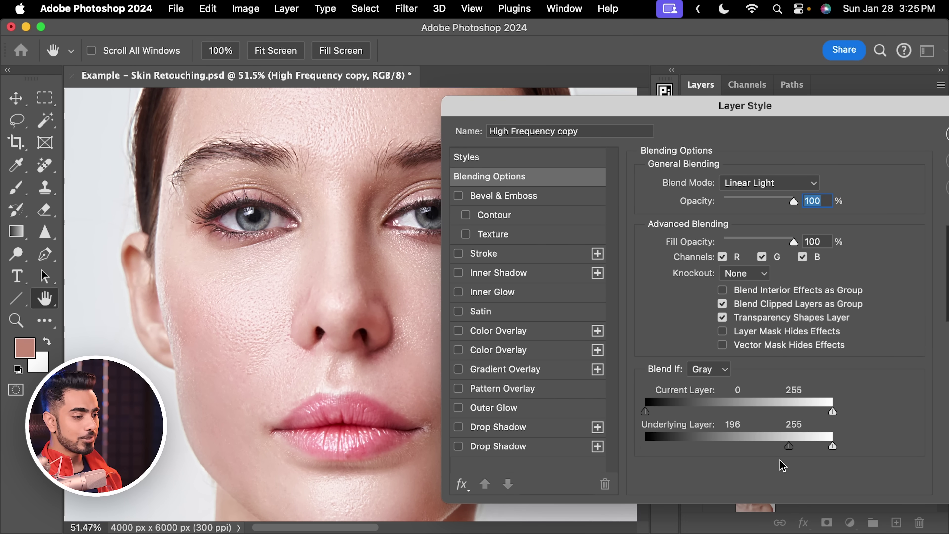
pyautogui.moveTo(794, 451); pyautogui.dragTo(650, 446)
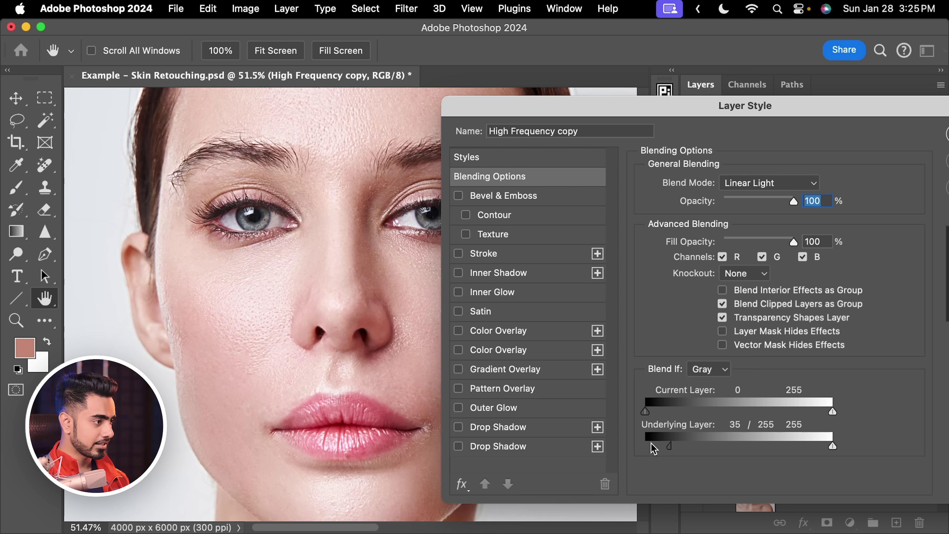
pyautogui.moveTo(713, 125); pyautogui.dragTo(444, 143)
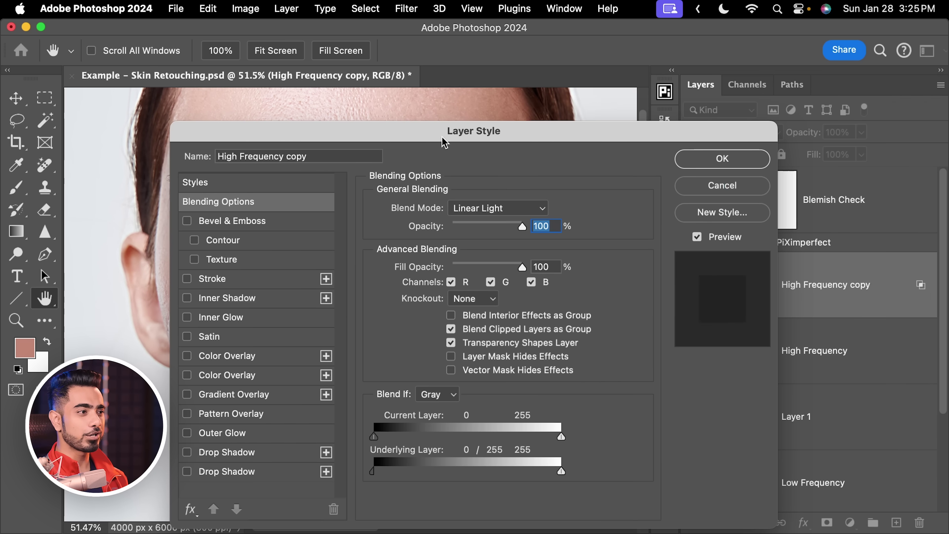
pyautogui.click(697, 161)
# Step: Compare High Frequency copy on and off, then set its opacity to 60%
pyautogui.scroll(-2, 377, 238)
pyautogui.moveTo(373, 240); pyautogui.dragTo(355, 260)
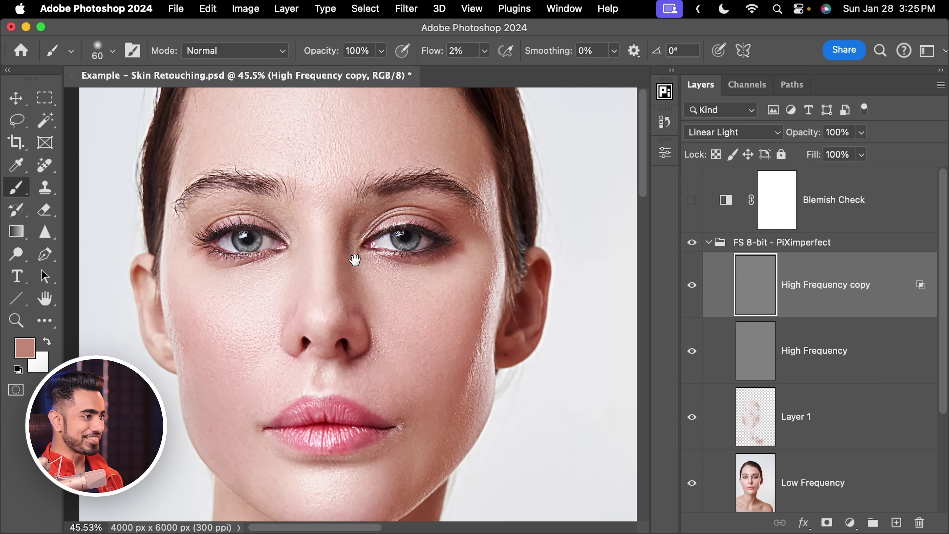
pyautogui.click(692, 288)
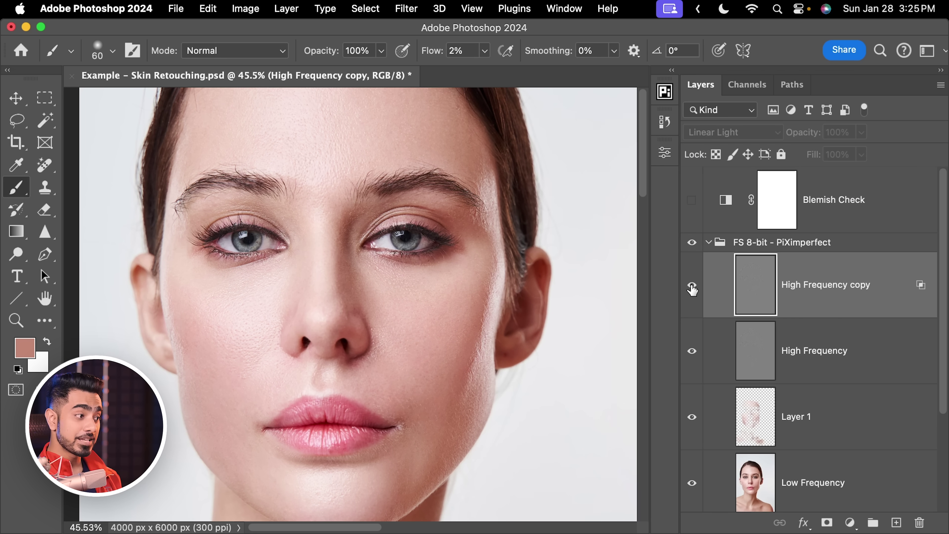
pyautogui.click(692, 288)
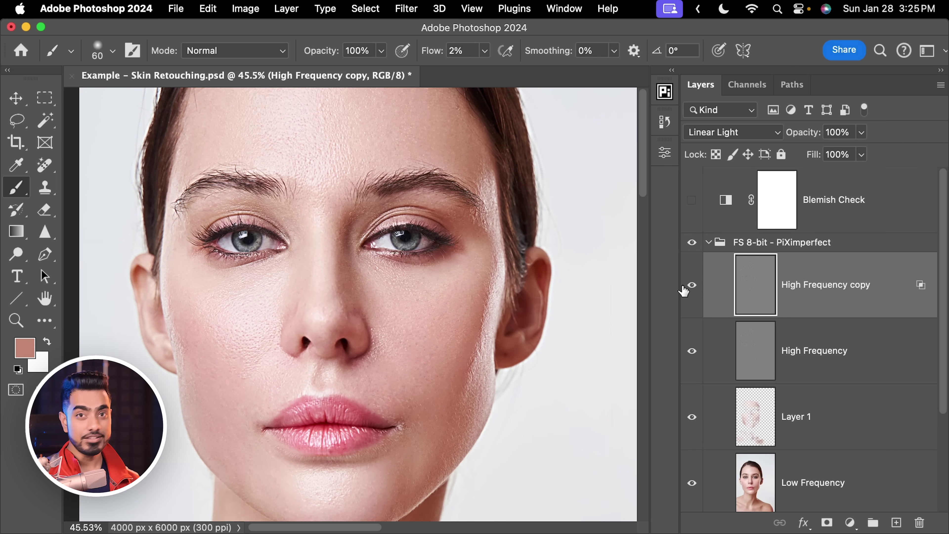
pyautogui.click(856, 133)
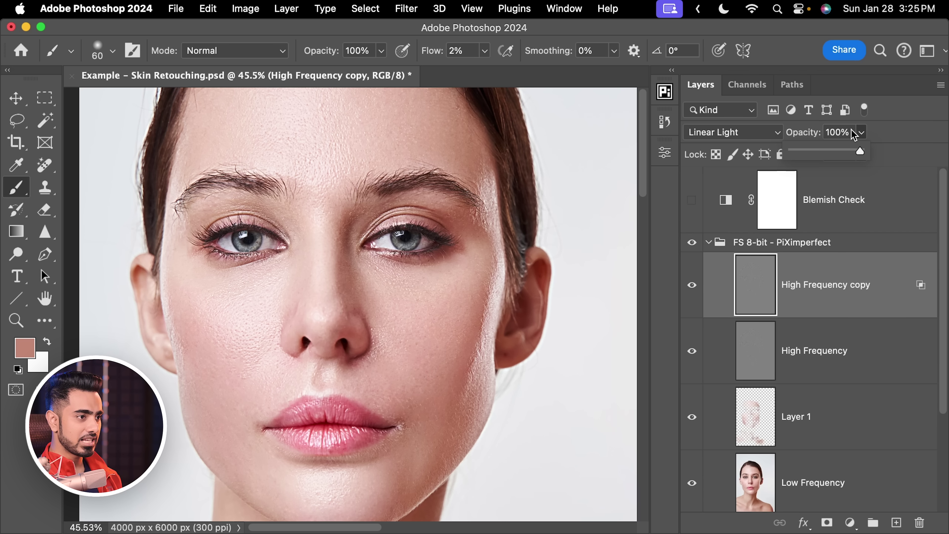
pyautogui.click(846, 132)
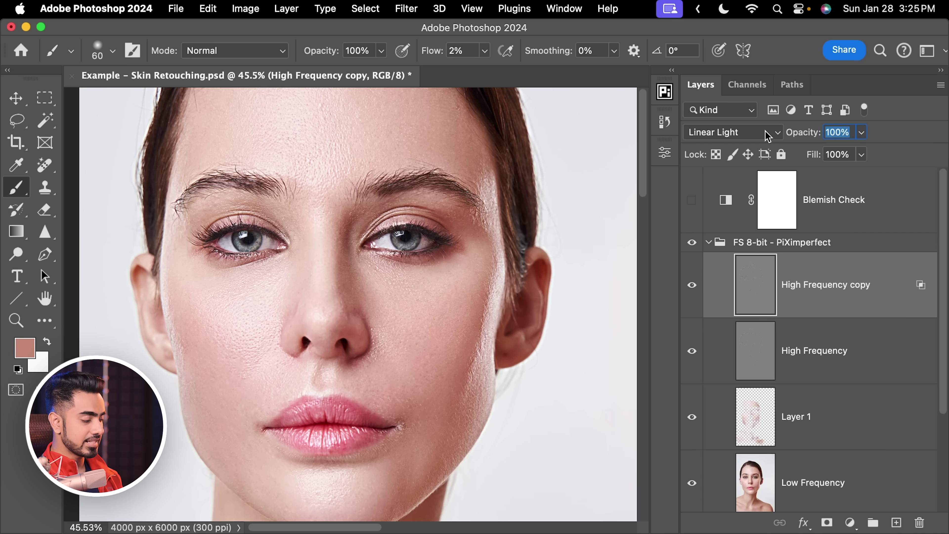
pyautogui.write('60')
pyautogui.press('Return')
pyautogui.scroll(-3, 445, 299)
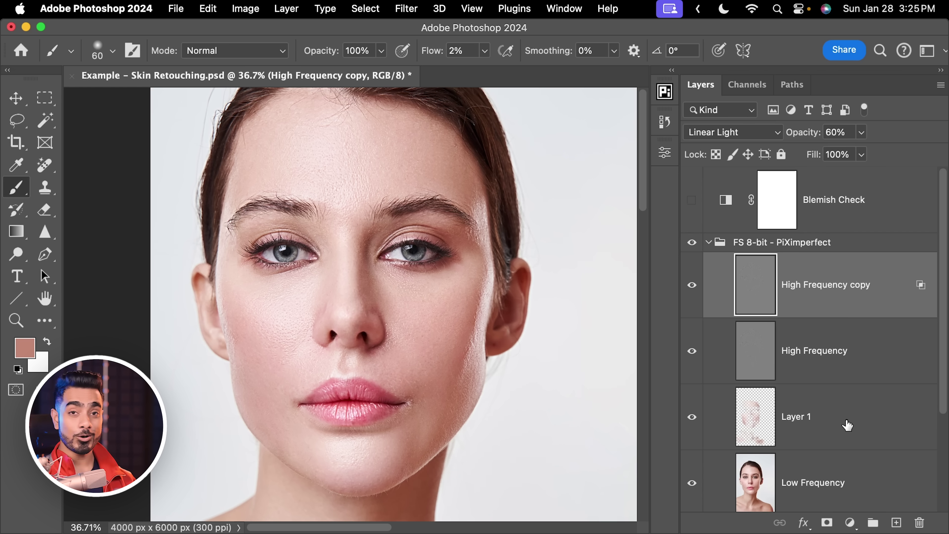
# Step: Add a layer mask to High Frequency copy and paint the effect over brow, eyes and cheeks
pyautogui.keyDown('alt'); pyautogui.click(828, 526); pyautogui.keyUp('alt')
pyautogui.press('d')
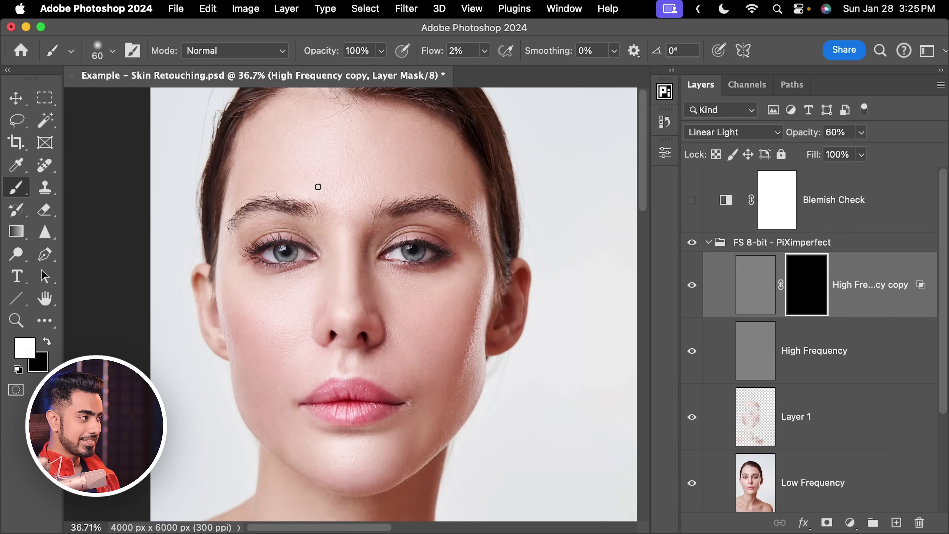
pyautogui.scroll(-2, 318, 187)
pyautogui.press(']')
pyautogui.press(']')
pyautogui.press(']')
pyautogui.press(']')
pyautogui.press(']')
pyautogui.press(']')
pyautogui.press(']')
pyautogui.press(']')
pyautogui.press(']')
pyautogui.press(']')
pyautogui.press(']')
pyautogui.press(']')
pyautogui.press(']')
pyautogui.press(']')
pyautogui.press(']')
pyautogui.press(']')
pyautogui.press(']')
pyautogui.press(']')
pyautogui.press(']')
pyautogui.press(']')
pyautogui.press(']')
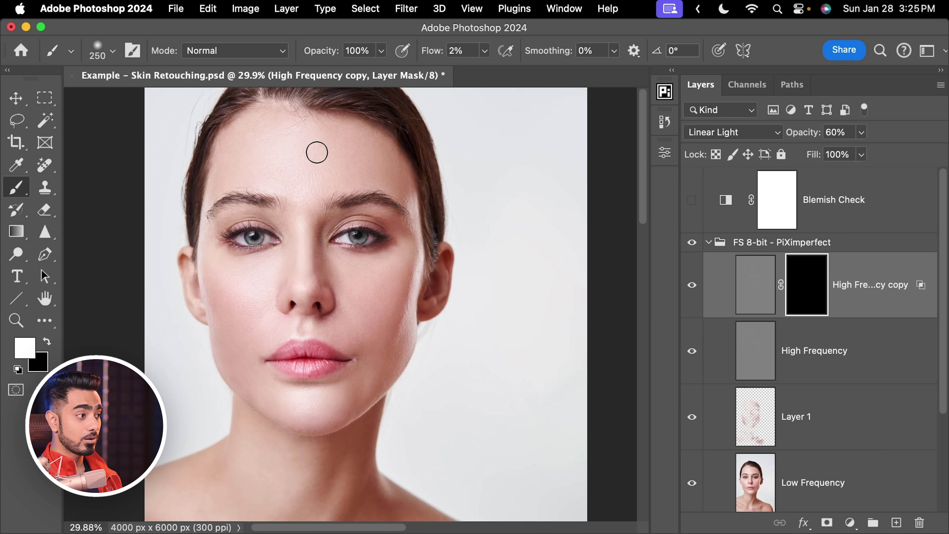
pyautogui.moveTo(268, 193)
pyautogui.mouseDown()
pyautogui.moveTo(257, 218)
pyautogui.moveTo(314, 187)
pyautogui.mouseUp()
pyautogui.moveTo(436, 53); pyautogui.dragTo(516, 50)
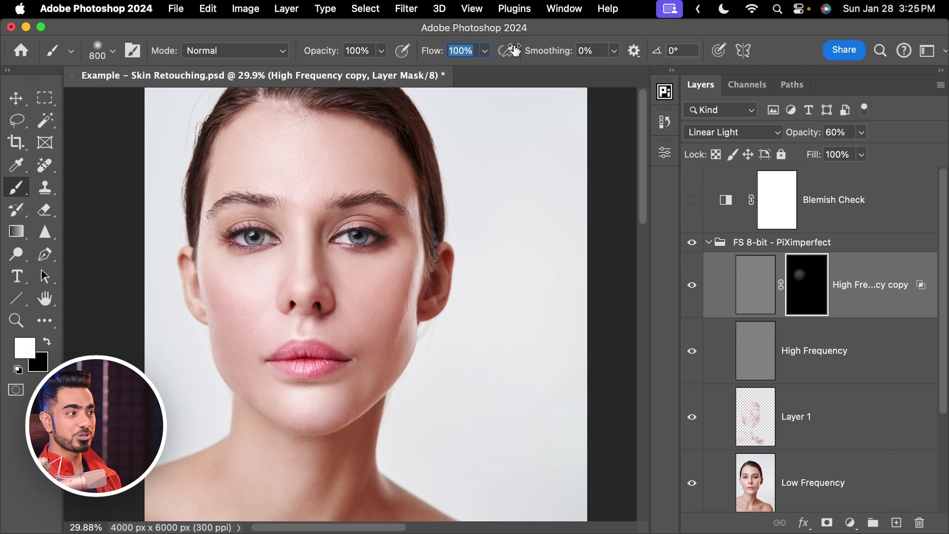
pyautogui.press(']')
pyautogui.moveTo(238, 238)
pyautogui.mouseDown()
pyautogui.moveTo(339, 236)
pyautogui.moveTo(328, 250)
pyautogui.moveTo(395, 270)
pyautogui.moveTo(360, 284)
pyautogui.moveTo(400, 287)
pyautogui.mouseUp()
pyautogui.press(']')
pyautogui.scroll(10, 318, 278)
# Step: Toggle High Frequency copy off and on to compare the masked effect
pyautogui.click(692, 285)
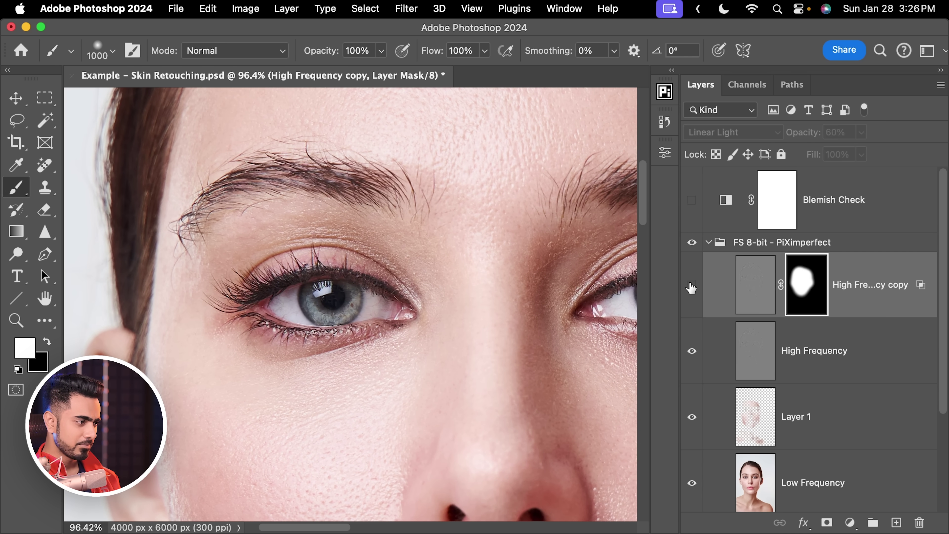
pyautogui.click(691, 287)
pyautogui.click(329, 310)
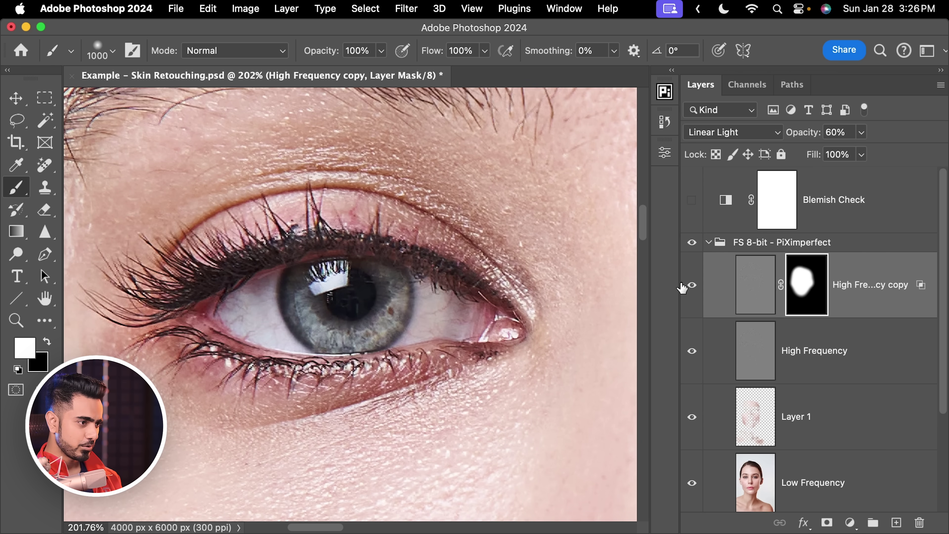
pyautogui.click(692, 285)
pyautogui.click(692, 285)
pyautogui.scroll(-5, 605, 299)
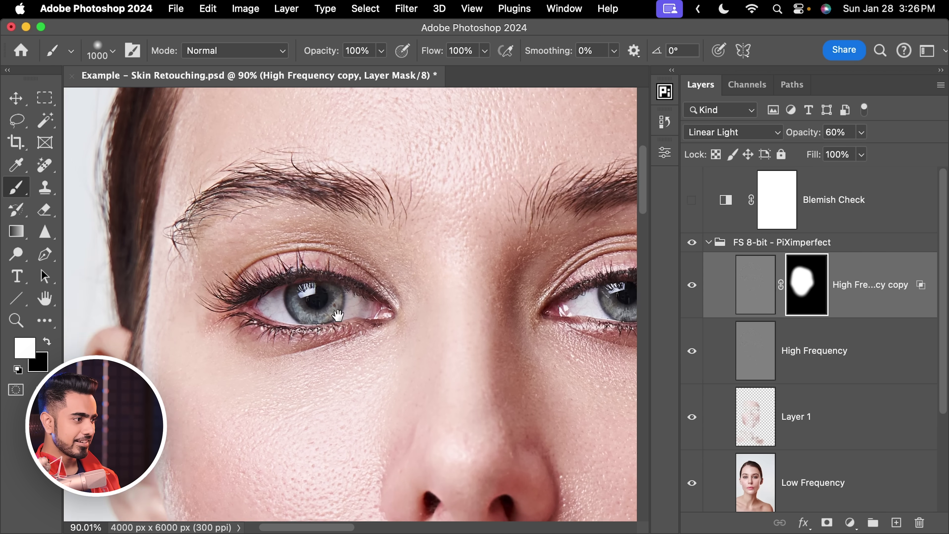
pyautogui.moveTo(507, 299); pyautogui.dragTo(479, 299)
# Step: Paint black on the mask with a small brush to remove the effect from the iris
pyautogui.press('[')
pyautogui.press('[')
pyautogui.press('[')
pyautogui.press('[')
pyautogui.press('[')
pyautogui.press('[')
pyautogui.press('[')
pyautogui.press('[')
pyautogui.press('[')
pyautogui.press('[')
pyautogui.press('[')
pyautogui.press('[')
pyautogui.press('[')
pyautogui.press('[')
pyautogui.press('[')
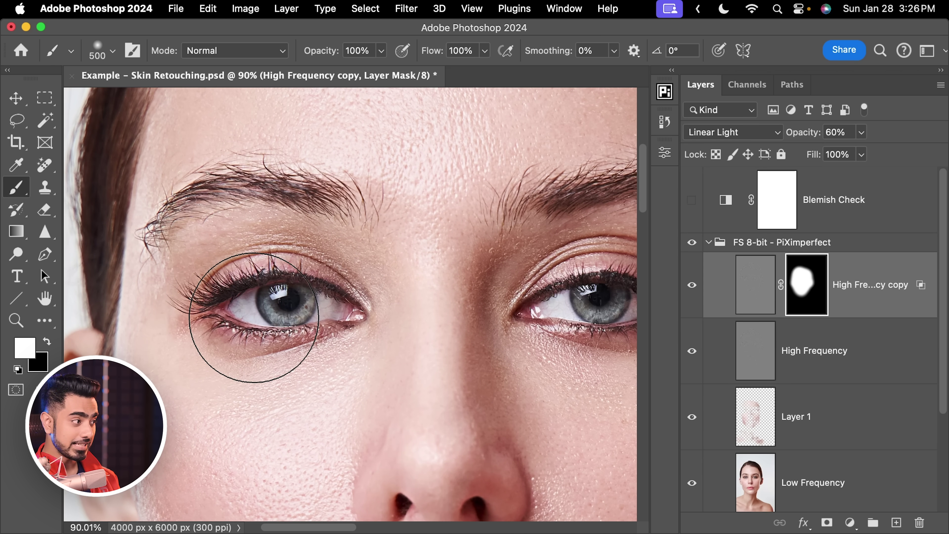
pyautogui.press('x')
pyautogui.press('[')
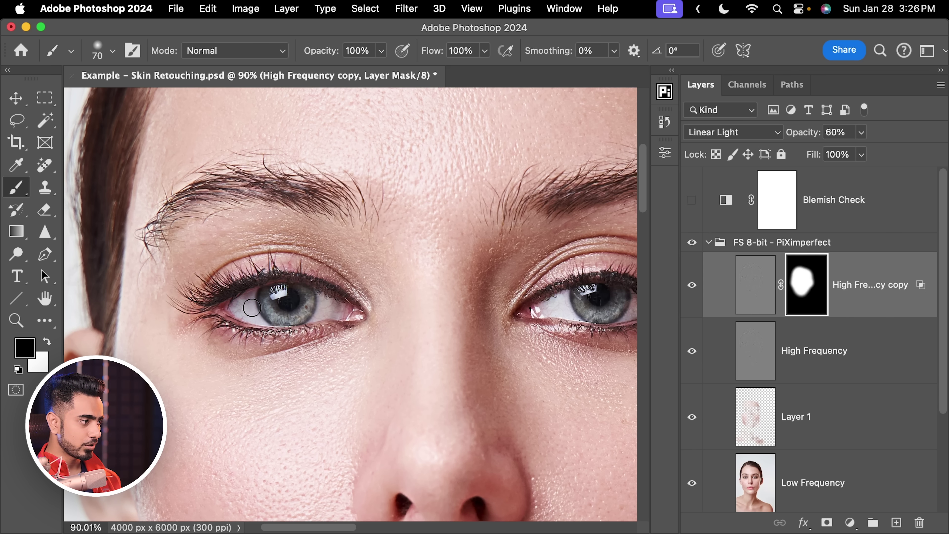
pyautogui.moveTo(262, 317); pyautogui.dragTo(318, 312)
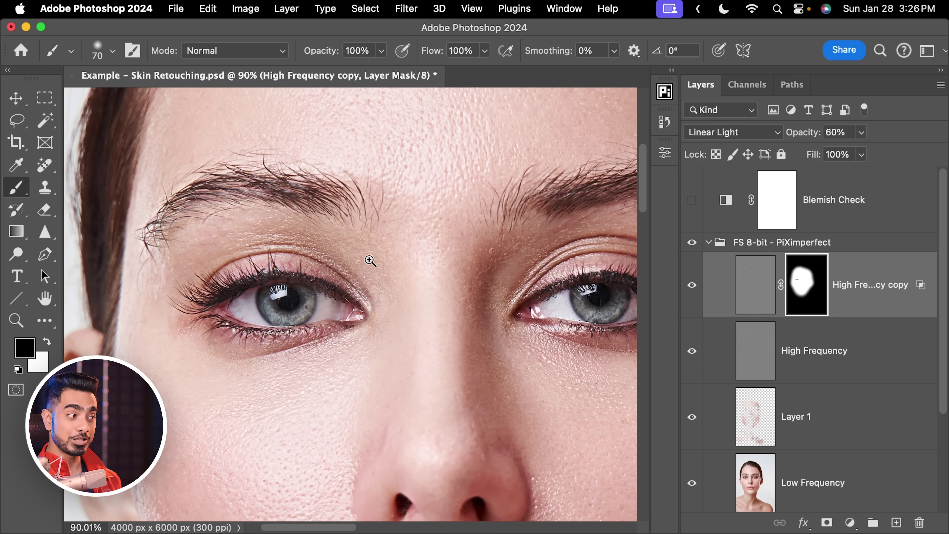
pyautogui.scroll(-3, 370, 260)
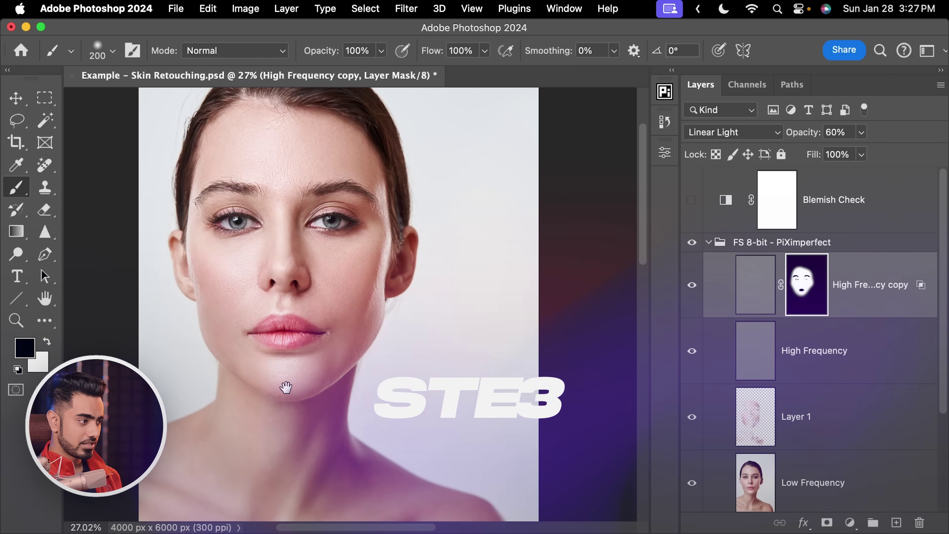
pyautogui.scroll(3, 261, 344)
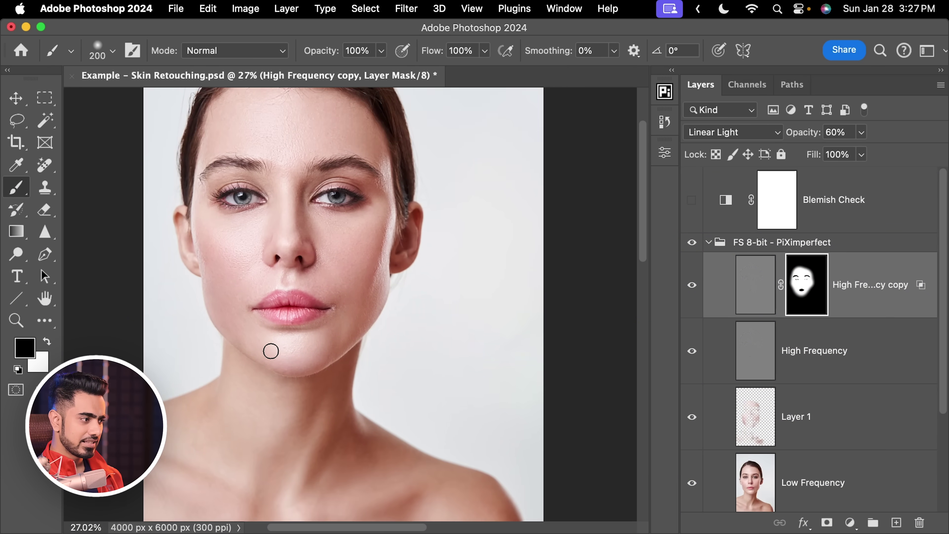
pyautogui.scroll(3, 281, 275)
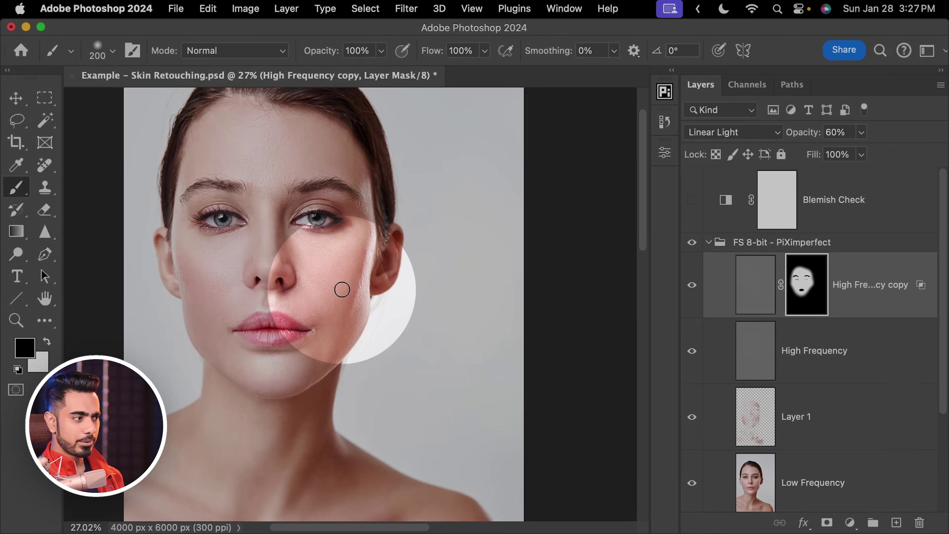
pyautogui.scroll(-3, 290, 291)
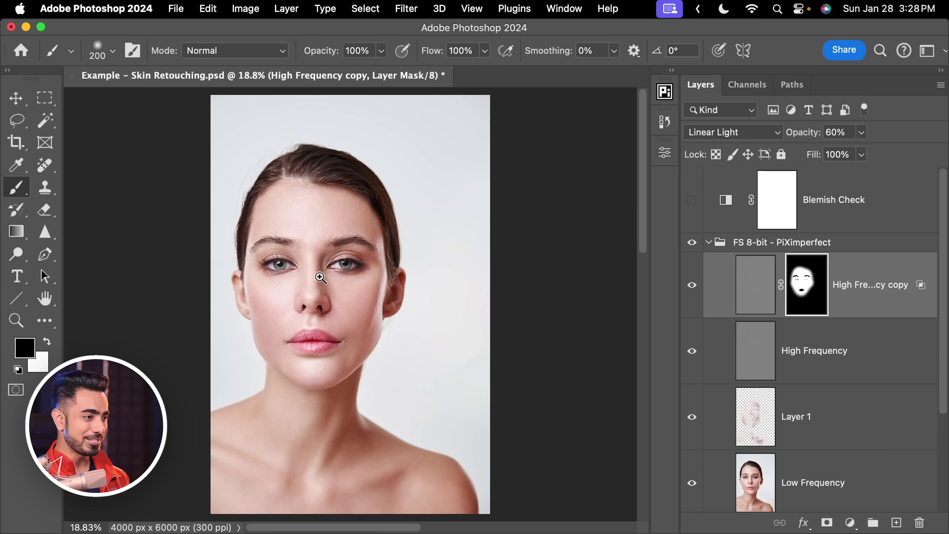
pyautogui.moveTo(320, 277); pyautogui.dragTo(331, 277)
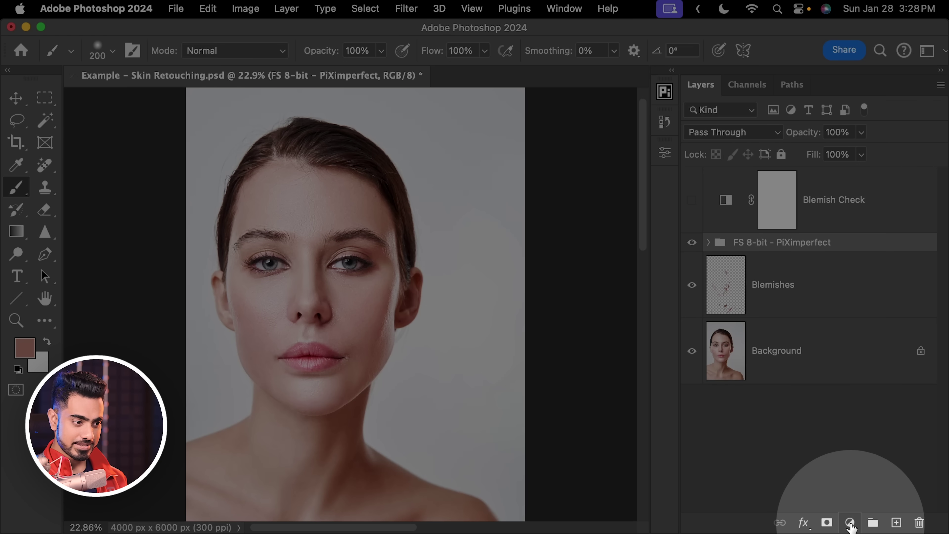
# Step: Add a Gradient Map adjustment layer, hide it to compare, and select its adjustment thumbnail
pyautogui.click(850, 522)
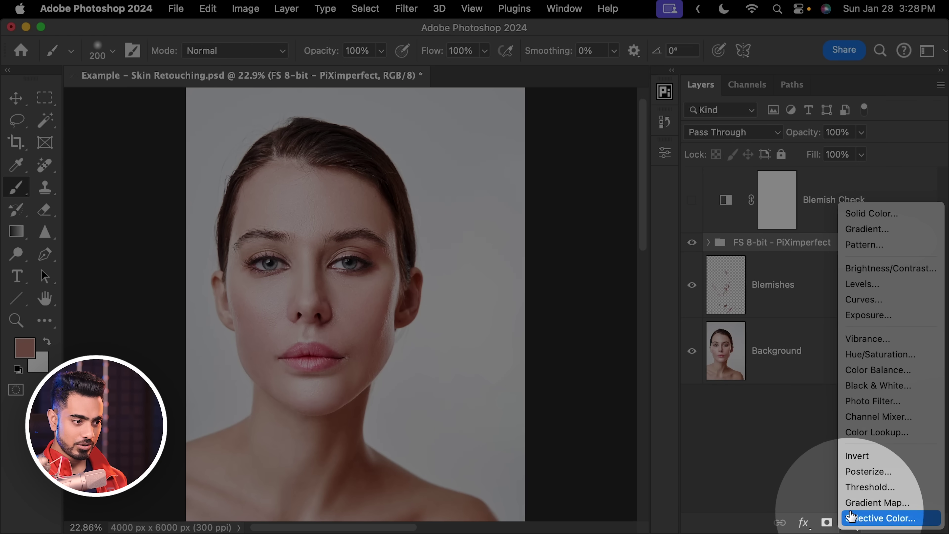
pyautogui.click(863, 504)
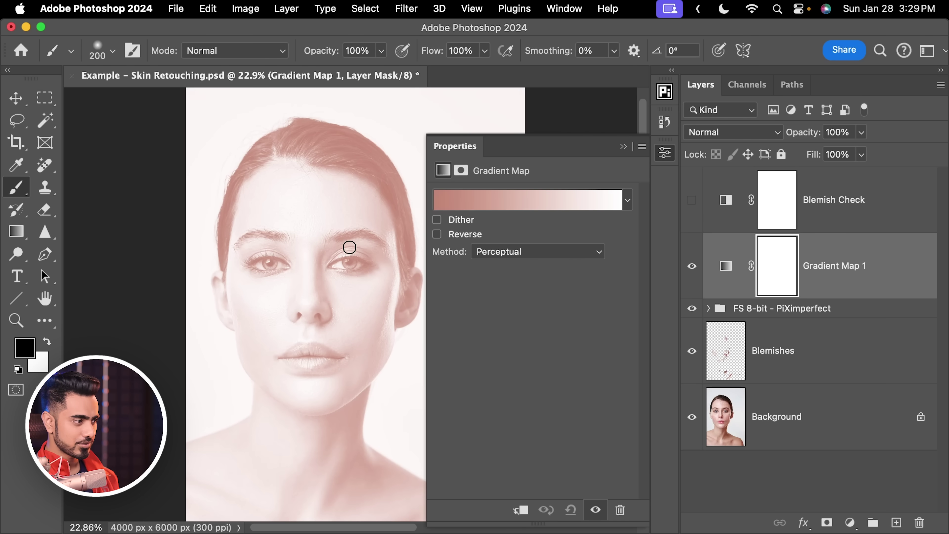
pyautogui.moveTo(349, 212); pyautogui.dragTo(306, 214)
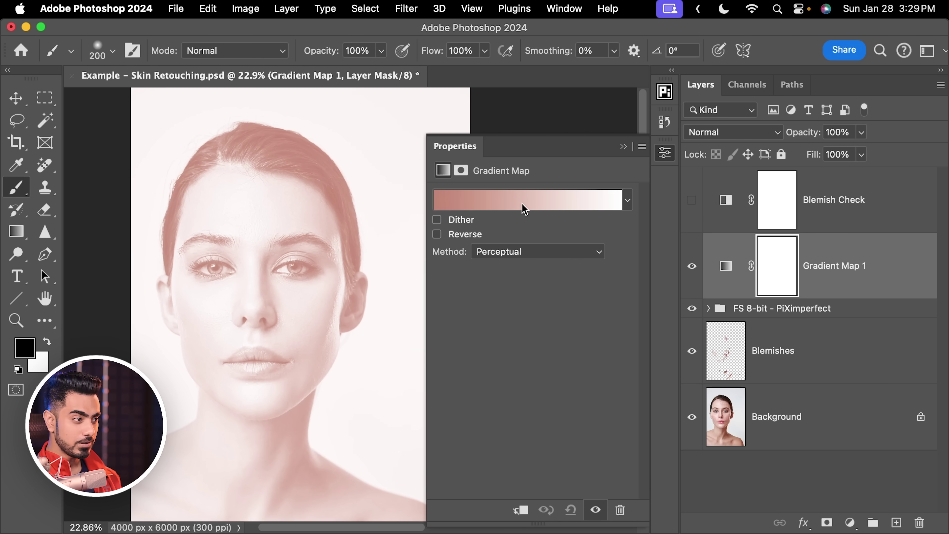
pyautogui.click(693, 267)
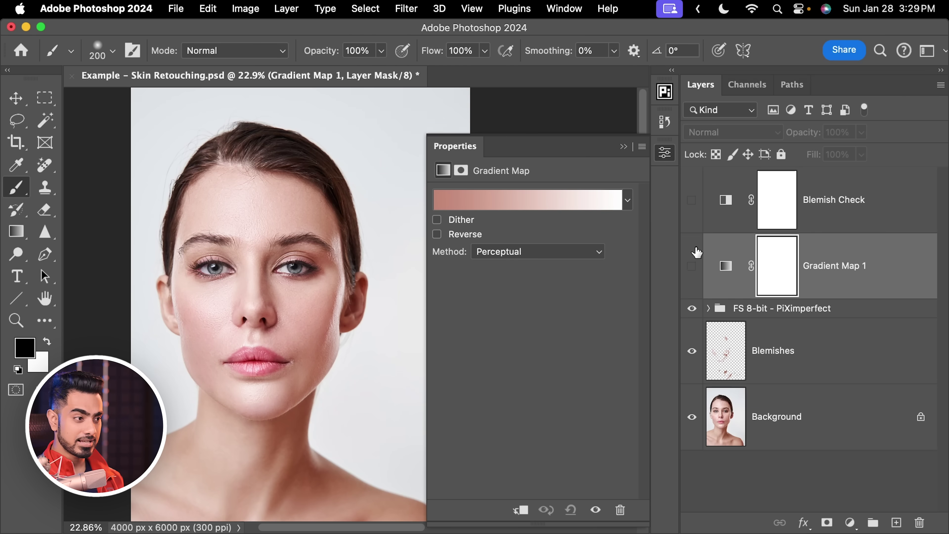
pyautogui.click(726, 266)
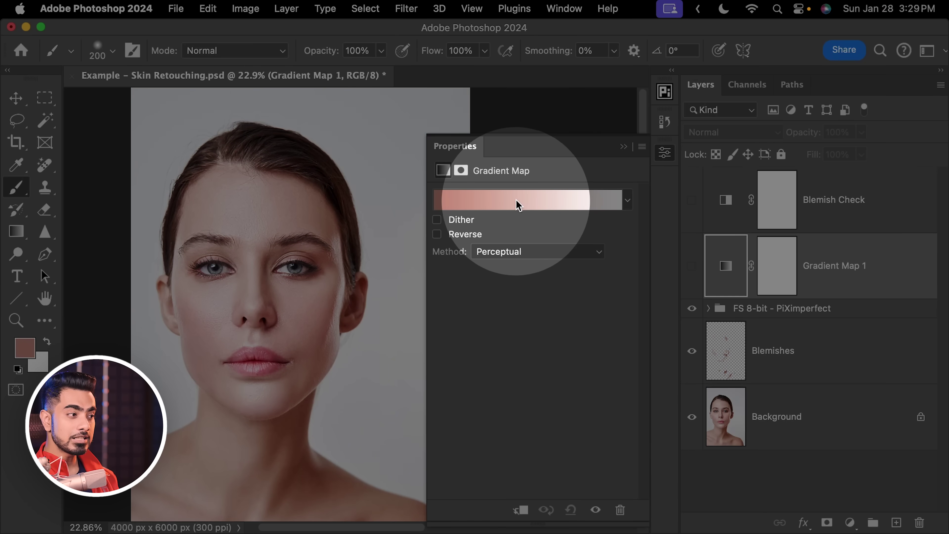
# Step: Set the light gradient stop to sampled cheek colour dbb09f at 86% location
pyautogui.click(519, 206)
pyautogui.moveTo(310, 310); pyautogui.dragTo(323, 277)
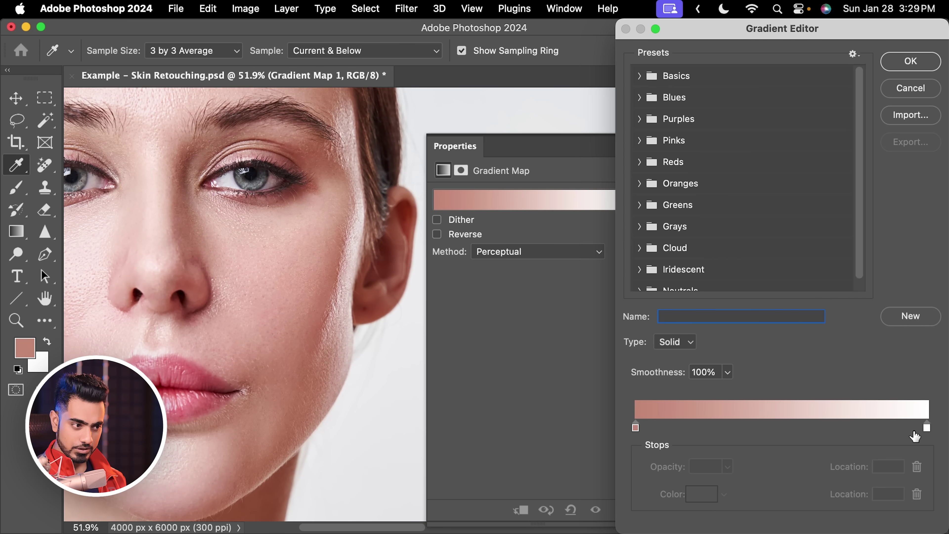
pyautogui.click(927, 428)
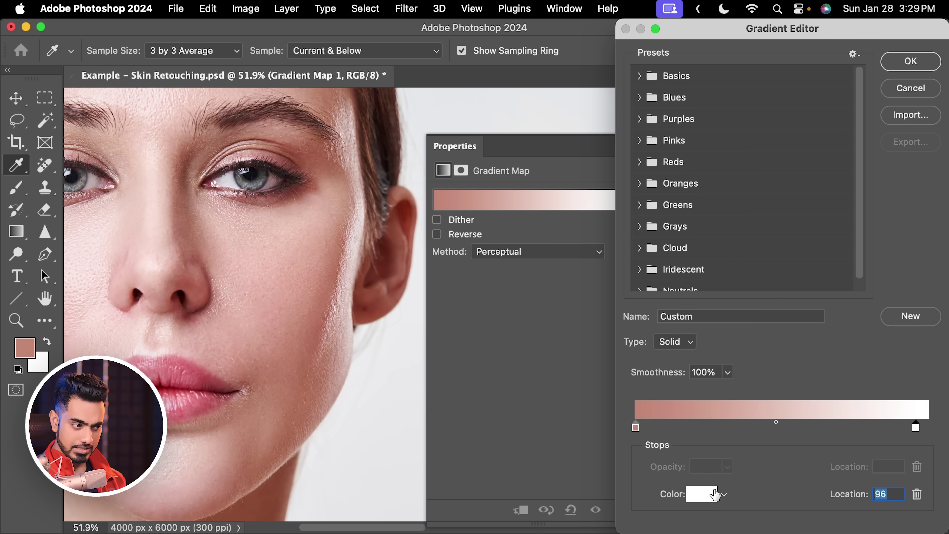
pyautogui.click(709, 494)
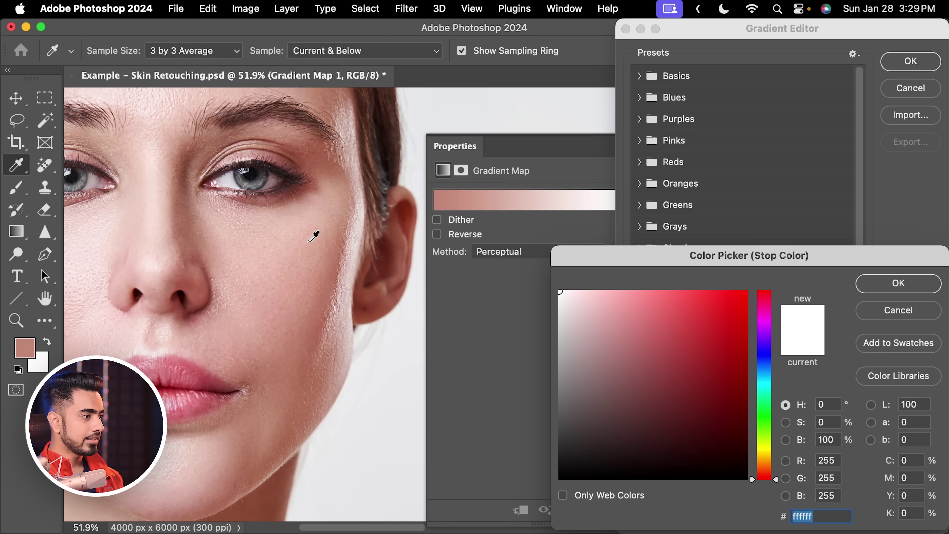
pyautogui.click(315, 232)
pyautogui.click(309, 230)
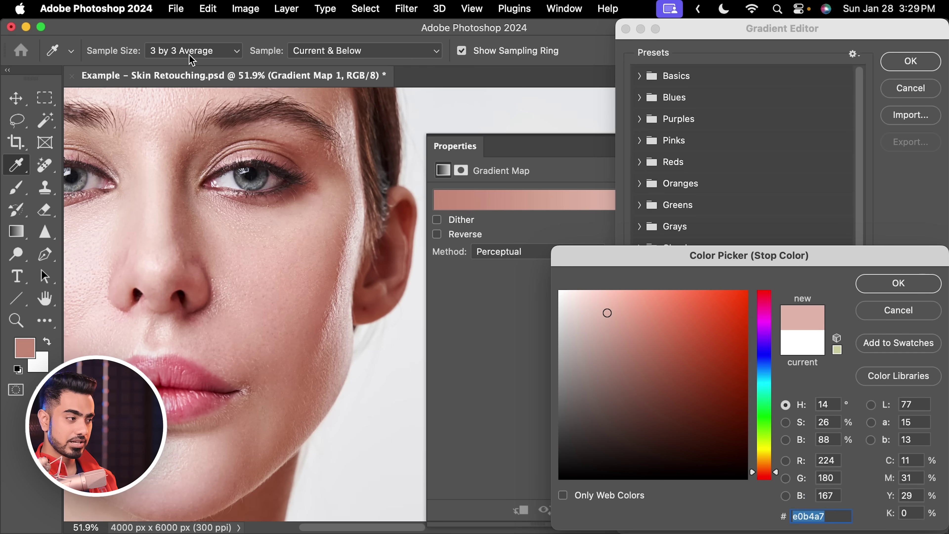
pyautogui.click(312, 234)
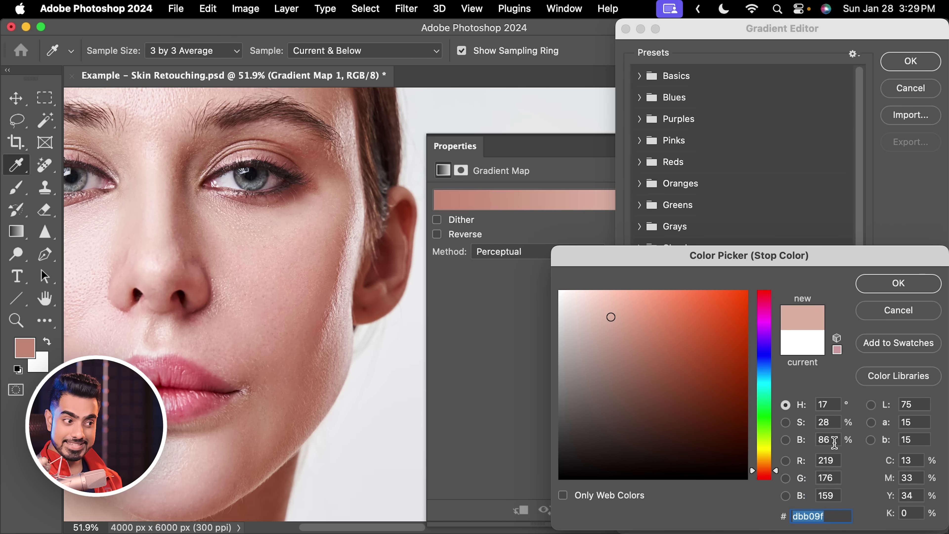
pyautogui.click(899, 284)
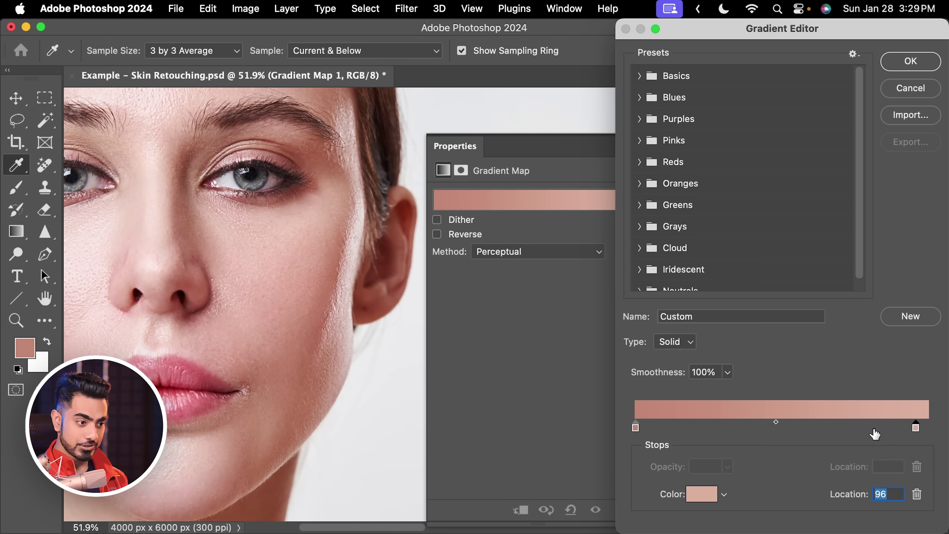
pyautogui.click(895, 496)
pyautogui.write('86')
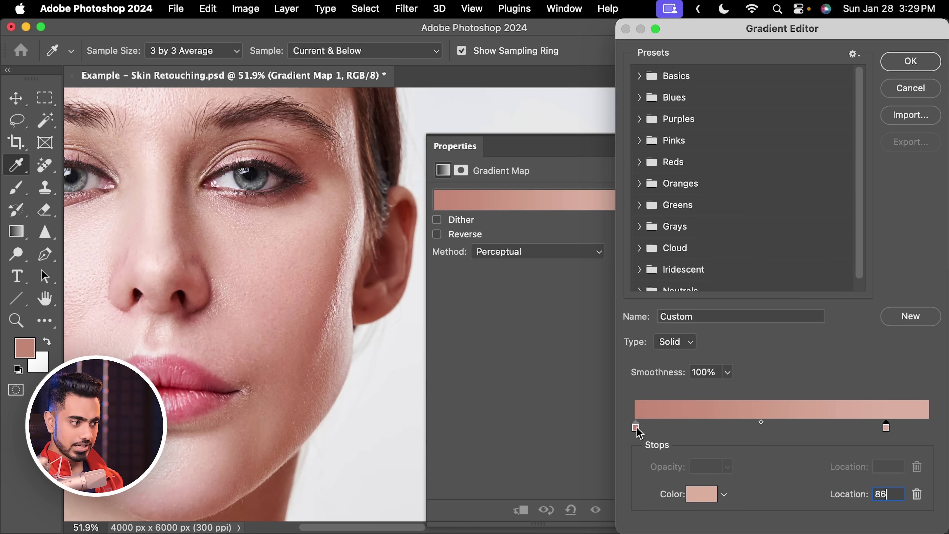
# Step: Set the dark gradient stop to jaw shadow colour 854632 at 52% location
pyautogui.moveTo(638, 429); pyautogui.dragTo(669, 429)
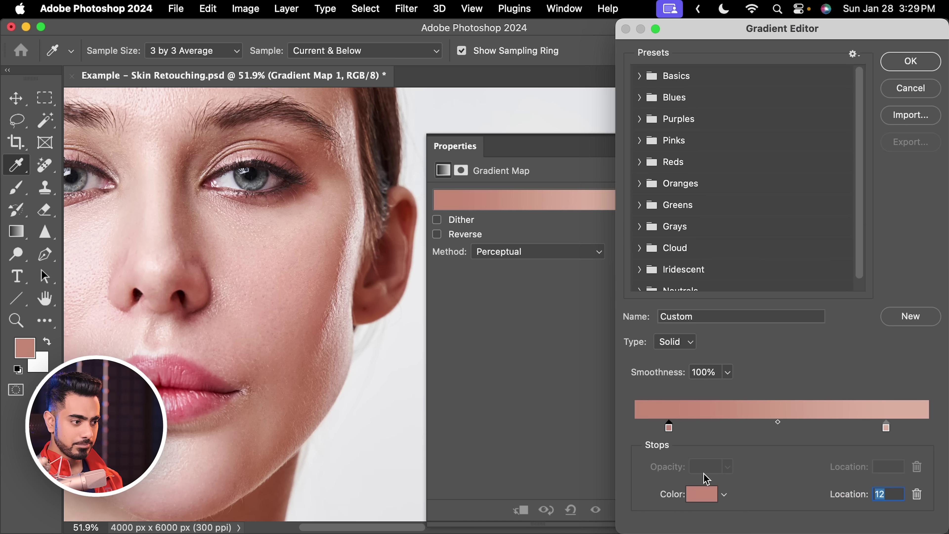
pyautogui.click(702, 497)
pyautogui.moveTo(281, 446); pyautogui.dragTo(327, 394)
pyautogui.click(323, 371)
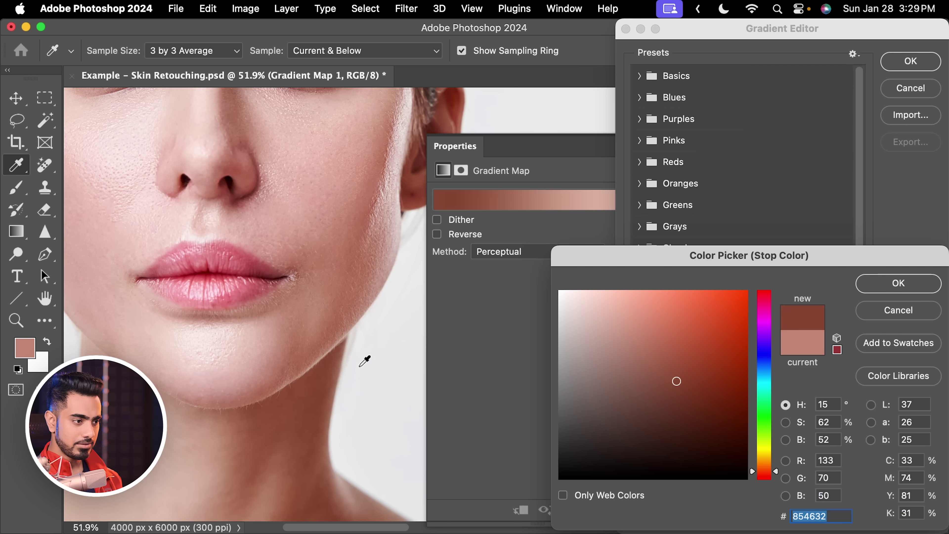
pyautogui.click(898, 285)
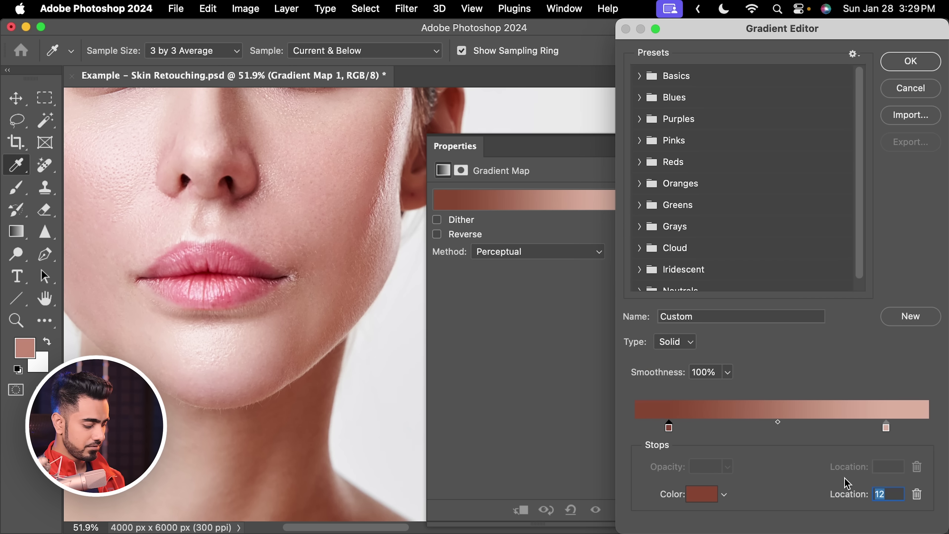
pyautogui.write('52')
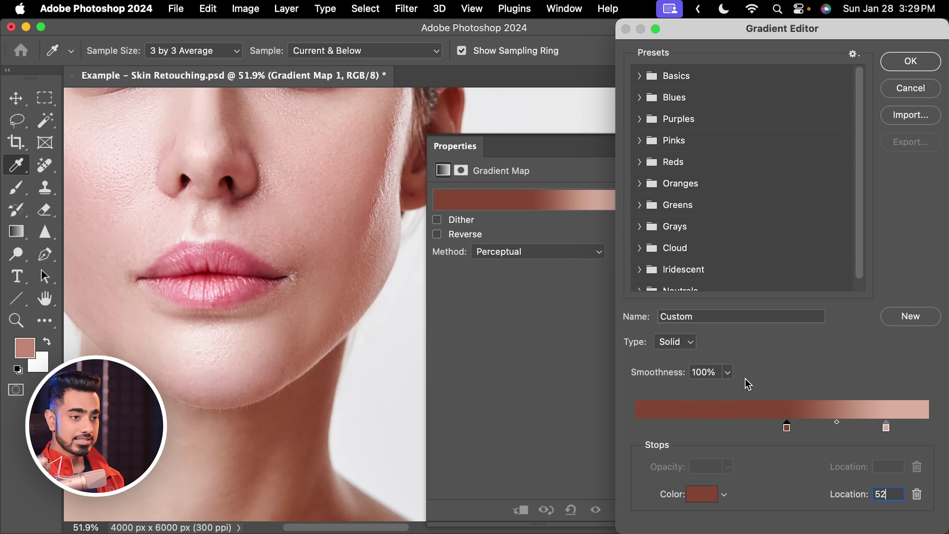
# Step: Add a dark gradient stop sampled from the ear's shadow and set its location to 34%
pyautogui.click(688, 427)
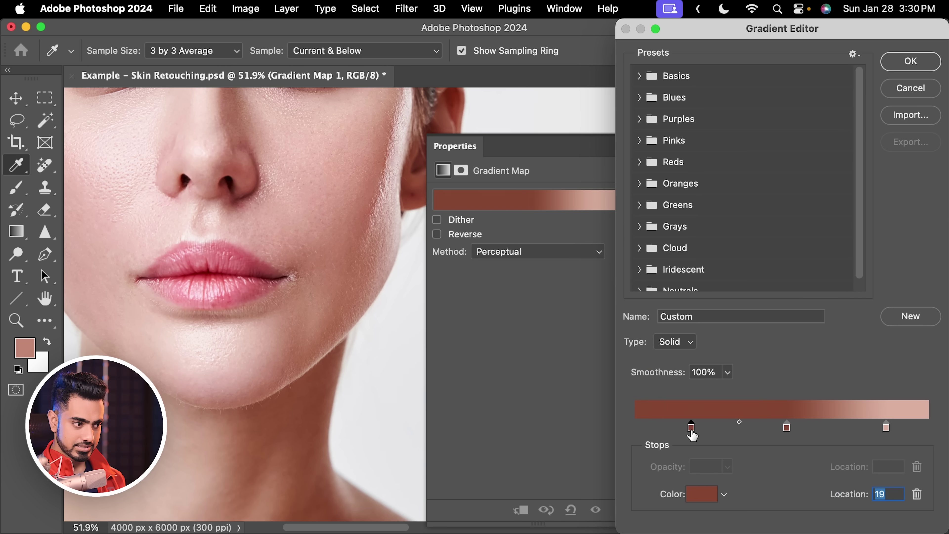
pyautogui.click(696, 495)
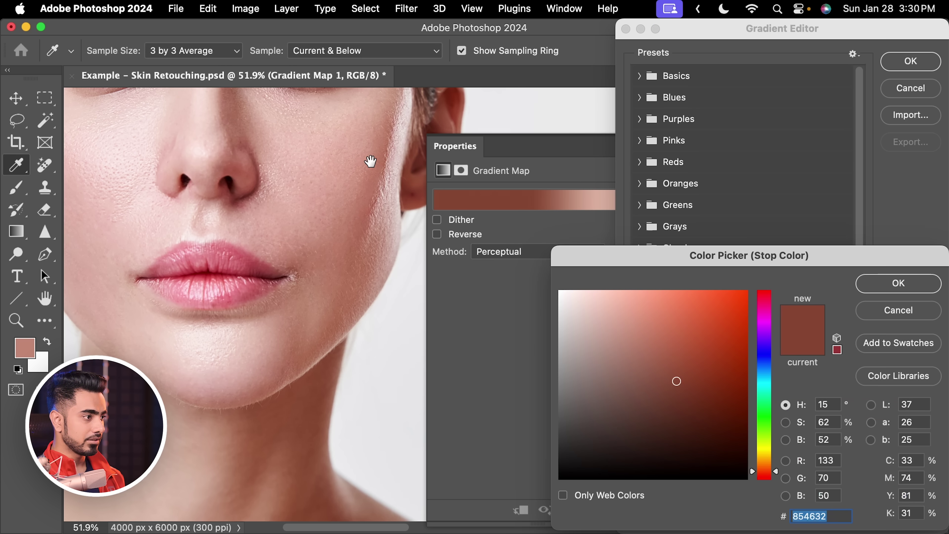
pyautogui.moveTo(371, 162); pyautogui.dragTo(298, 229)
pyautogui.click(360, 206)
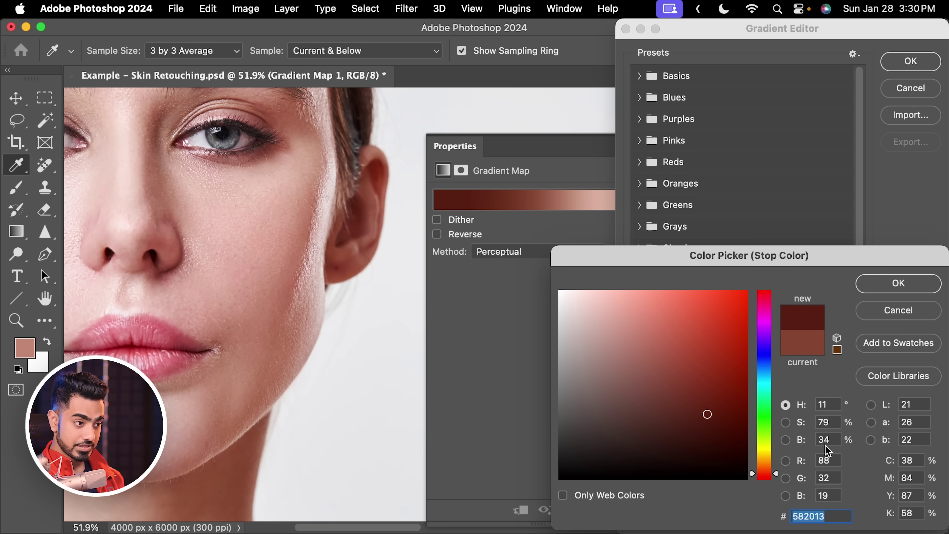
pyautogui.click(901, 284)
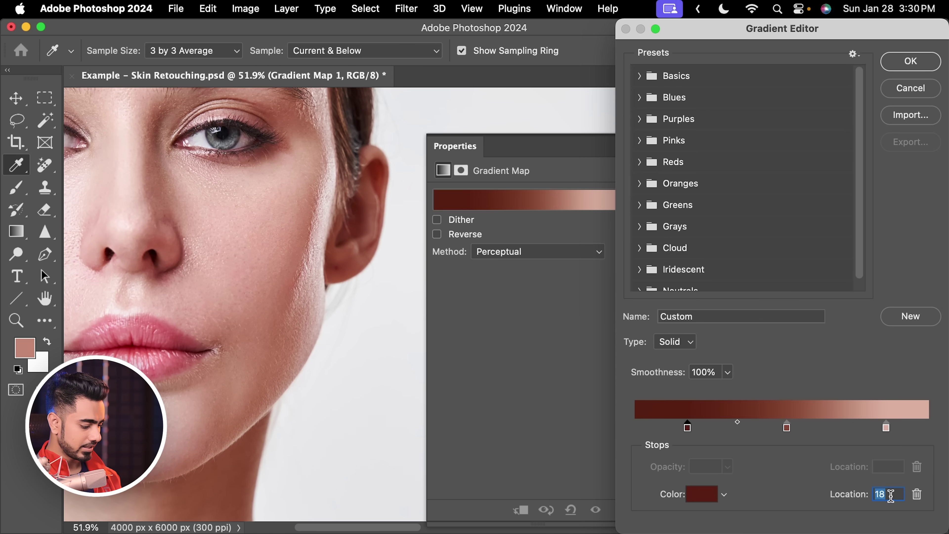
pyautogui.write('34')
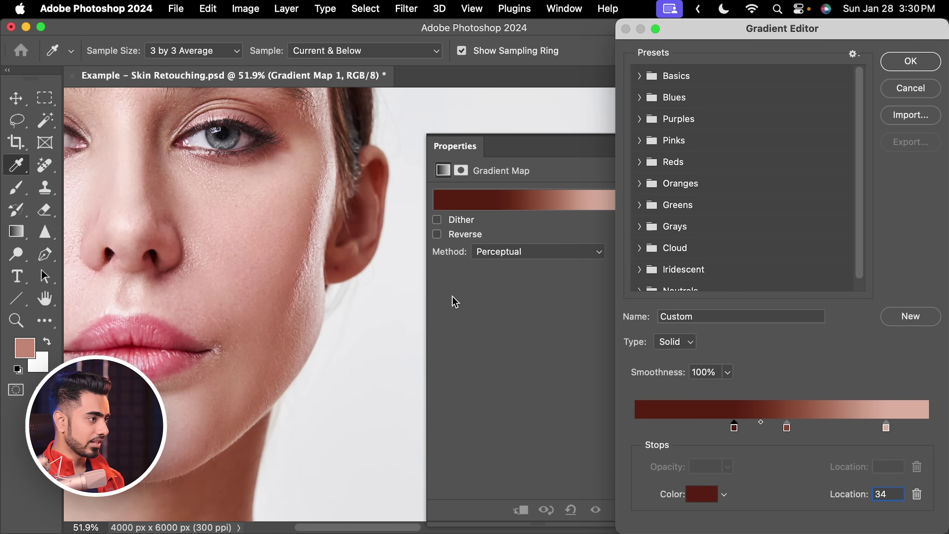
# Step: Add a near-black #380d05 stop sampled from the nostril at location 22%
pyautogui.click(667, 427)
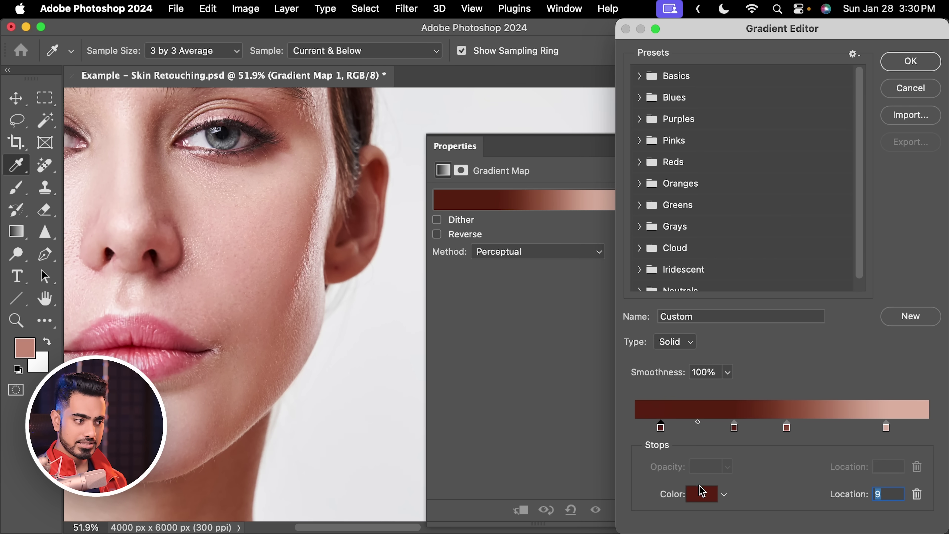
pyautogui.click(701, 498)
pyautogui.moveTo(164, 277); pyautogui.dragTo(371, 282)
pyautogui.click(297, 286)
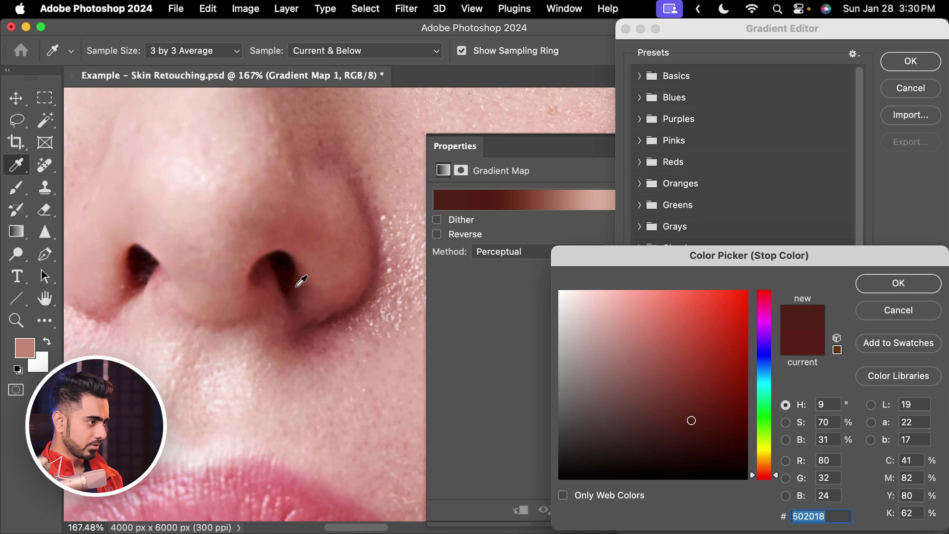
pyautogui.click(276, 274)
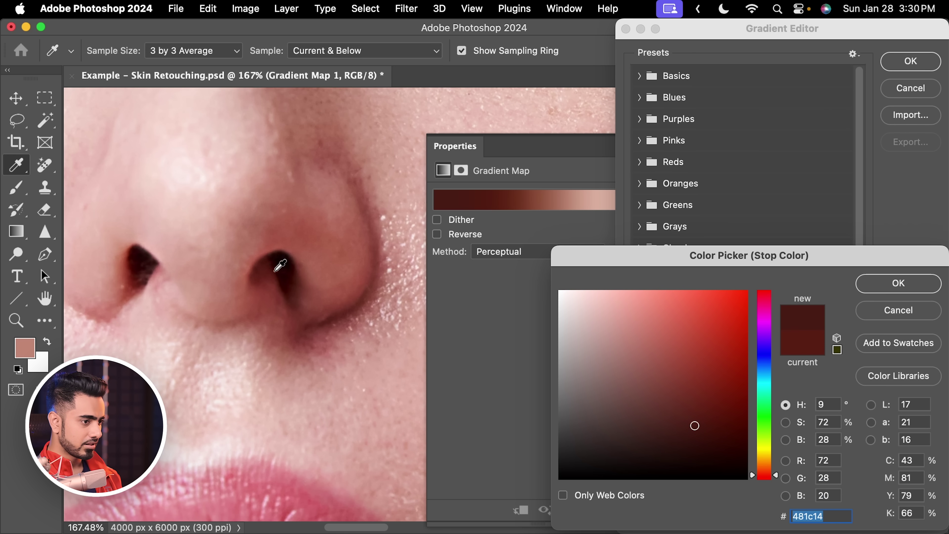
pyautogui.click(732, 438)
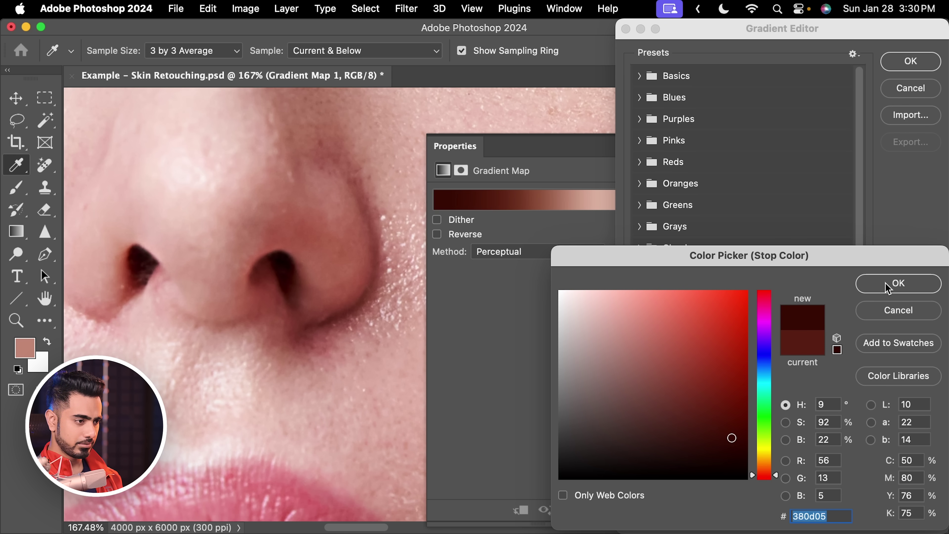
pyautogui.click(899, 283)
pyautogui.doubleClick(859, 495)
pyautogui.write('22')
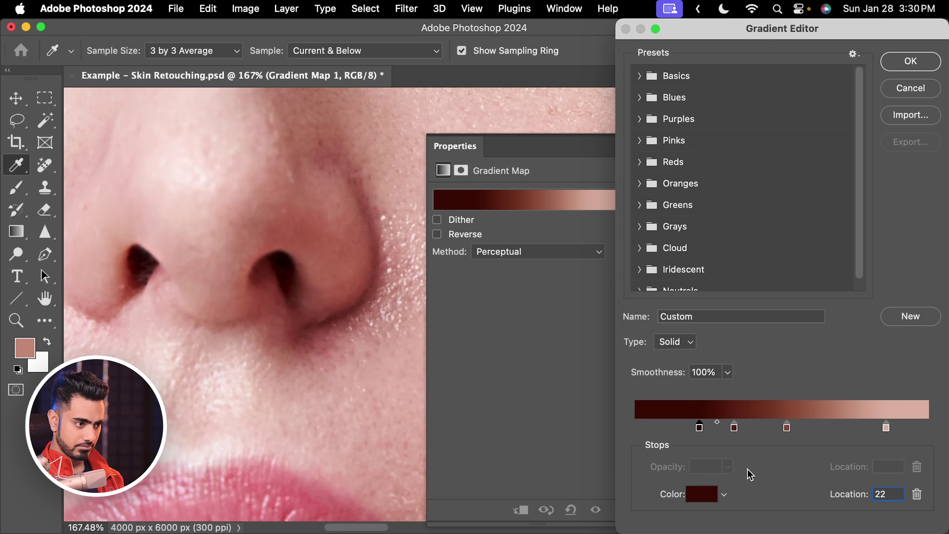
pyautogui.press('super+minus')
pyautogui.press('super+minus')
pyautogui.press('super+minus')
# Step: Apply the edited gradient and make Gradient Map 1 visible, recentring the face
pyautogui.click(901, 60)
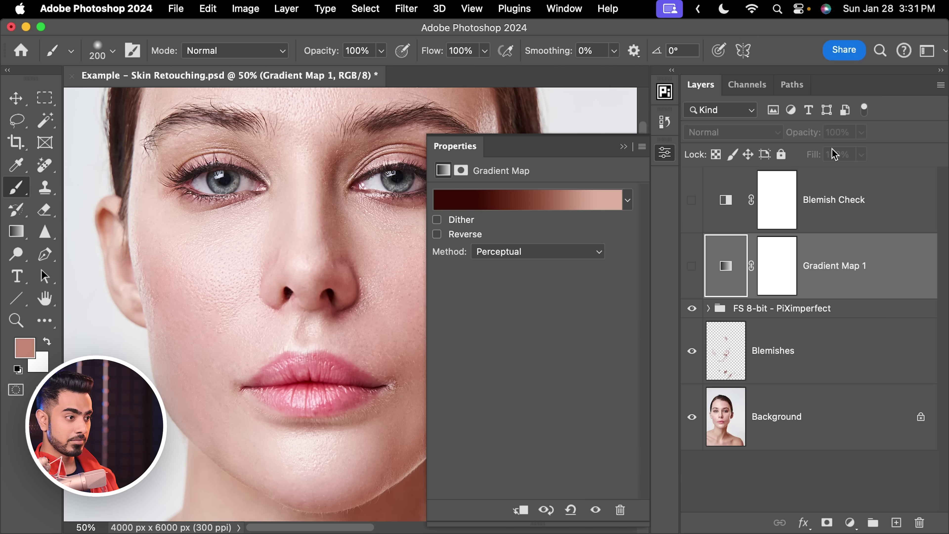
pyautogui.click(692, 267)
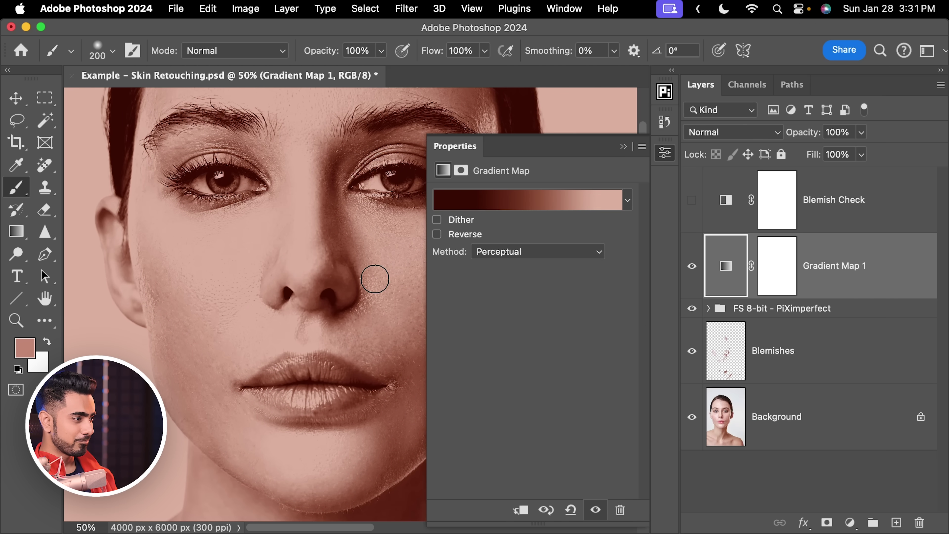
pyautogui.scroll(-3, 373, 276)
pyautogui.moveTo(343, 271); pyautogui.dragTo(239, 265)
pyautogui.scroll(-2, 258, 259)
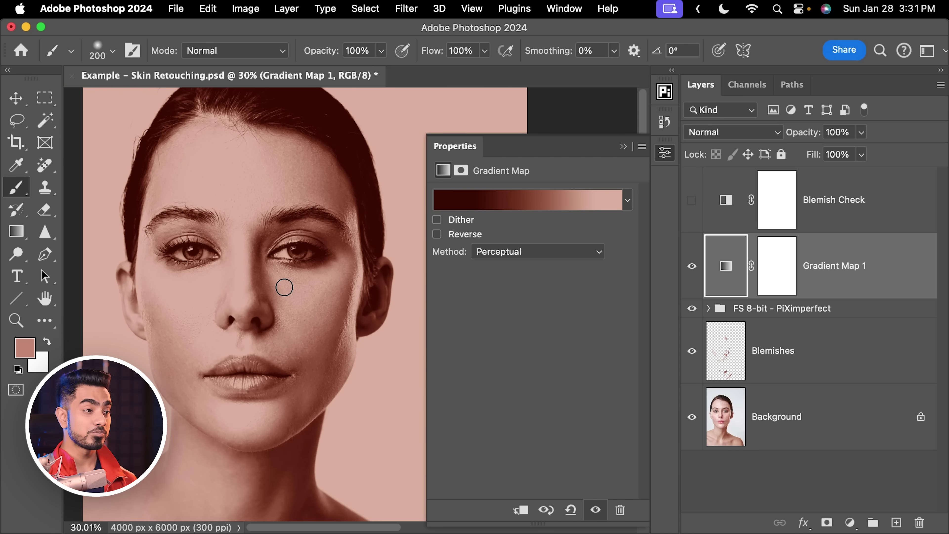
# Step: Set Gradient Map 1's blend mode to Color and invert its mask to black
pyautogui.click(722, 138)
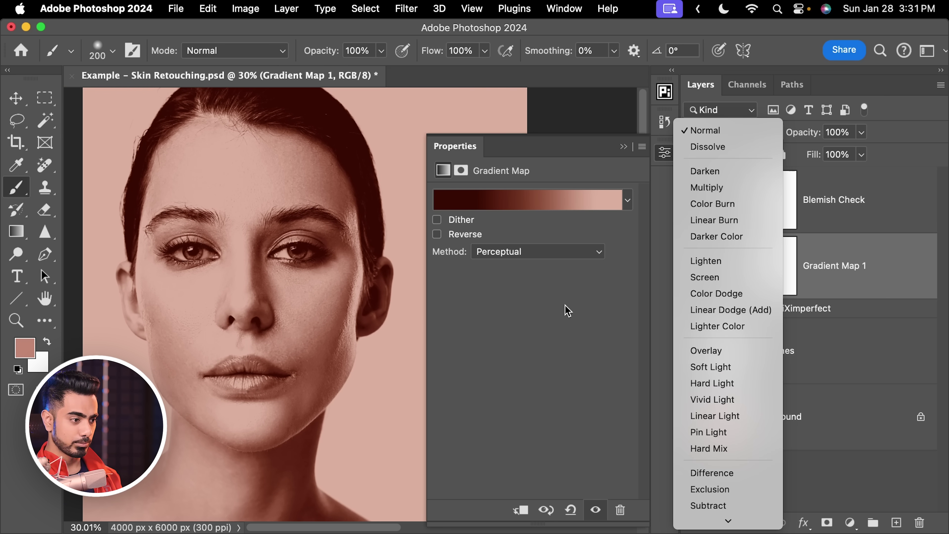
pyautogui.click(703, 502)
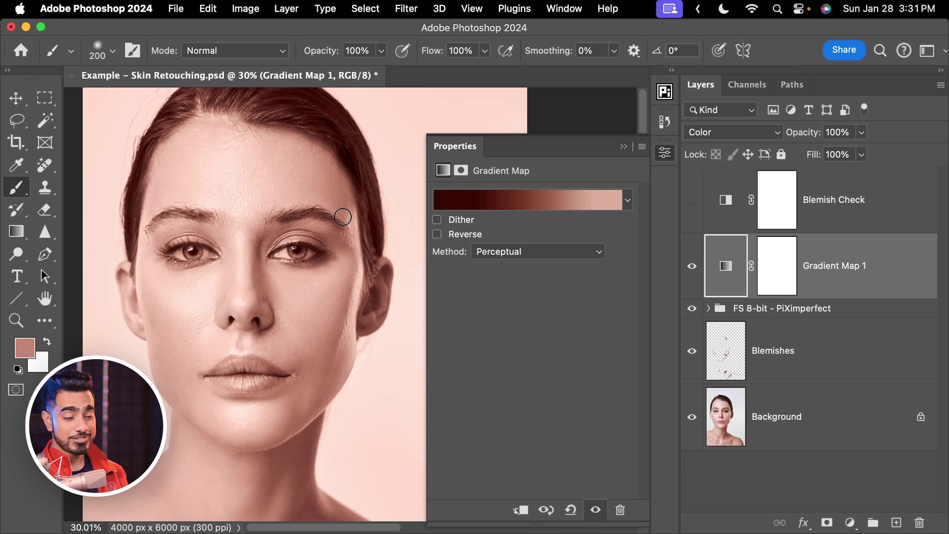
pyautogui.click(783, 268)
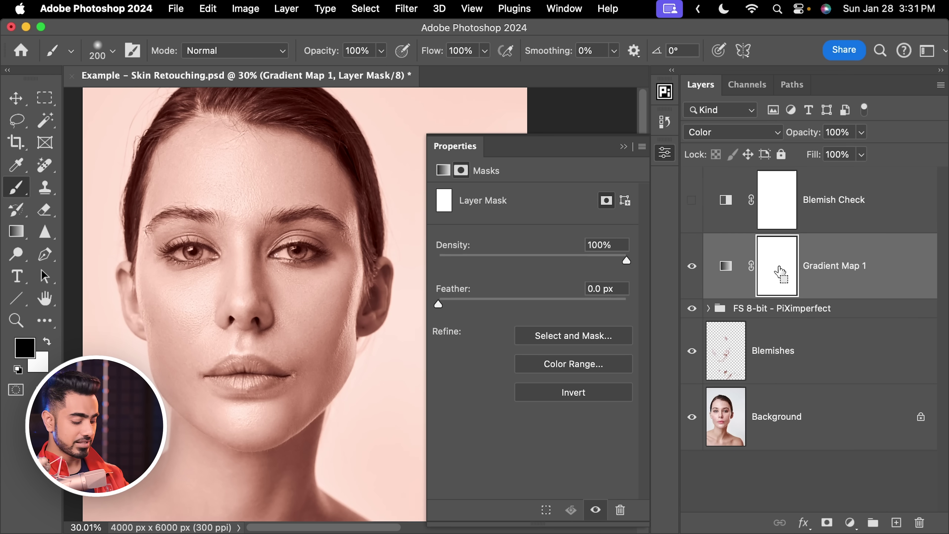
pyautogui.press('super+i')
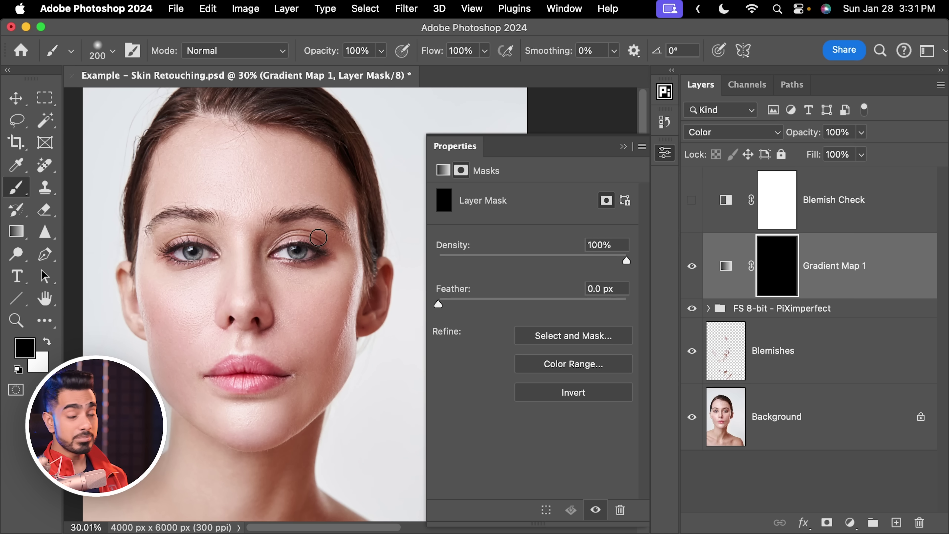
# Step: Switch to white and paint the tint back onto the cheek and nose on the mask
pyautogui.click(370, 11)
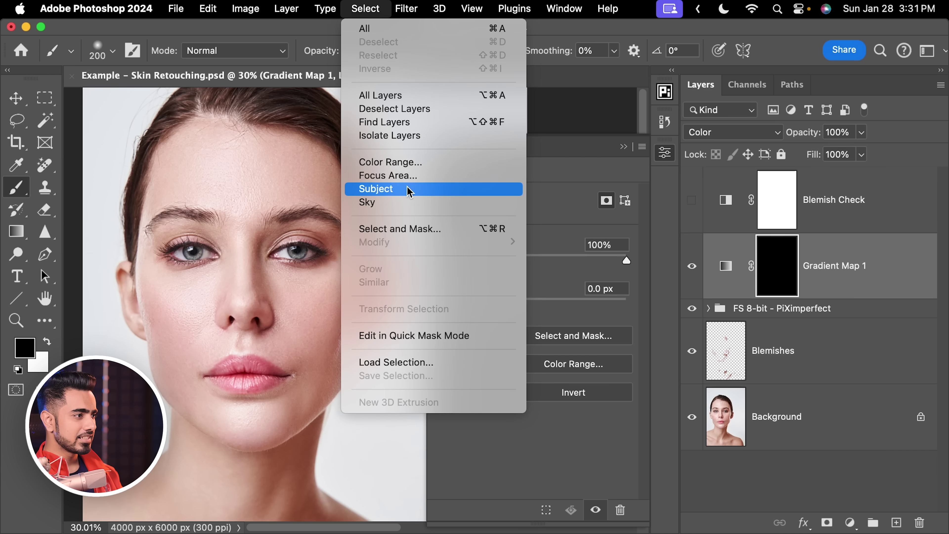
pyautogui.click(578, 69)
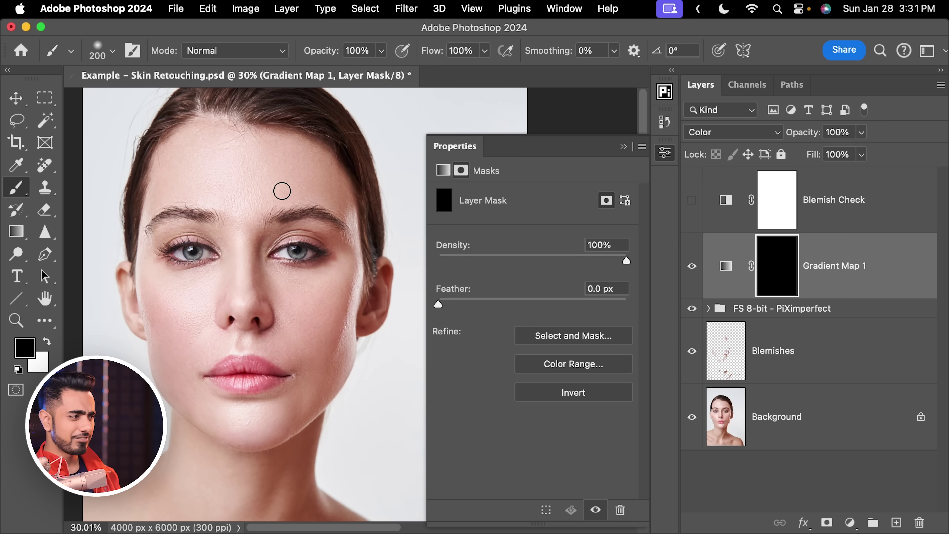
pyautogui.scroll(2, 244, 193)
pyautogui.press(']')
pyautogui.press(']')
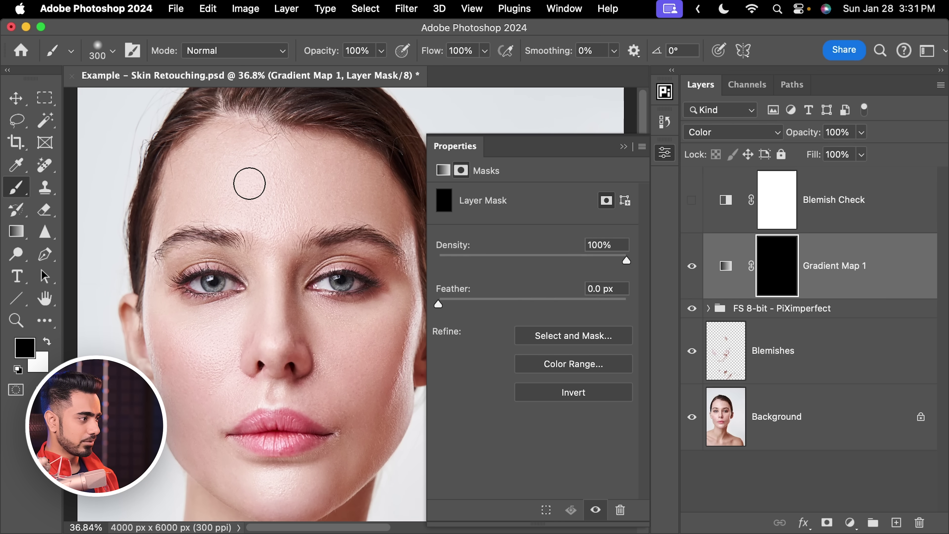
pyautogui.press('x')
pyautogui.press(']')
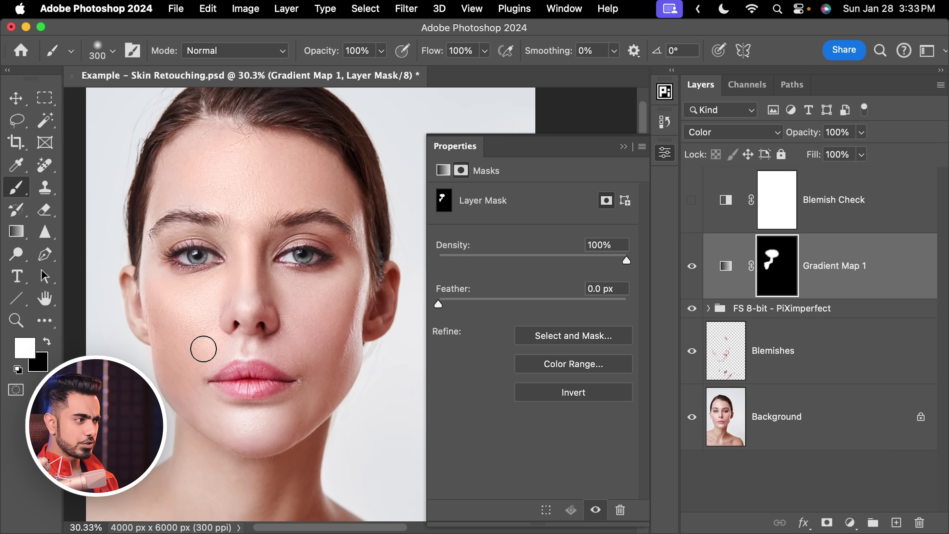
pyautogui.moveTo(203, 349); pyautogui.dragTo(225, 342)
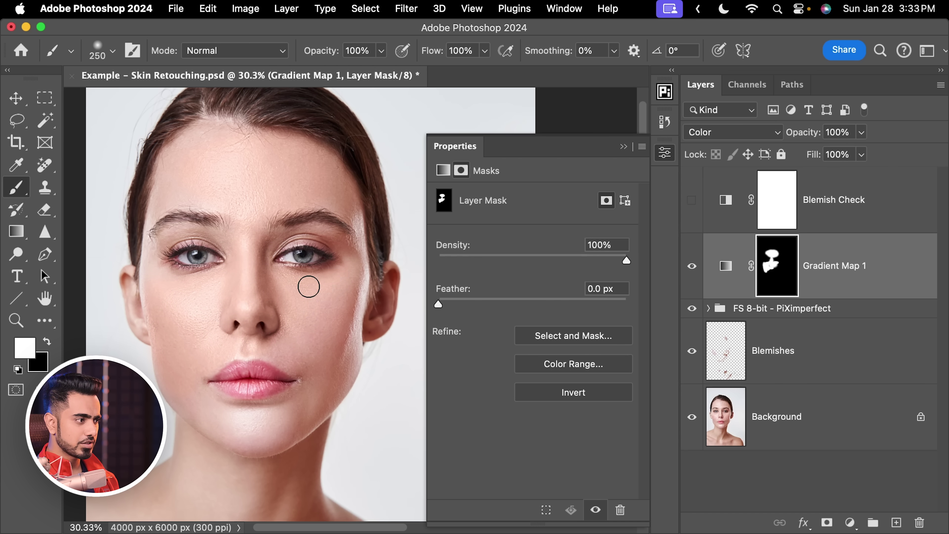
pyautogui.press('[')
# Step: Paint white over the neck with a larger brush, then enlarge it for the shoulders
pyautogui.scroll(-2, 261, 394)
pyautogui.scroll(5, 216, 189)
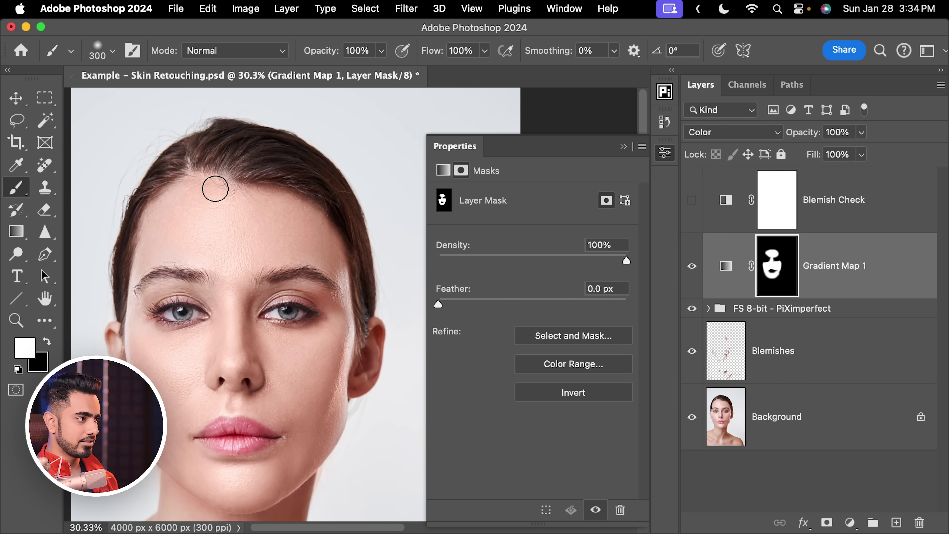
pyautogui.scroll(-3, 327, 415)
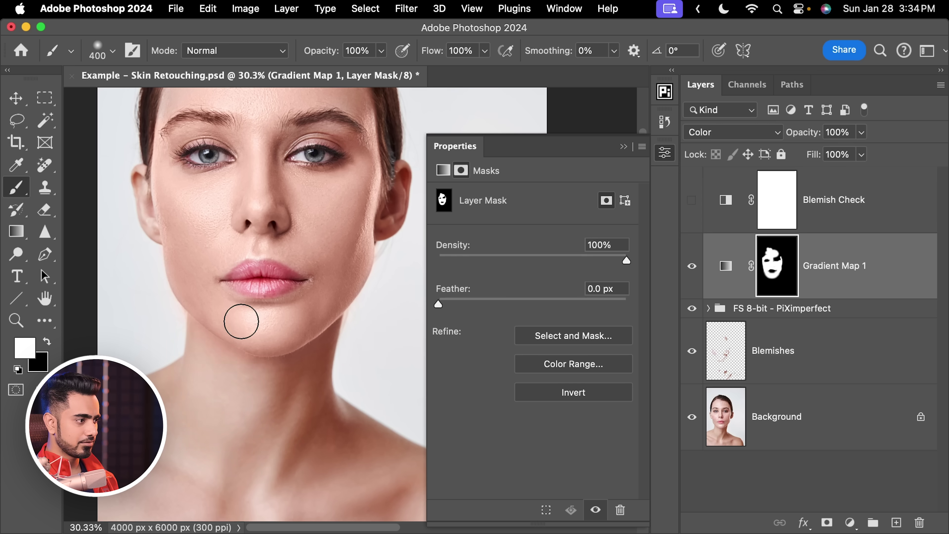
pyautogui.scroll(-2, 239, 320)
pyautogui.press(']')
pyautogui.press(']')
pyautogui.press(']')
pyautogui.moveTo(210, 374); pyautogui.dragTo(264, 419)
pyautogui.press('[')
pyautogui.press('[')
pyautogui.press('[')
pyautogui.press('[')
pyautogui.press('[')
pyautogui.press('[')
pyautogui.hscroll(-3, 177, 299)
pyautogui.scroll(1, 177, 299)
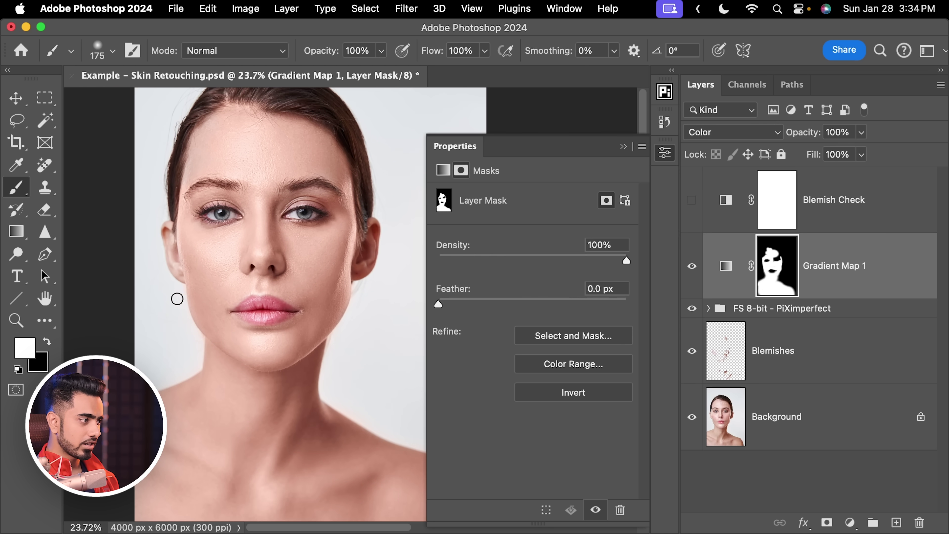
pyautogui.scroll(-3, 355, 487)
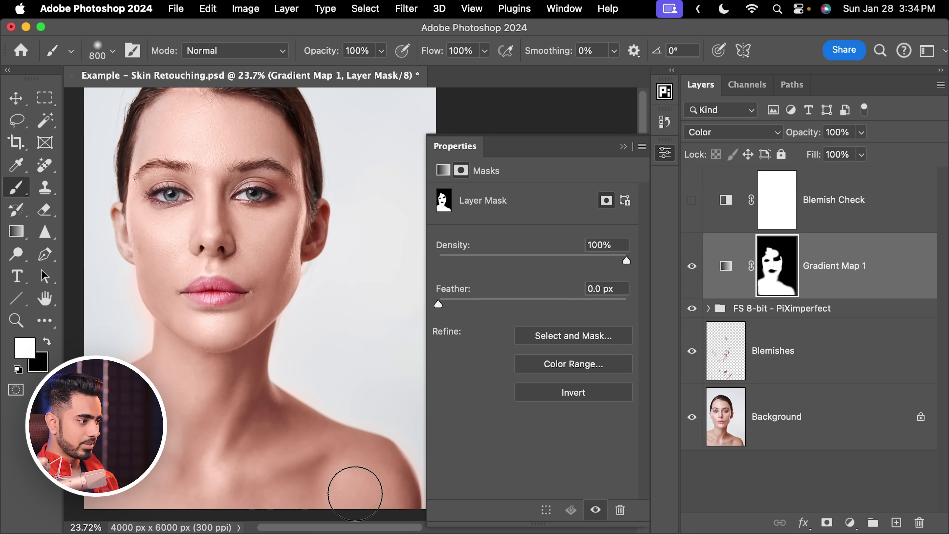
pyautogui.scroll(3, 317, 291)
pyautogui.hscroll(1, 220, 360)
pyautogui.press(']')
pyautogui.press(']')
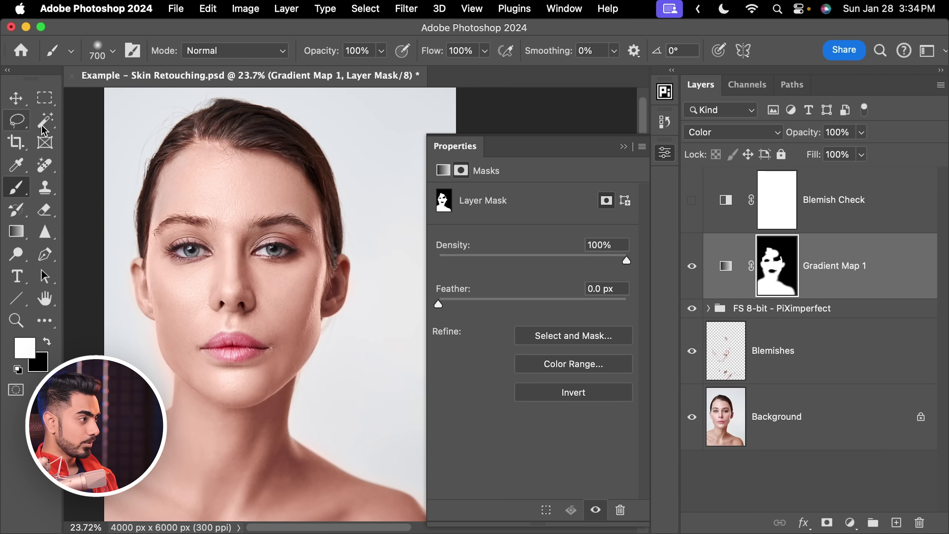
# Step: Paint a quick selection of the face and invert it to cover the background
pyautogui.moveTo(44, 125)
pyautogui.mouseDown()
pyautogui.moveTo(98, 153)
pyautogui.moveTo(93, 134)
pyautogui.mouseUp()
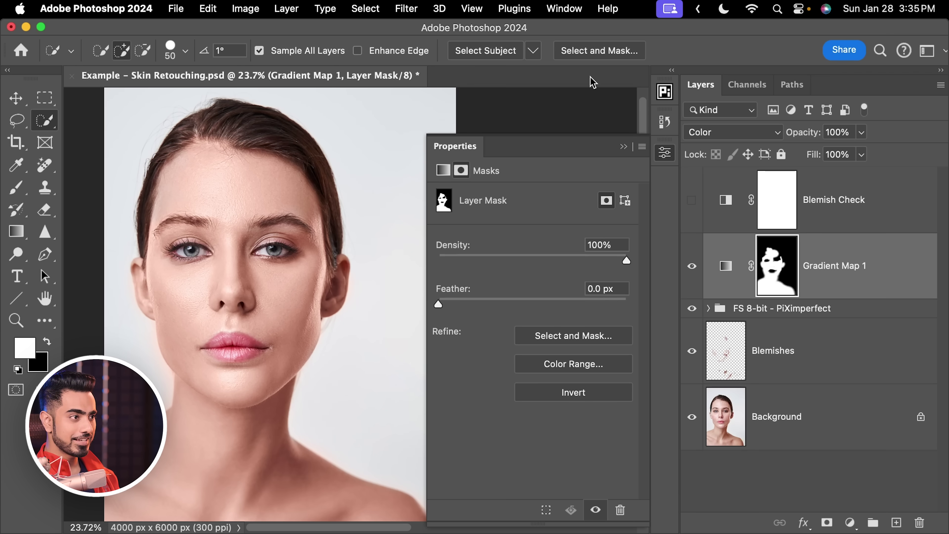
pyautogui.press('super+shift+i')
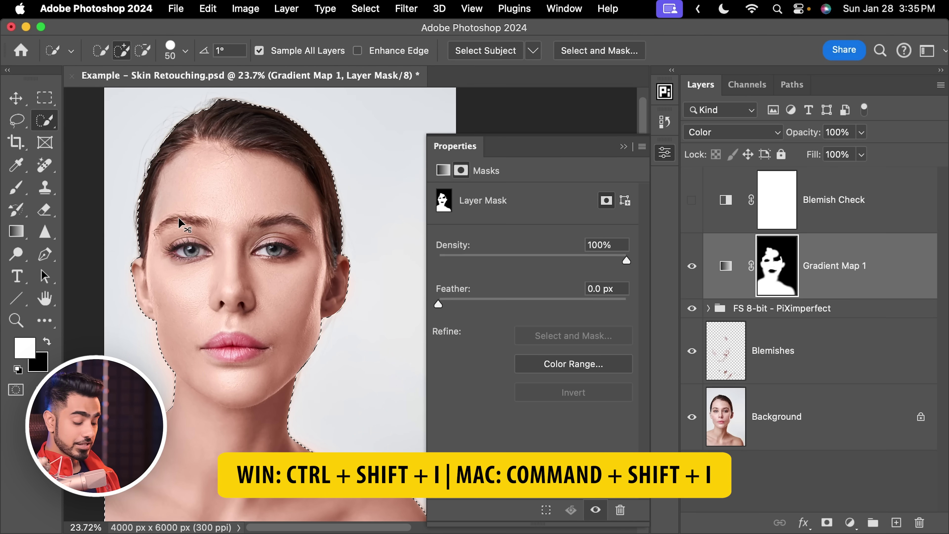
pyautogui.press(']')
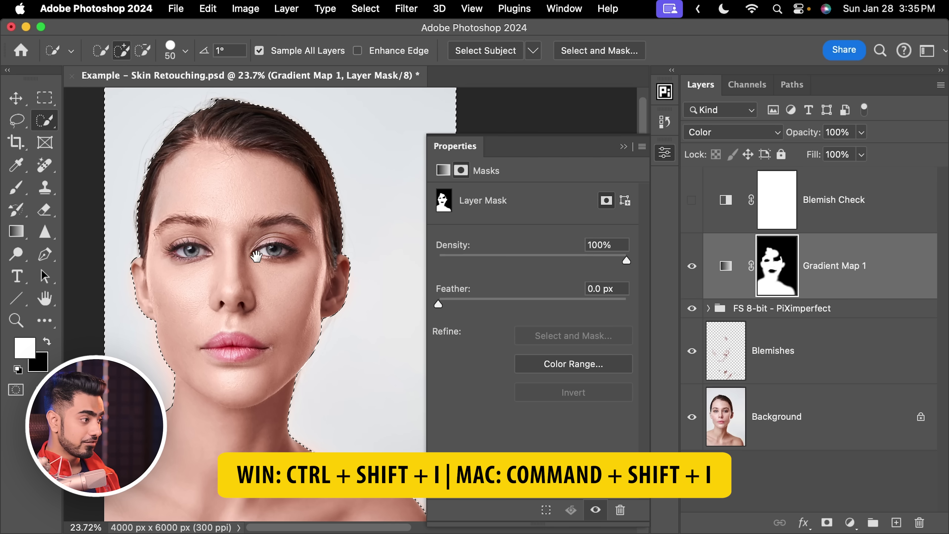
pyautogui.scroll(-3, 194, 308)
pyautogui.hscroll(-3, 193, 308)
# Step: Brush black on the mask around the skin's outer edges, then deselect
pyautogui.press('b')
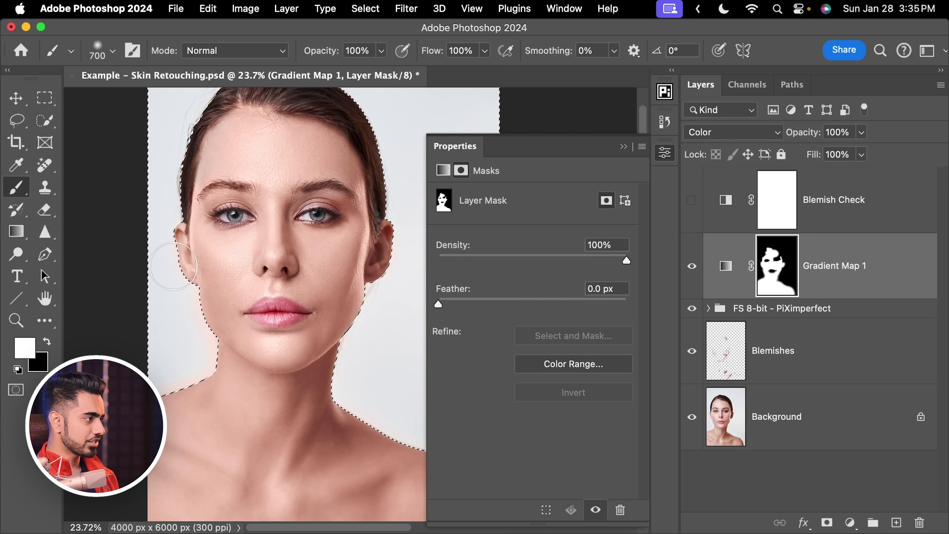
pyautogui.press(']')
pyautogui.press('x')
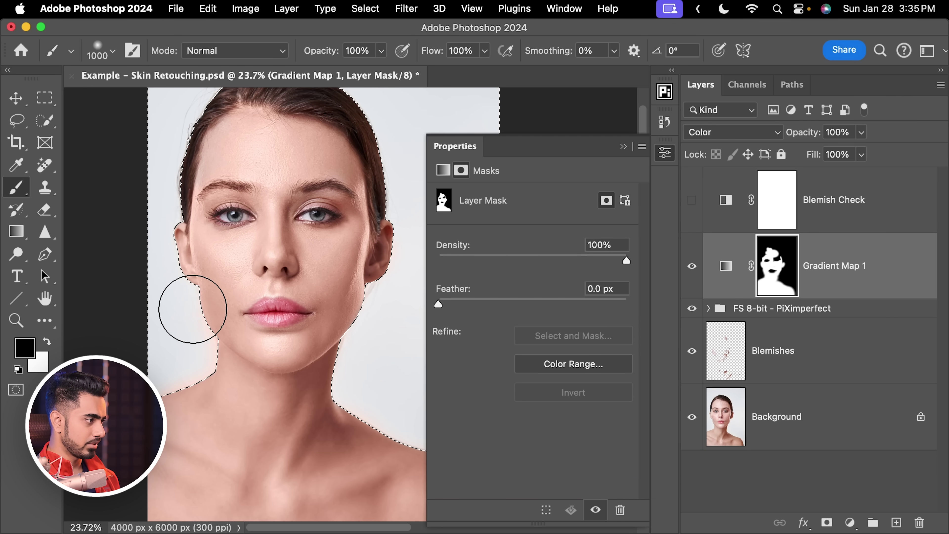
pyautogui.moveTo(252, 342); pyautogui.dragTo(168, 297)
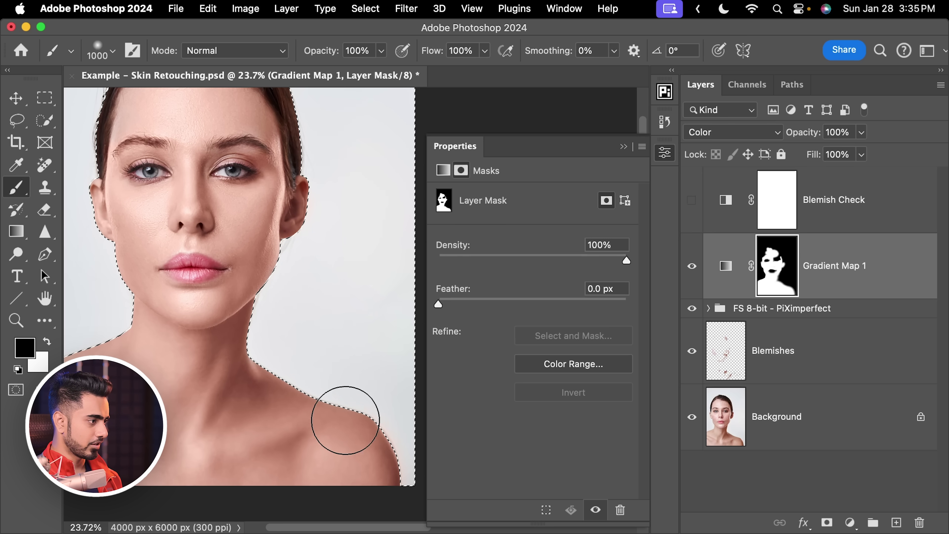
pyautogui.moveTo(201, 169); pyautogui.dragTo(247, 260)
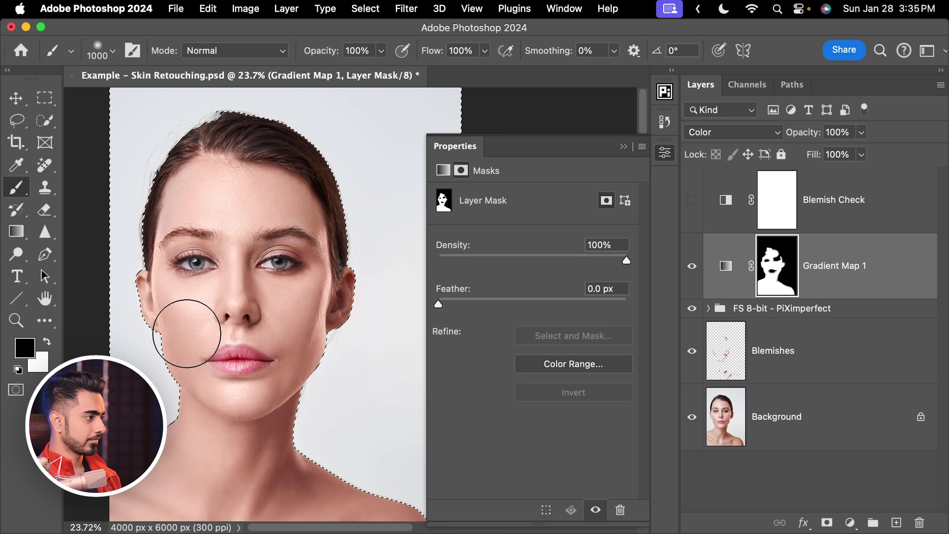
pyautogui.press('super+d')
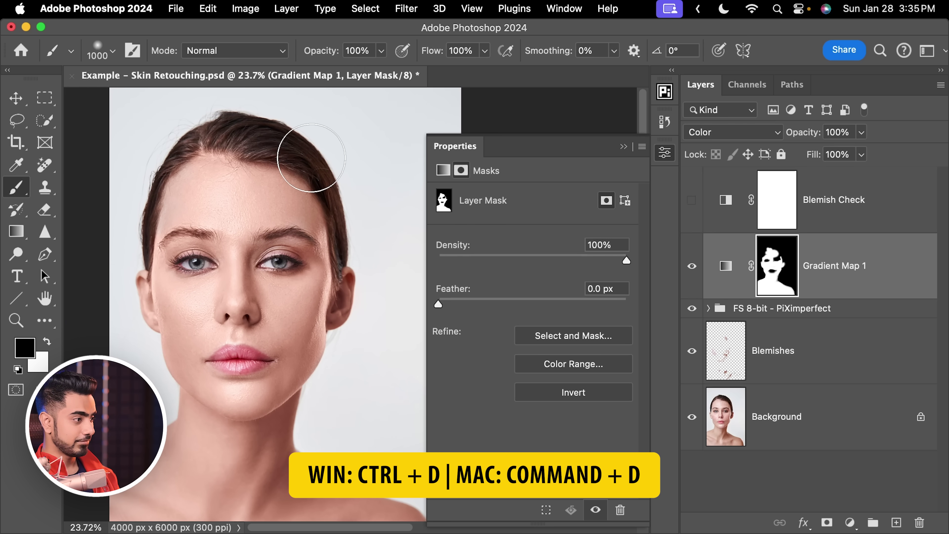
# Step: Paint black over the eyes and cheeks on Gradient Map 1's mask and set its opacity to 40%
pyautogui.click(726, 266)
pyautogui.press('super+0')
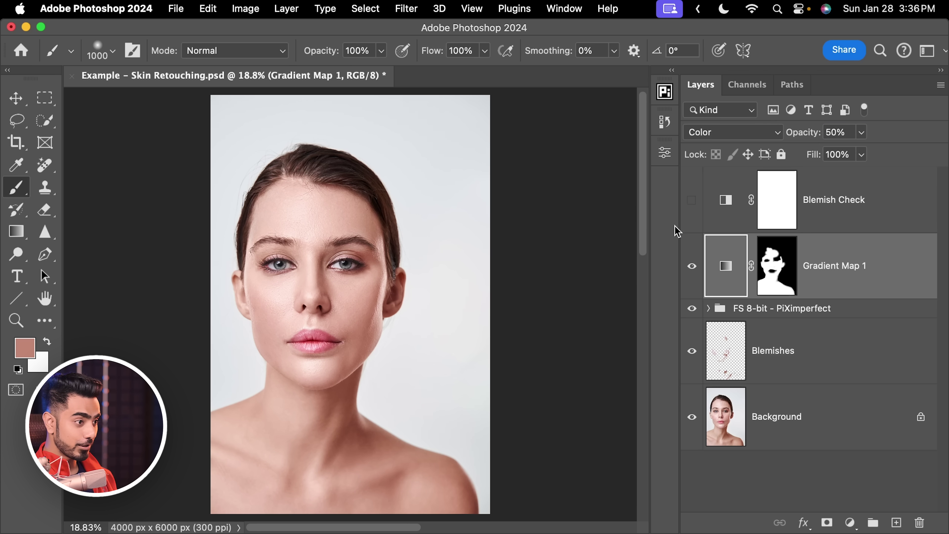
pyautogui.scroll(3, 329, 293)
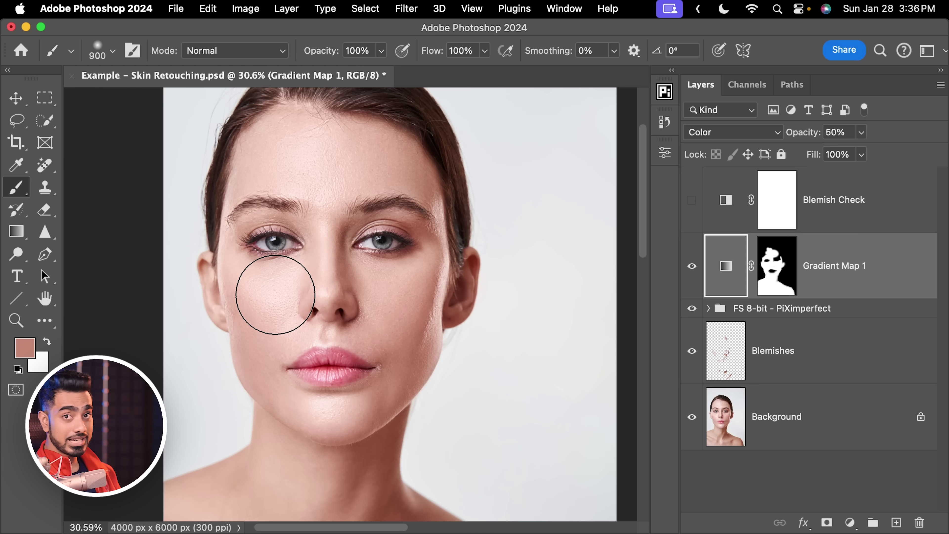
pyautogui.press(']')
pyautogui.press('x')
pyautogui.click(773, 274)
pyautogui.press('d')
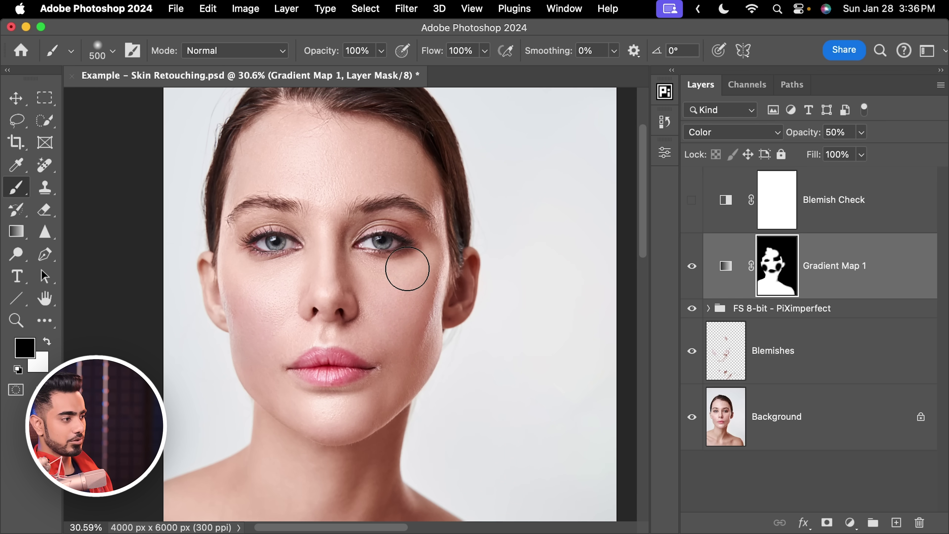
pyautogui.scroll(-1, 407, 262)
pyautogui.click(726, 266)
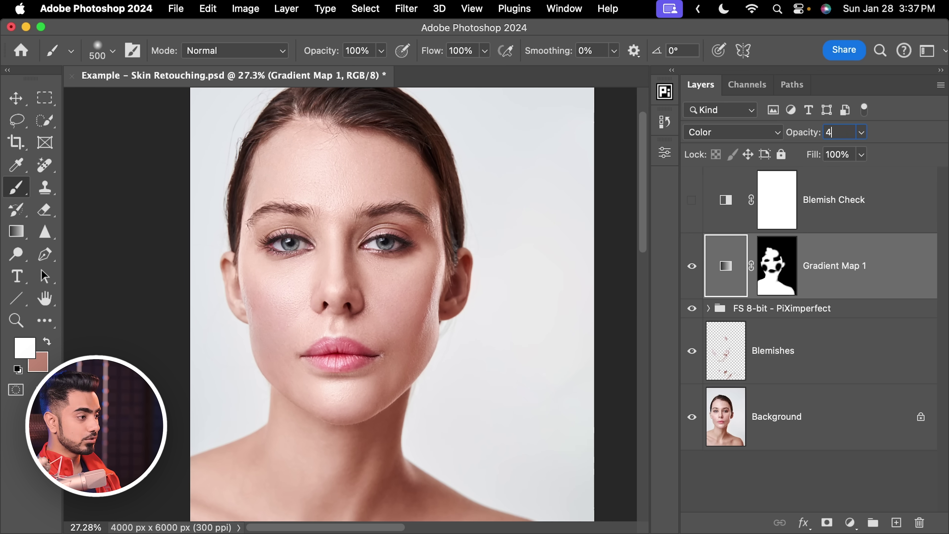
pyautogui.scroll(-3, 253, 309)
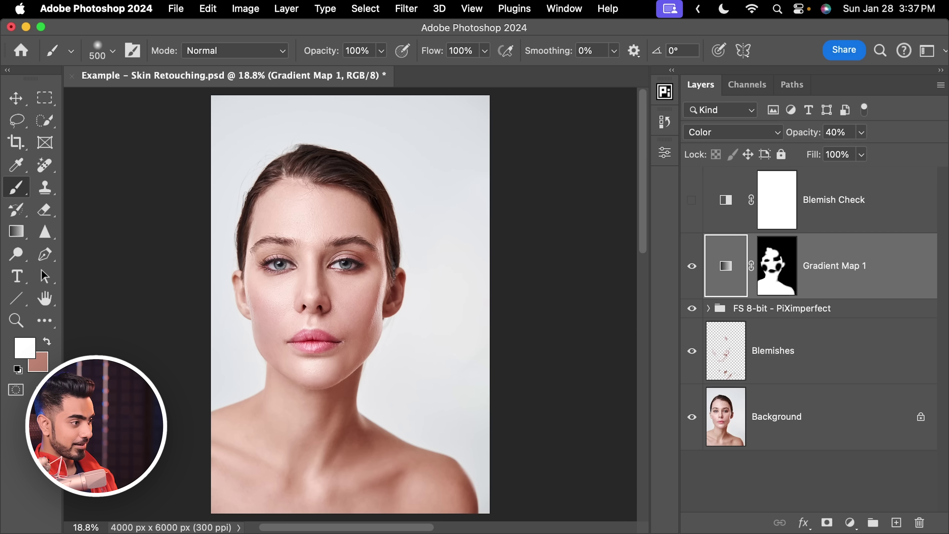
pyautogui.keyDown('alt'); pyautogui.click(692, 418); pyautogui.keyUp('alt')
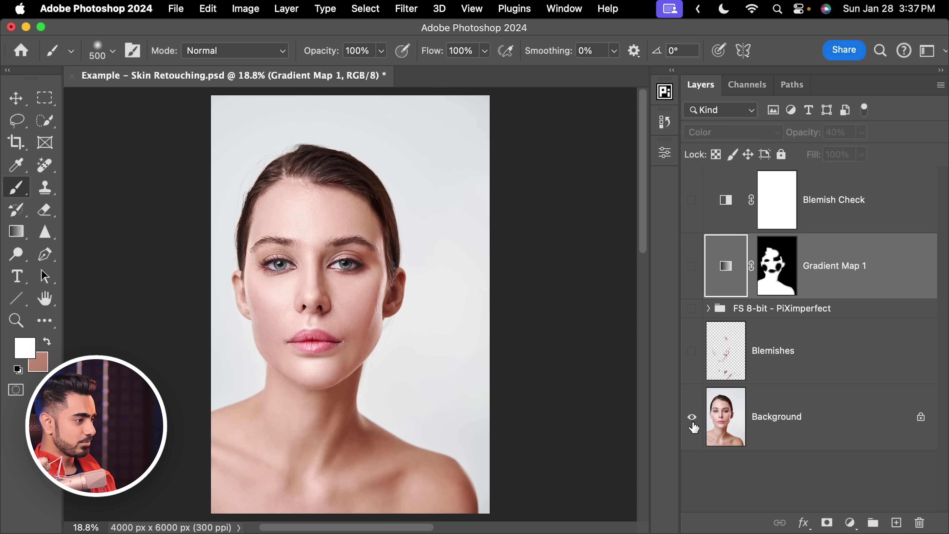
pyautogui.keyDown('alt'); pyautogui.click(692, 418); pyautogui.keyUp('alt')
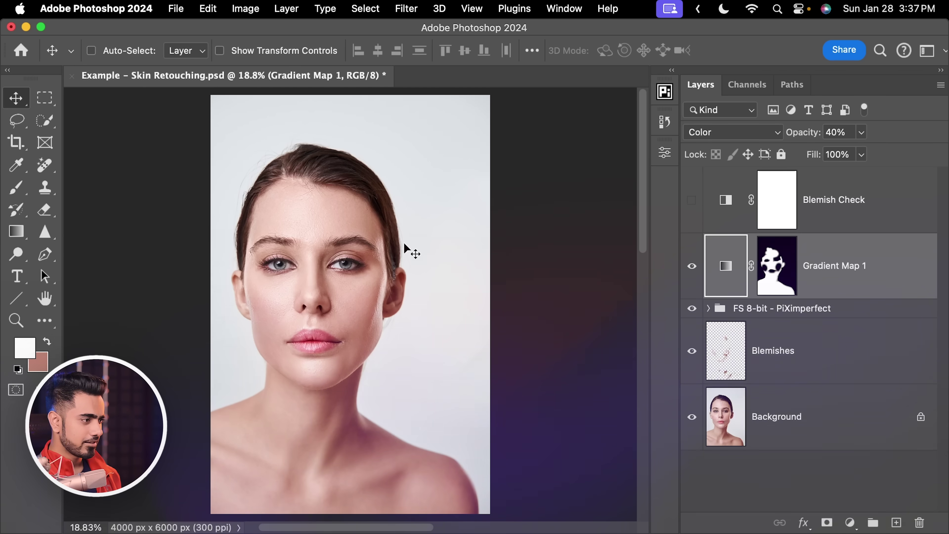
pyautogui.scroll(5, 335, 333)
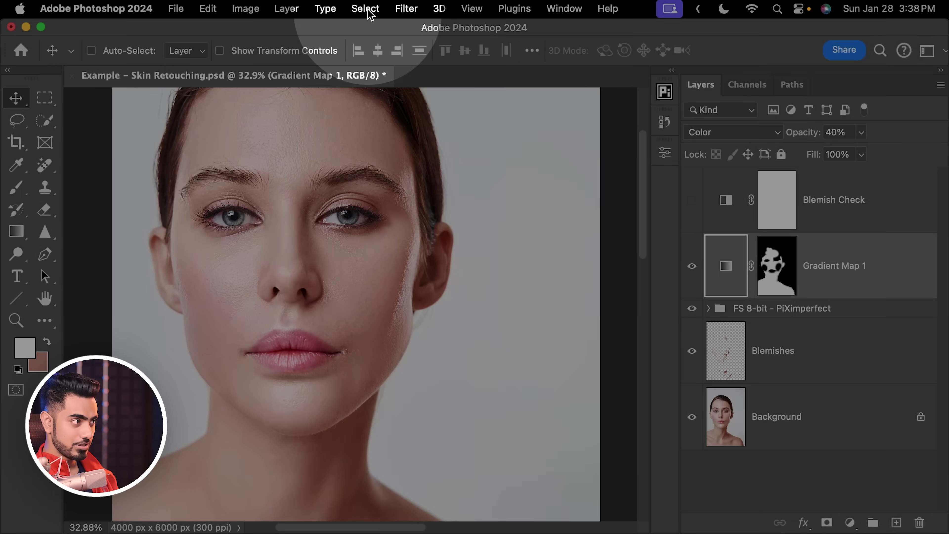
# Step: Load the saved Lips channel as a selection
pyautogui.click(387, 362)
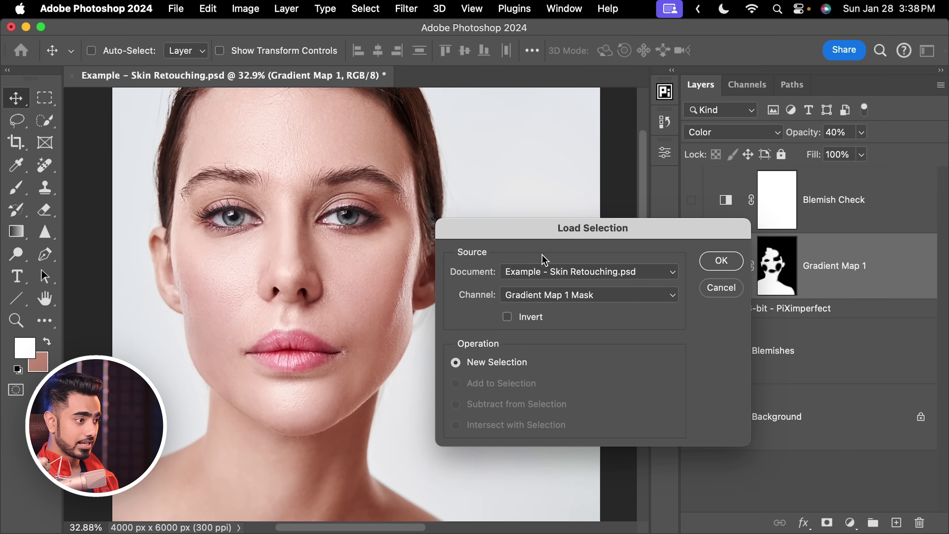
pyautogui.click(549, 298)
pyautogui.click(547, 318)
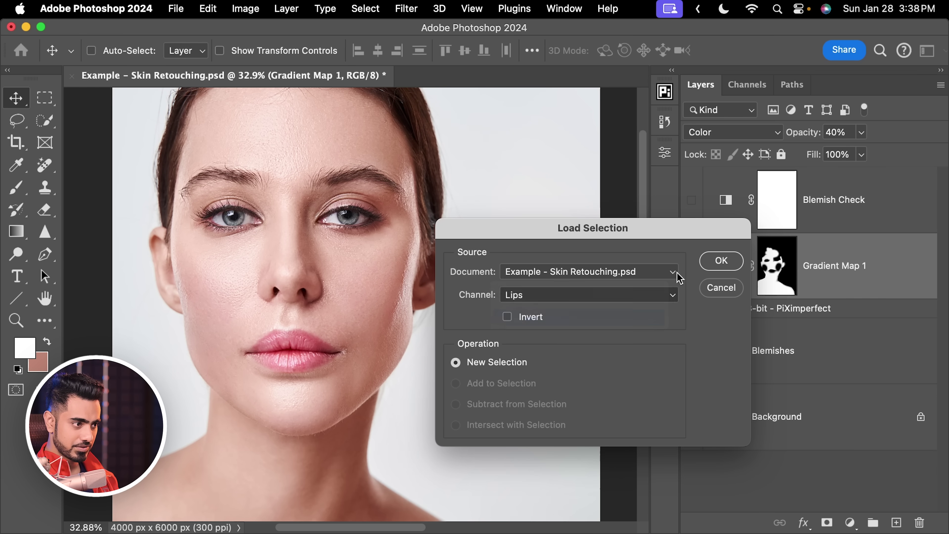
pyautogui.click(722, 261)
# Step: Add a Curves adjustment pulled down to darken the lips, with its mask feathered to 5 px
pyautogui.click(852, 521)
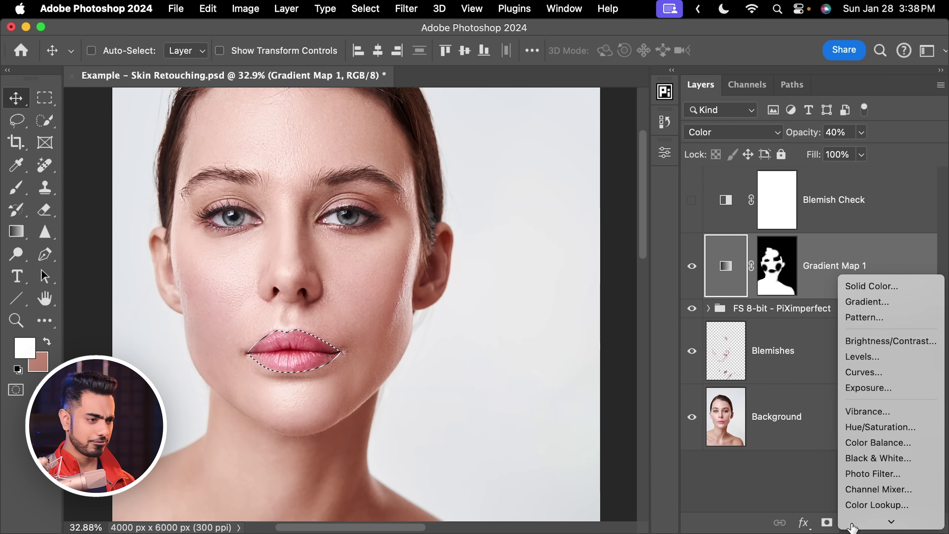
pyautogui.click(867, 325)
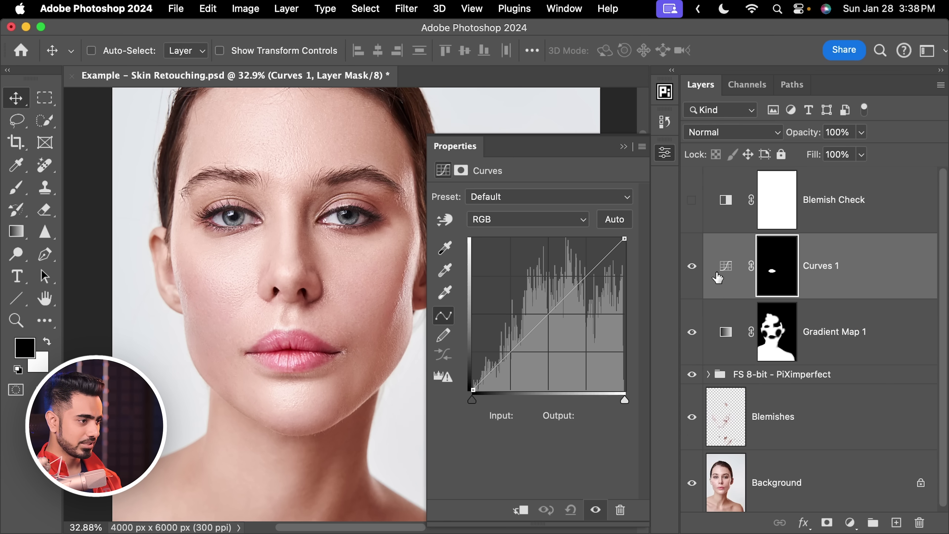
pyautogui.moveTo(550, 313); pyautogui.dragTo(555, 319)
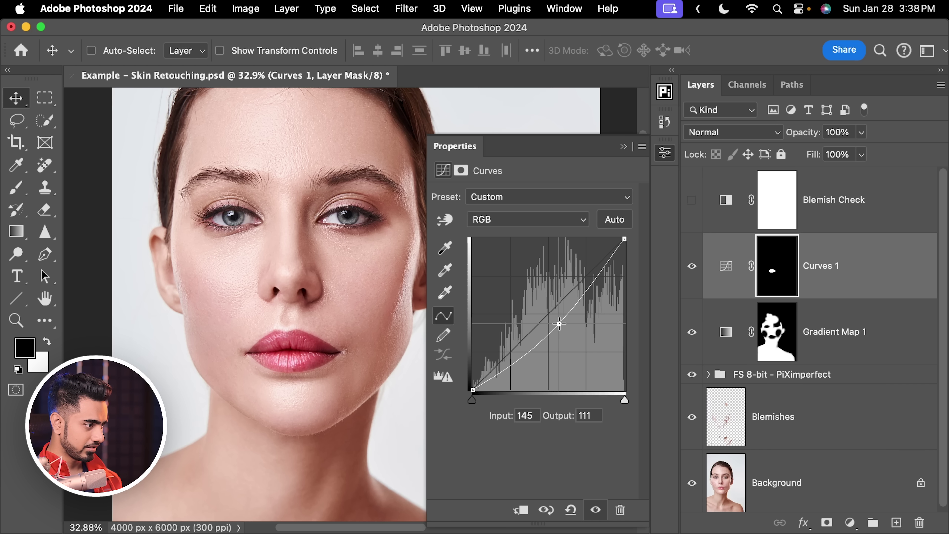
pyautogui.moveTo(334, 385); pyautogui.dragTo(314, 346)
pyautogui.click(777, 268)
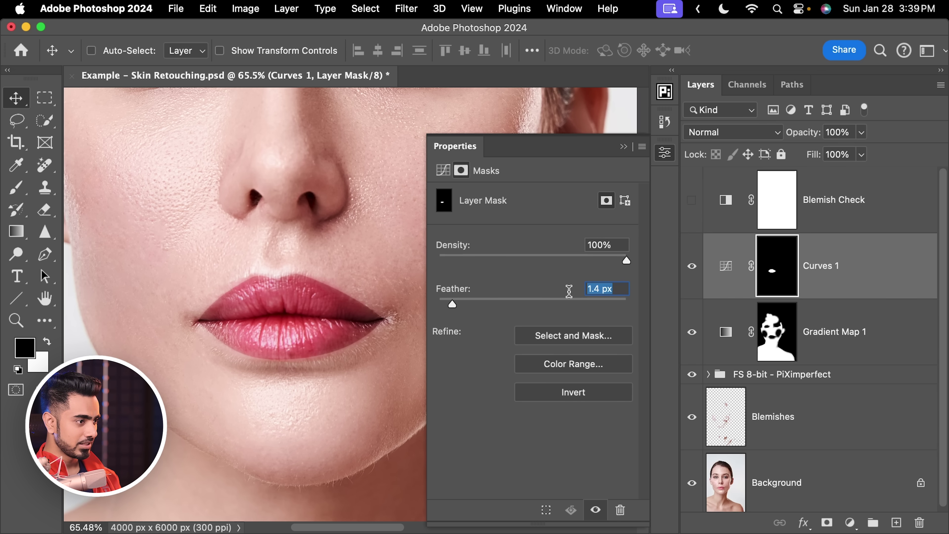
pyautogui.write('5')
pyautogui.press('Return')
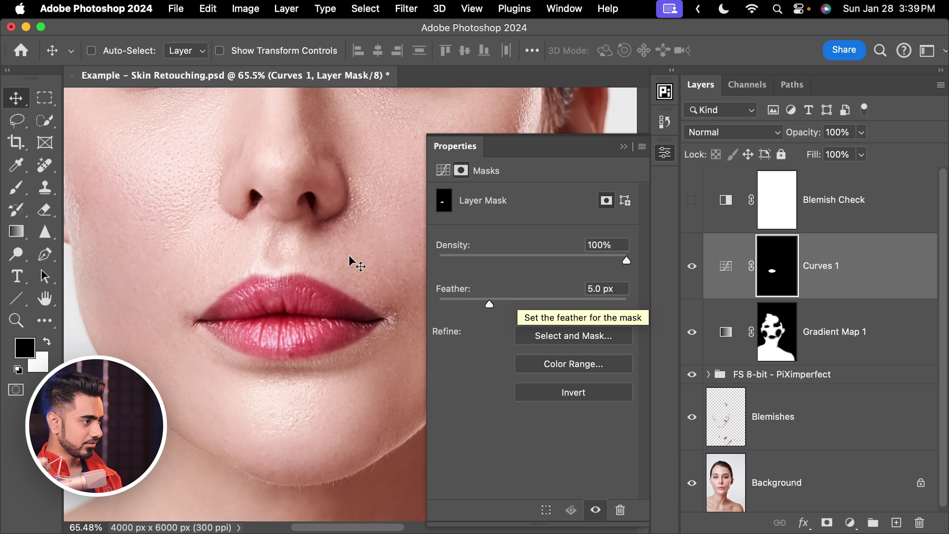
pyautogui.moveTo(352, 262); pyautogui.dragTo(293, 255)
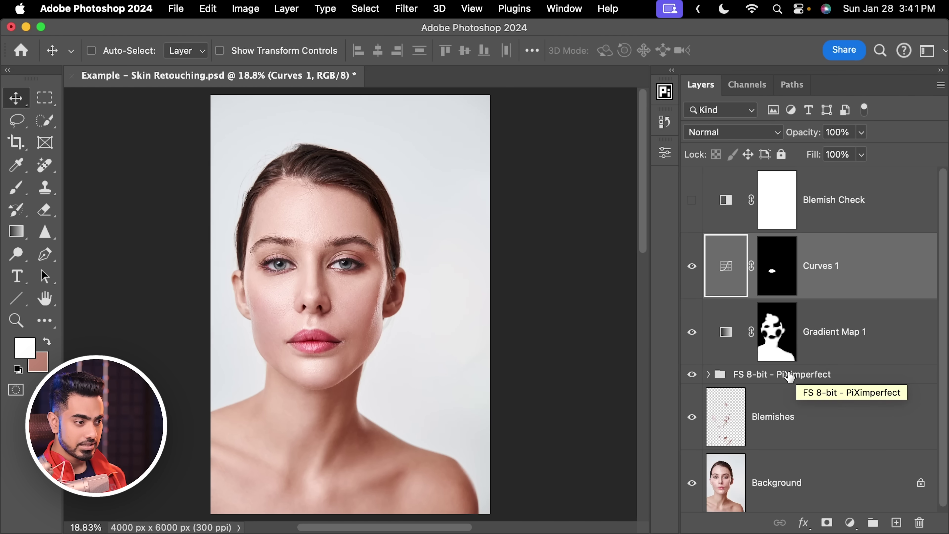
# Step: Set the FS 8-bit - PiXimperfect group's opacity to 60% and toggle it off and on to compare
pyautogui.click(782, 376)
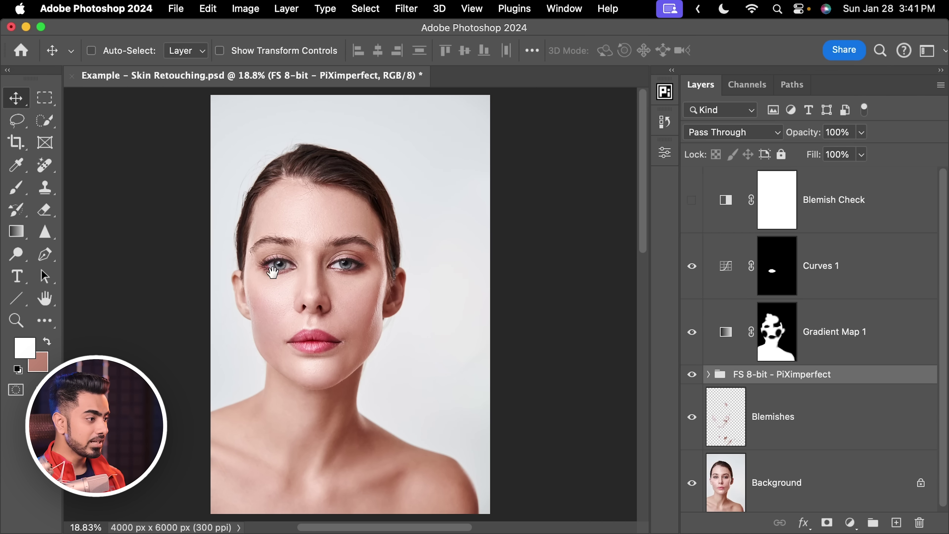
pyautogui.scroll(5, 273, 273)
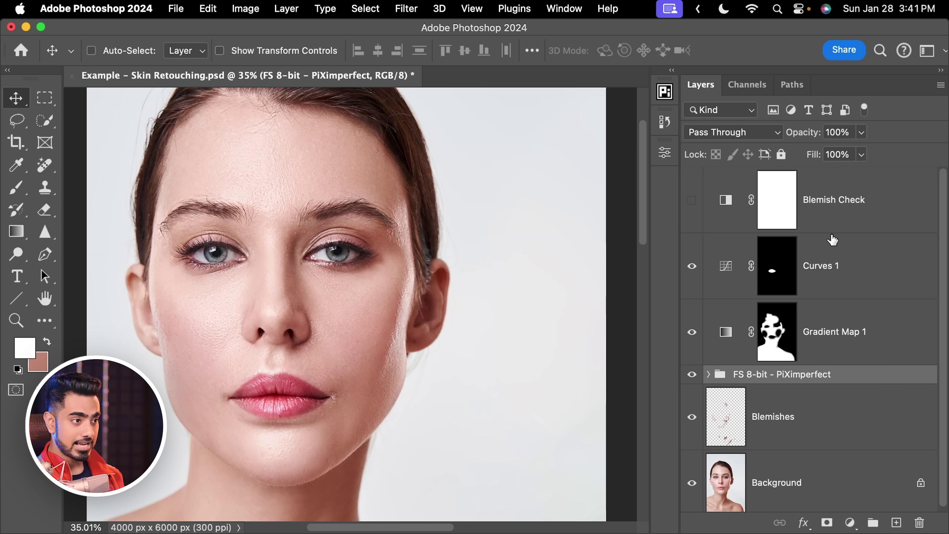
pyautogui.moveTo(850, 132); pyautogui.dragTo(844, 132)
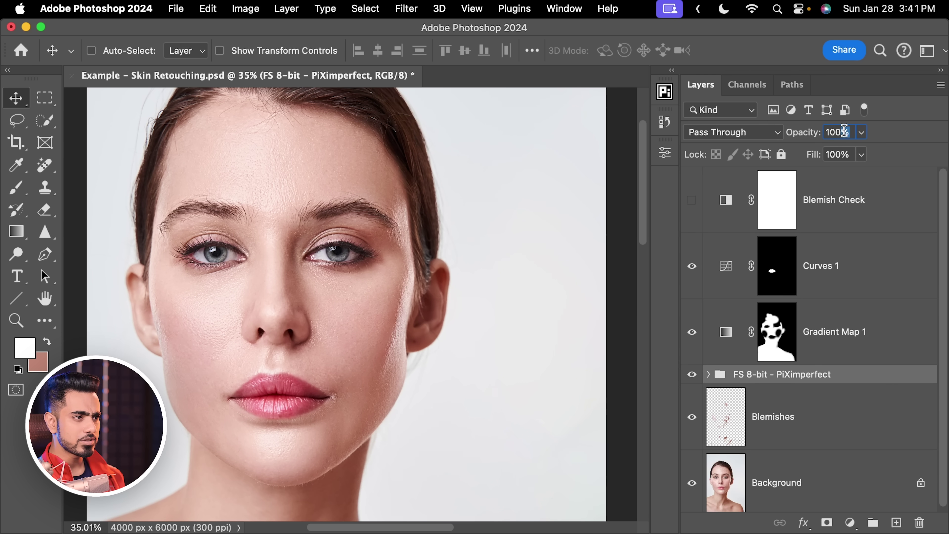
pyautogui.write('6')
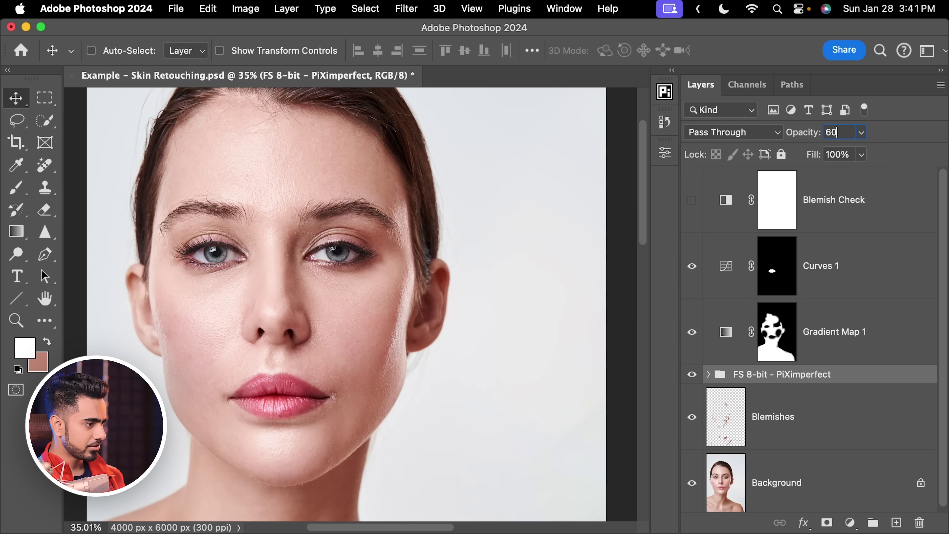
pyautogui.click(692, 375)
pyautogui.click(692, 375)
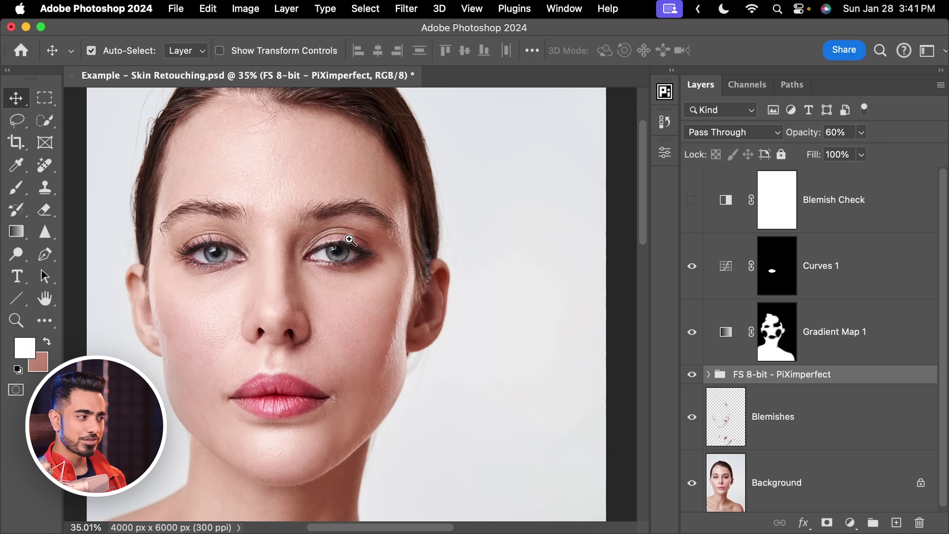
pyautogui.scroll(-3, 350, 239)
pyautogui.scroll(-1, 320, 217)
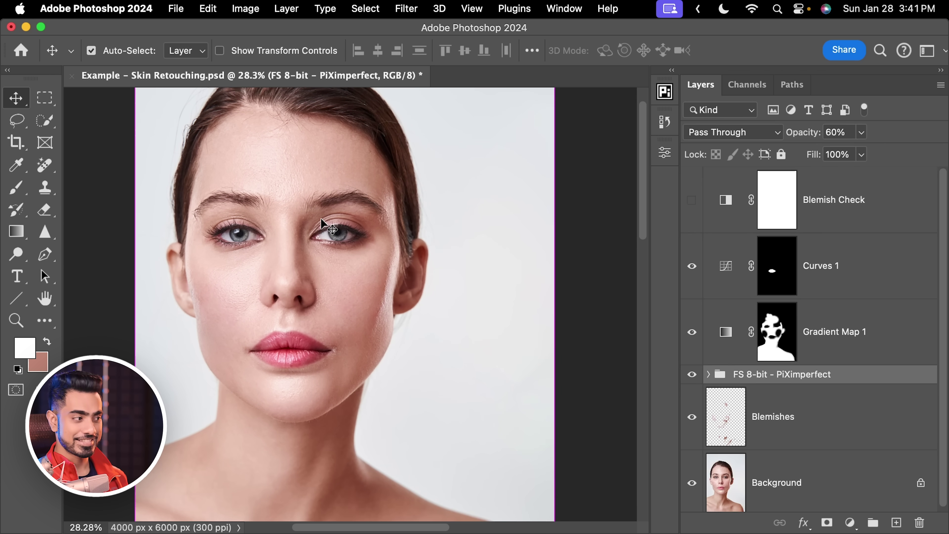